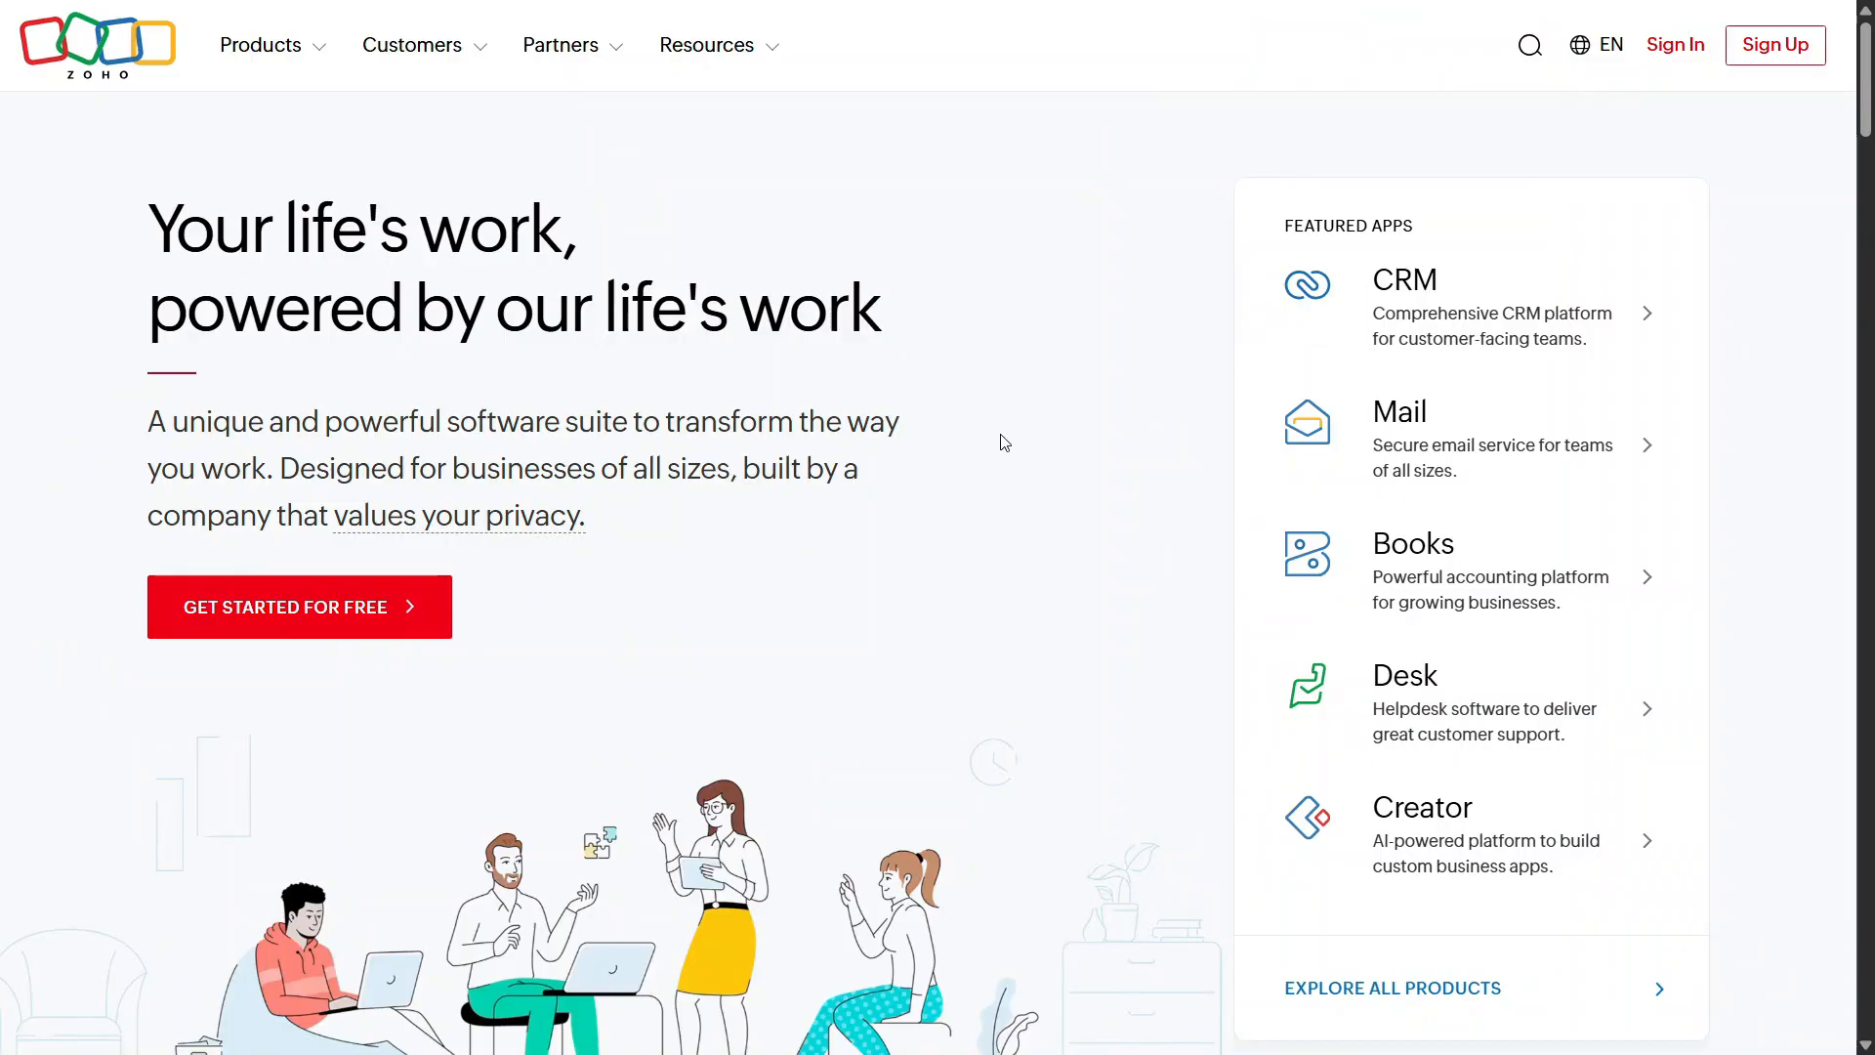
pyautogui.press('F11')
pyautogui.hotkey('ctrl', 'l')
pyautogui.press('Escape')
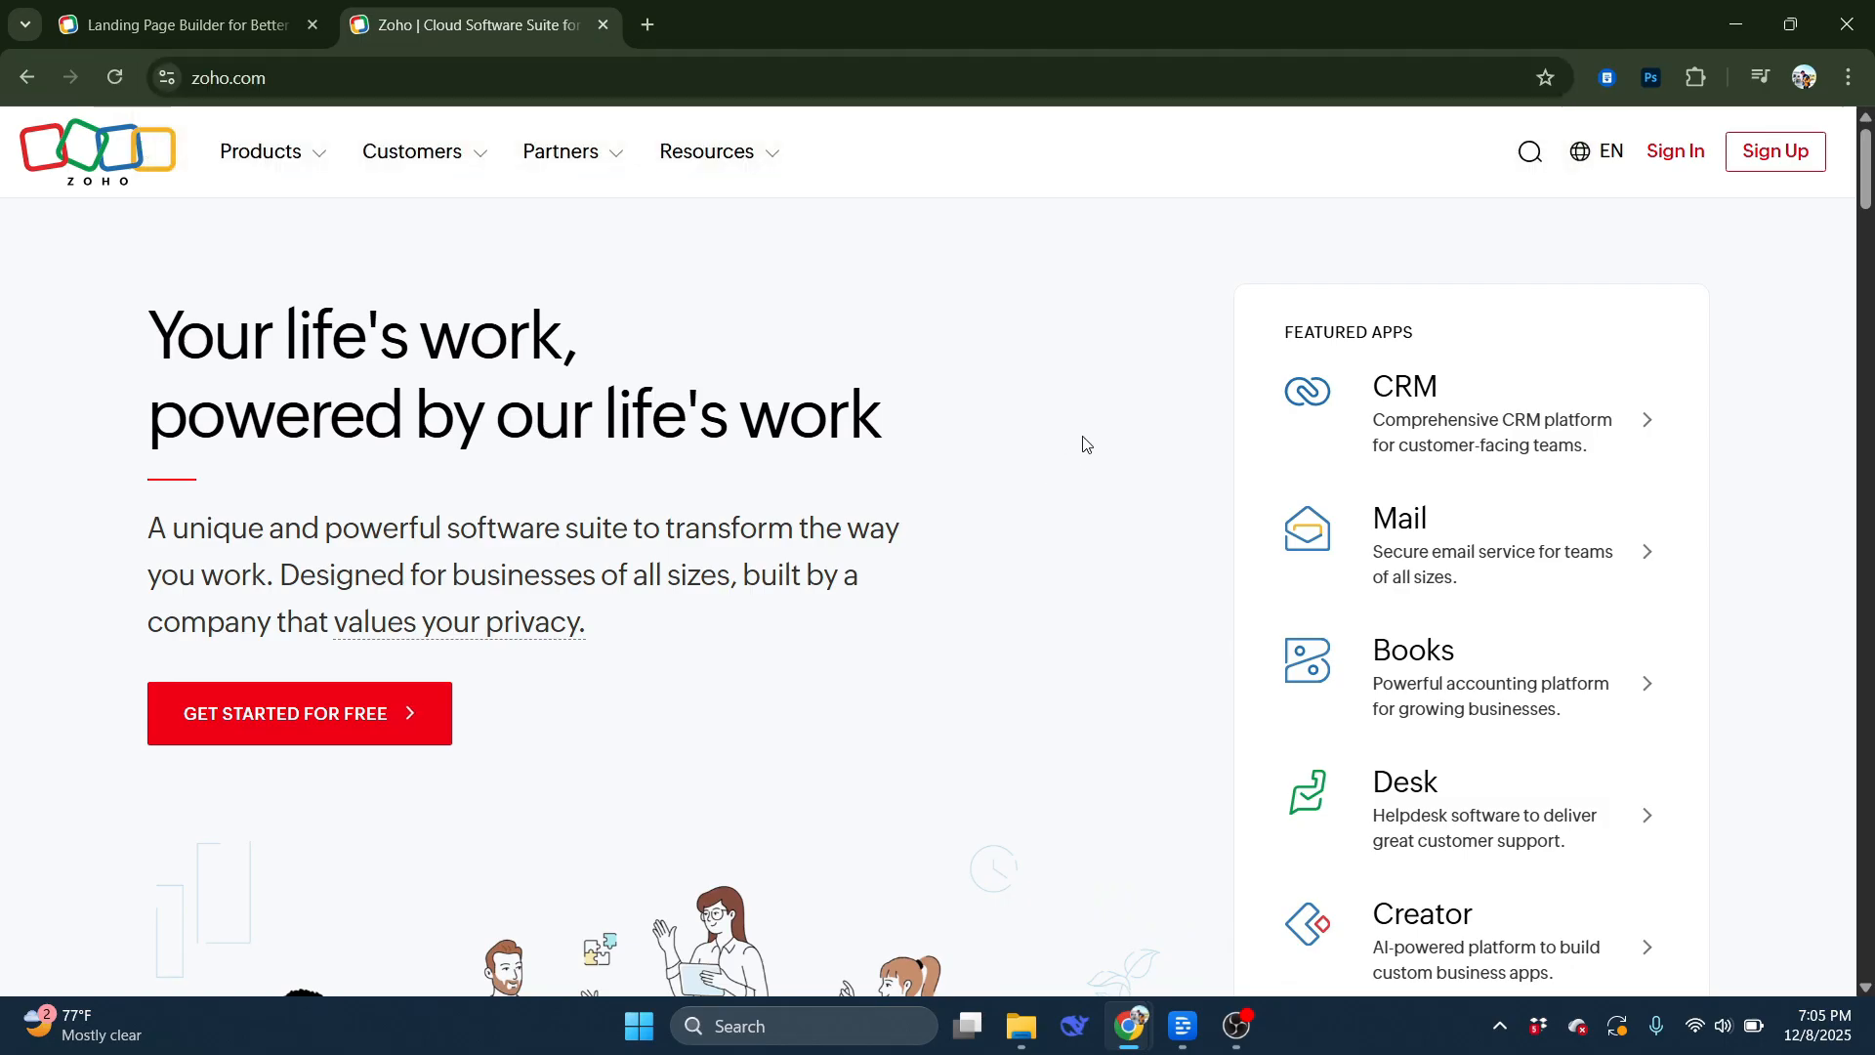
pyautogui.press('F11')
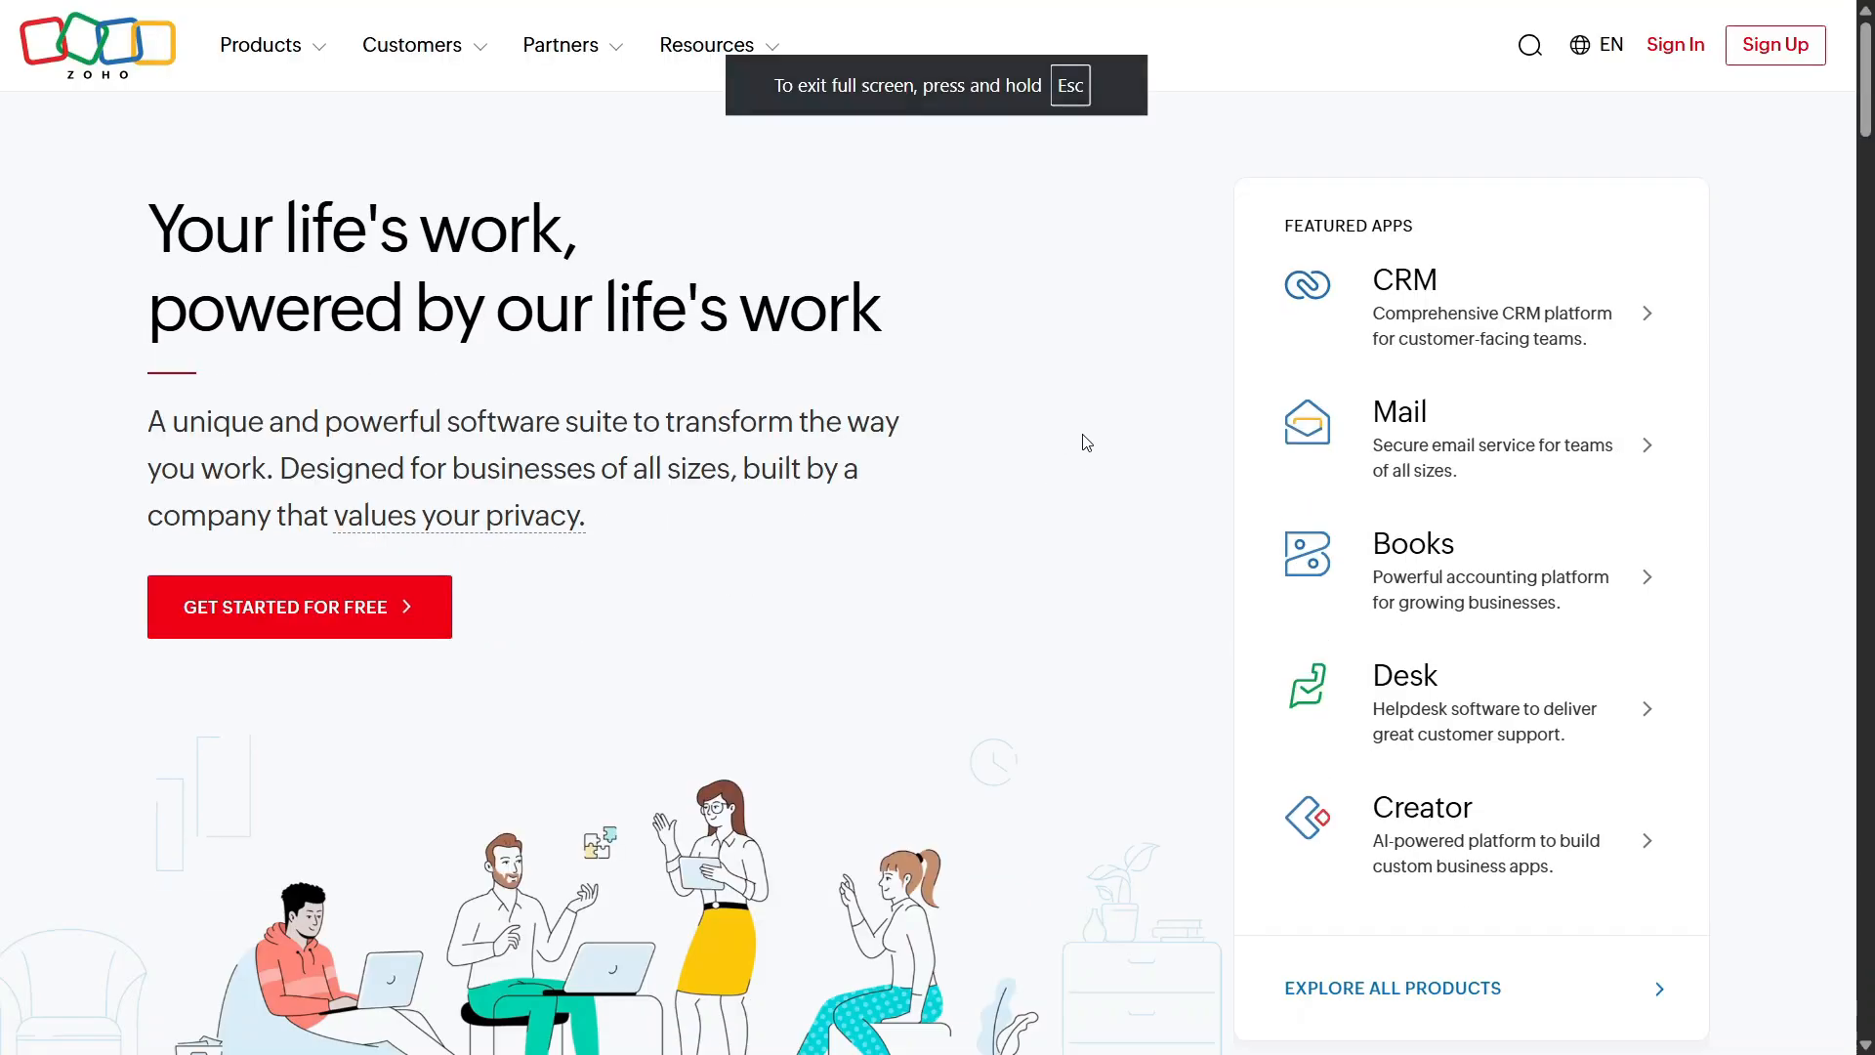
# Sign up for a Zoho account and open the overview of its apps
pyautogui.click(1778, 44)
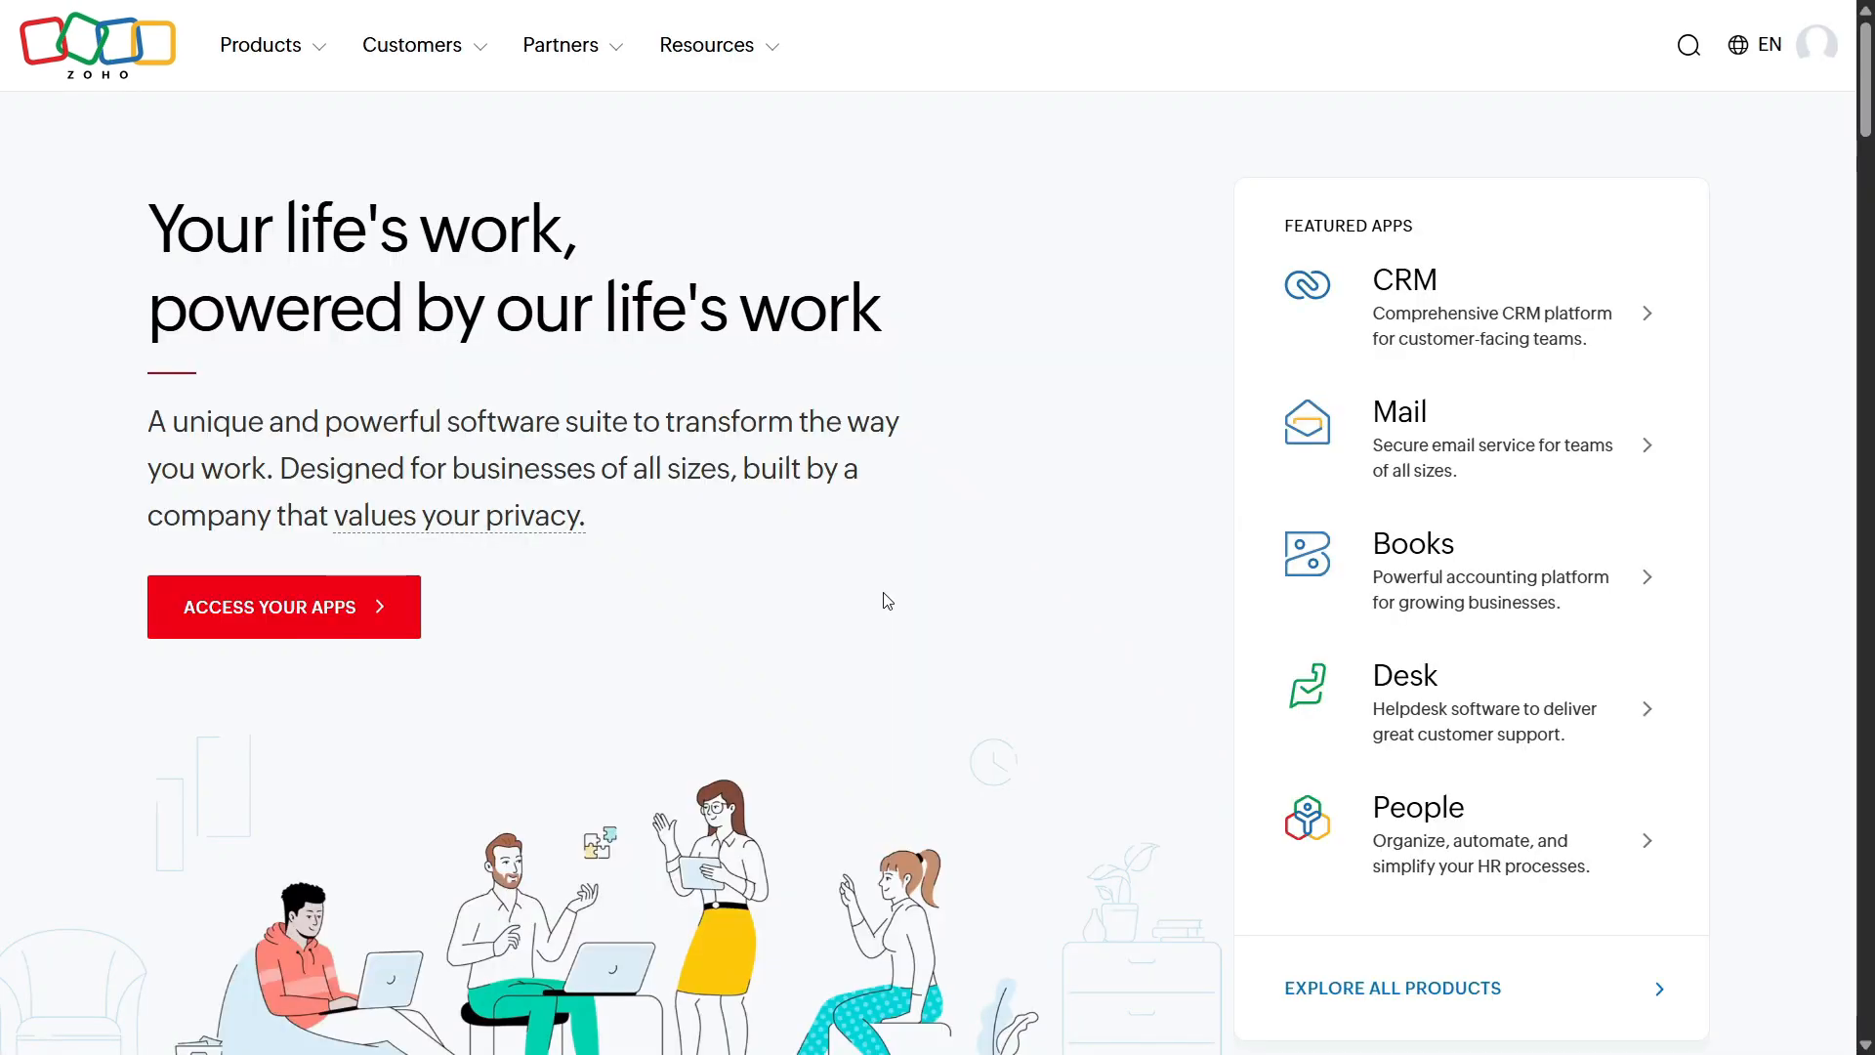
pyautogui.click(274, 615)
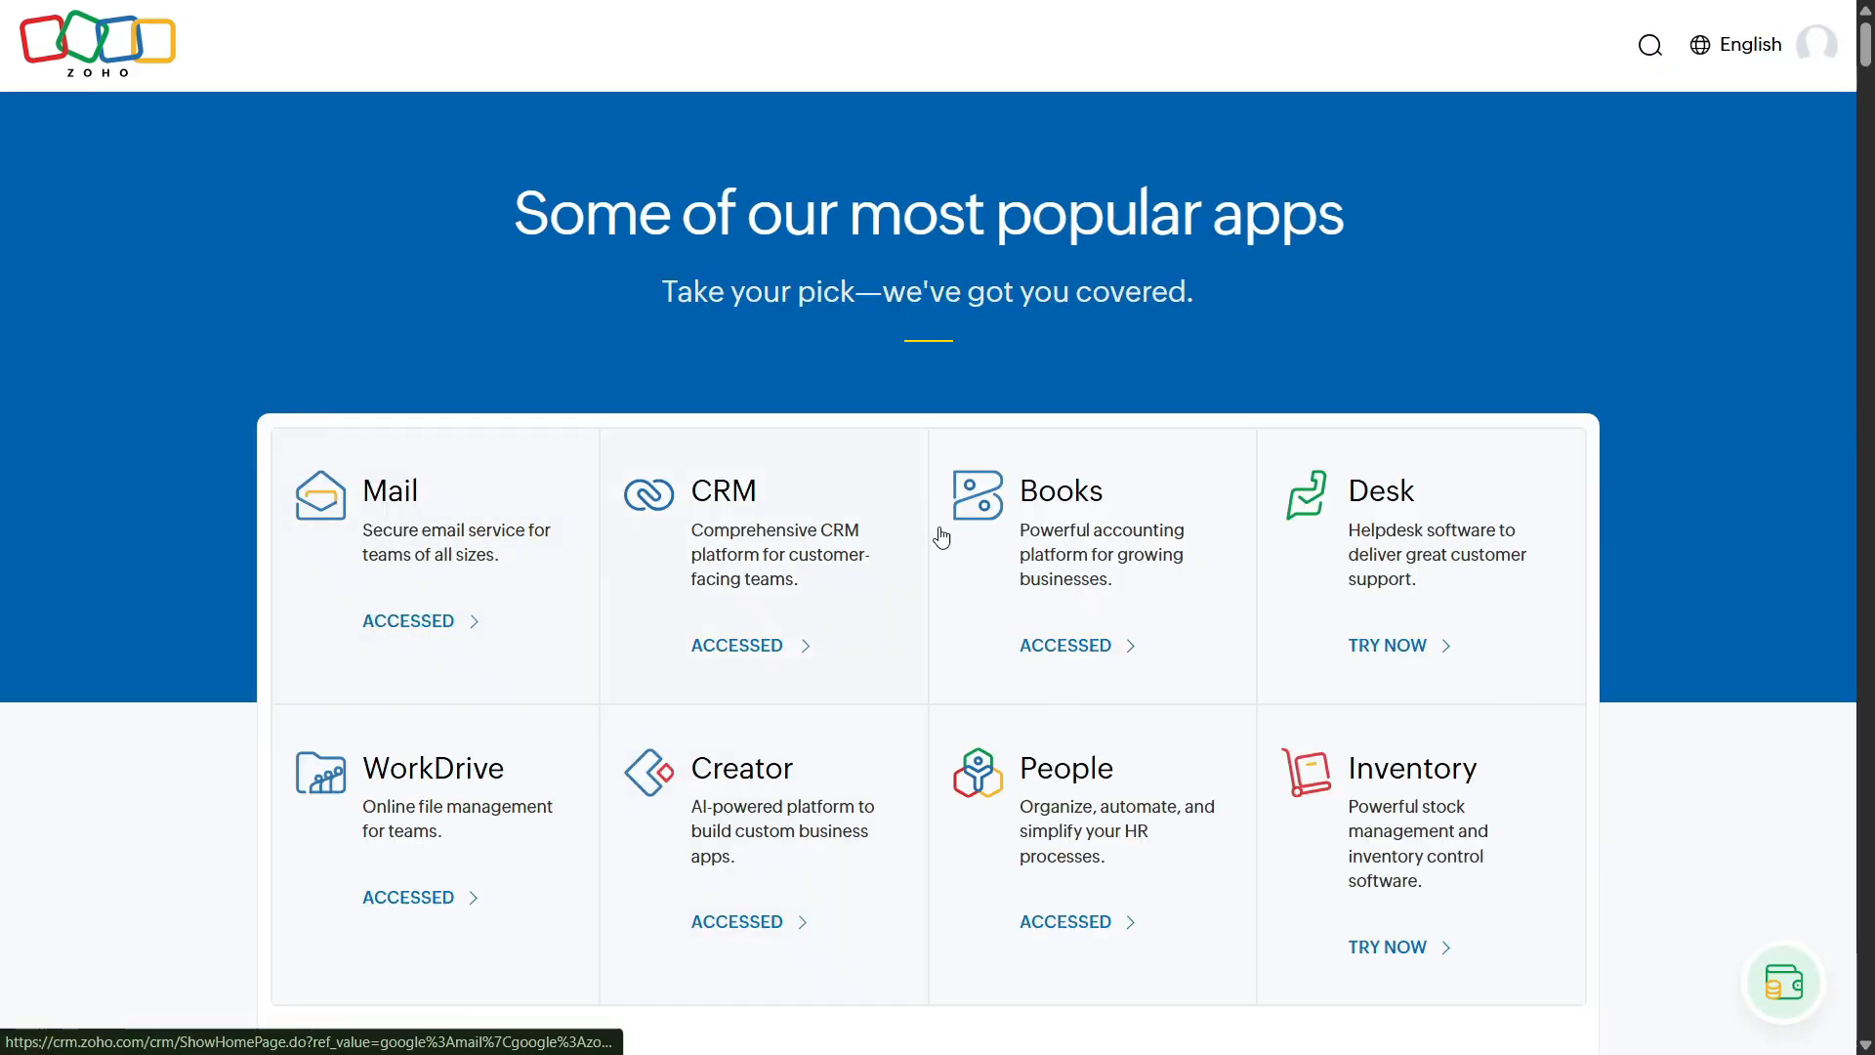
# Search the business applications for "Landing Page" and access the Zoho LandingPage builder
pyautogui.scroll(-10, 987, 655)
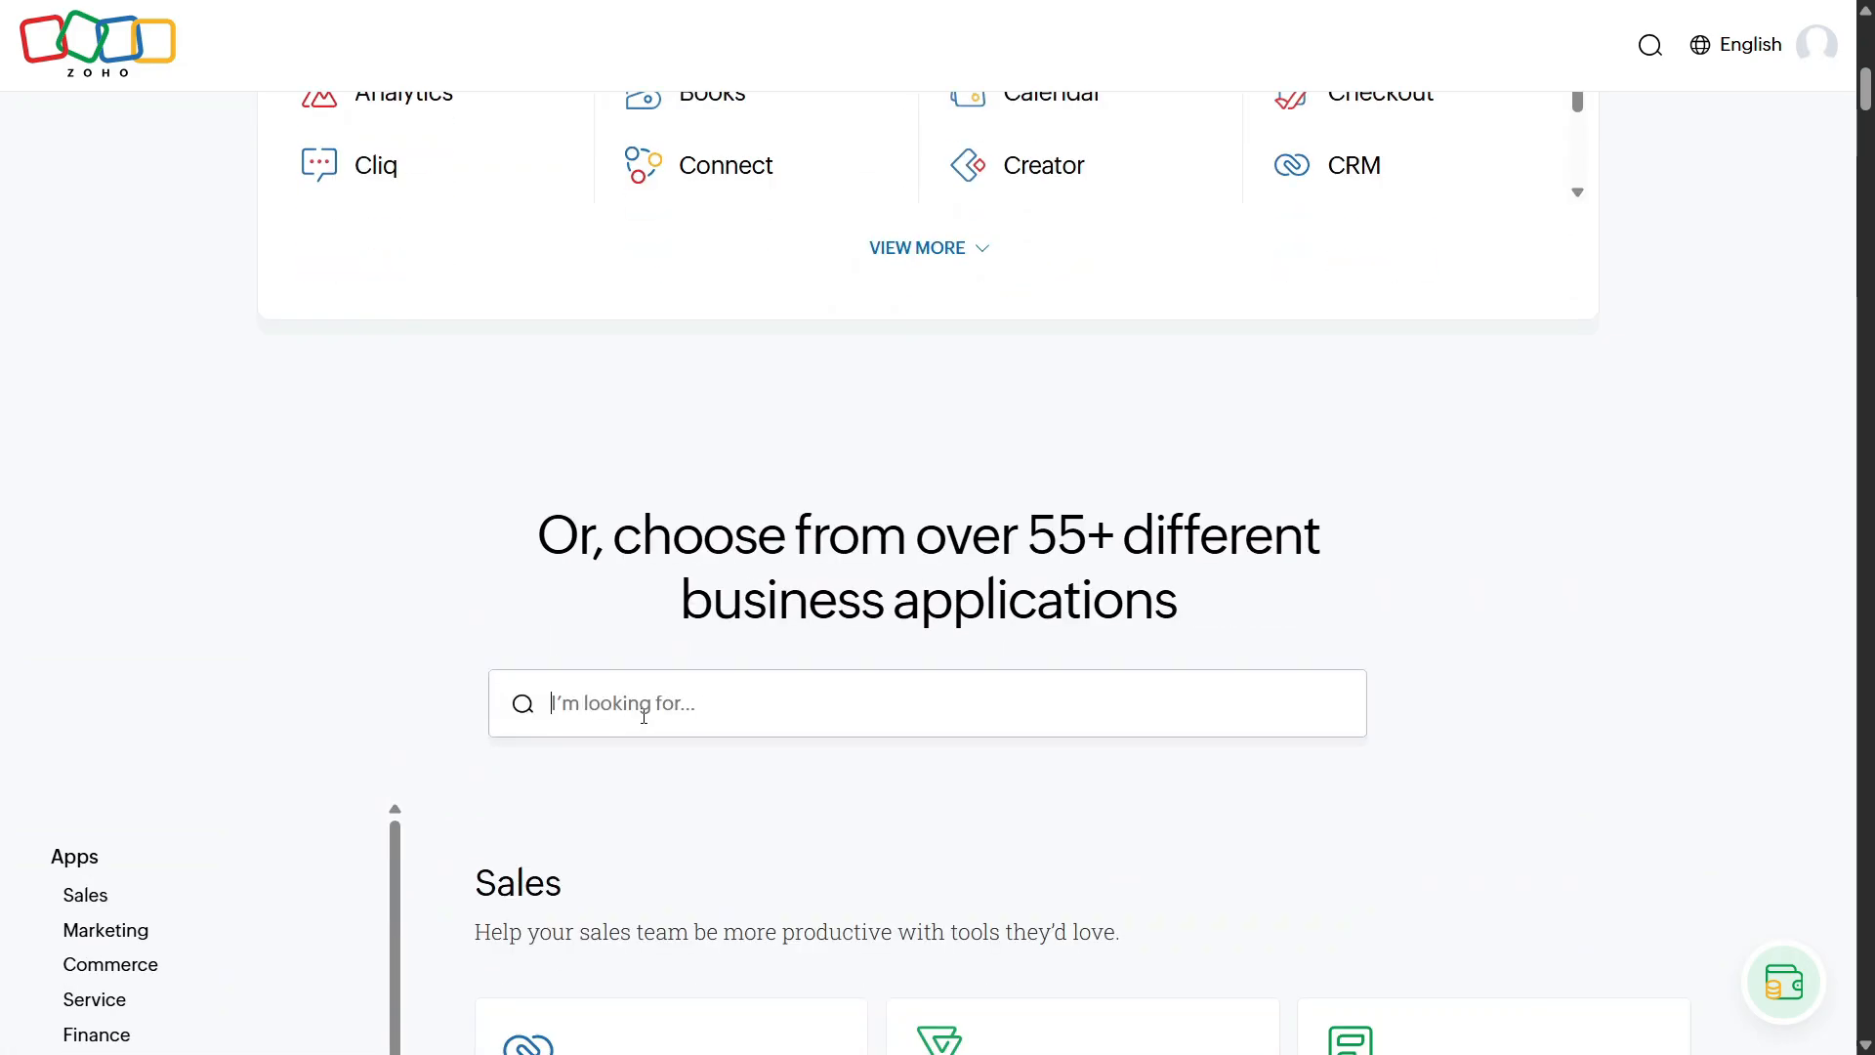
pyautogui.click(643, 717)
pyautogui.write('Landi')
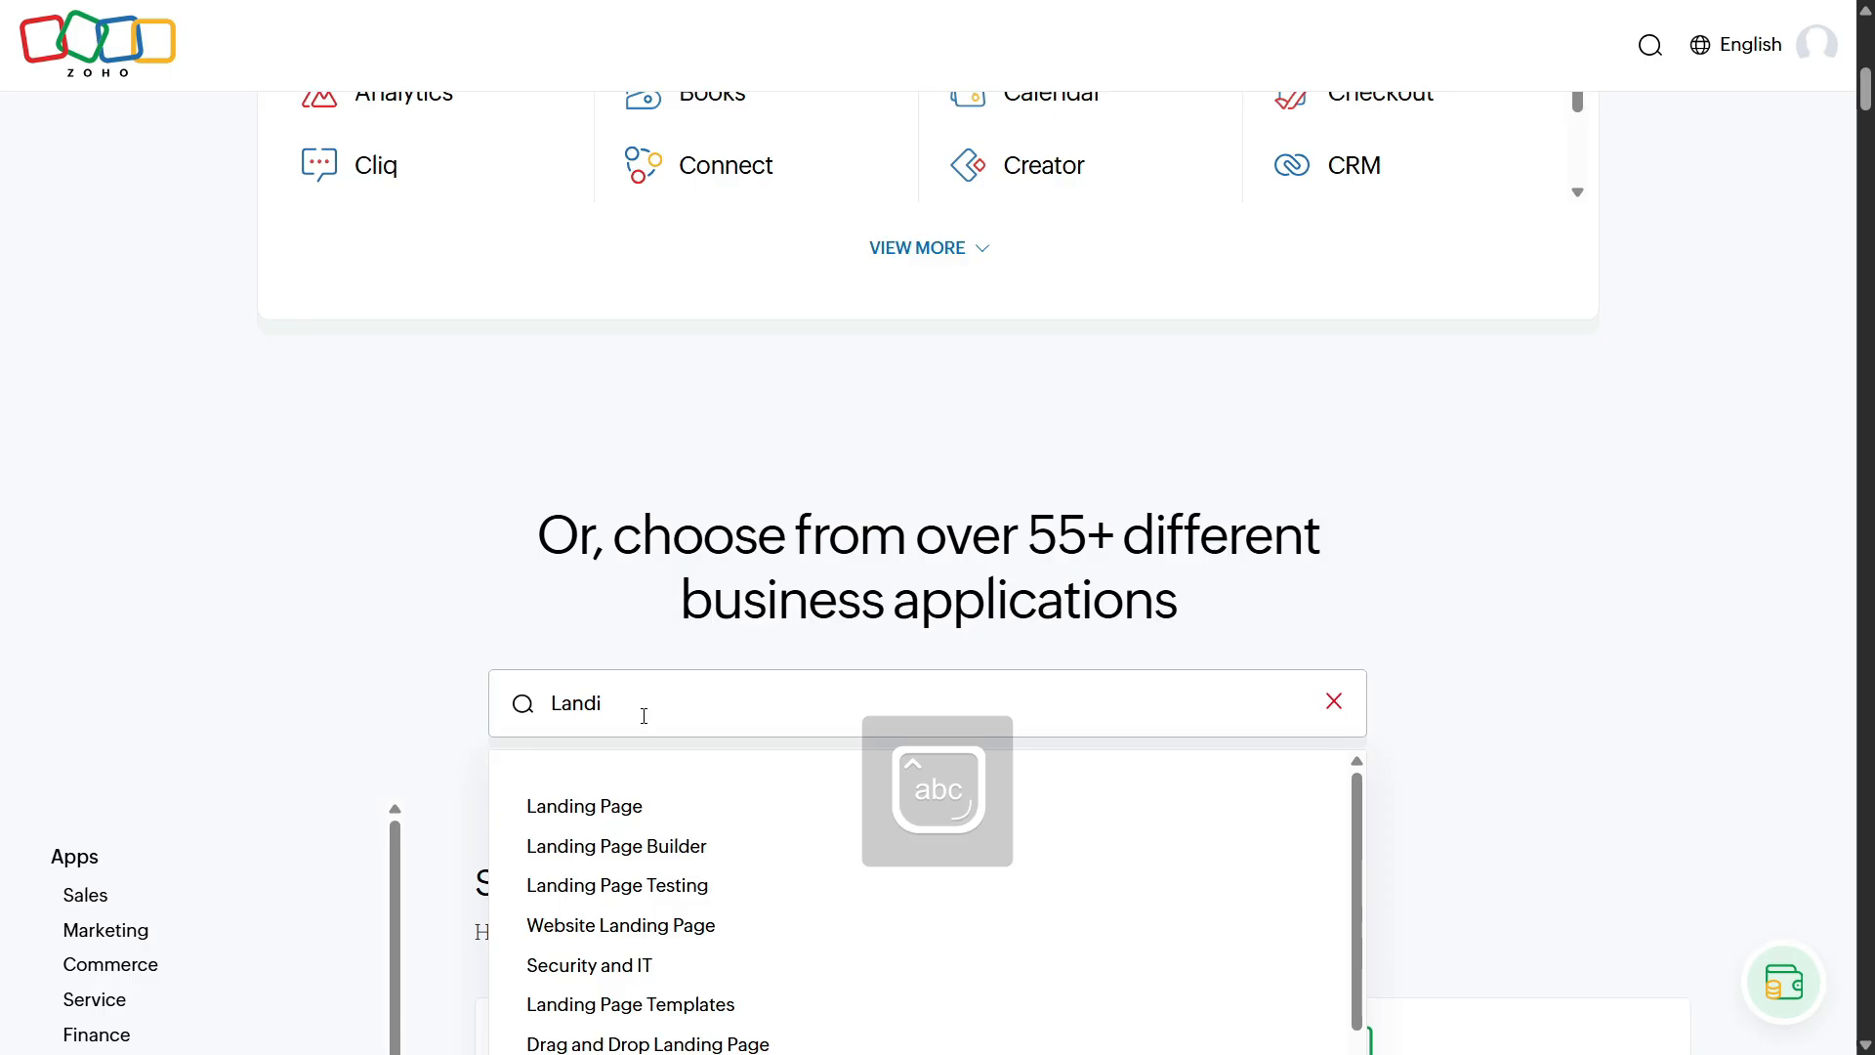
pyautogui.click(612, 807)
pyautogui.scroll(-2, 818, 739)
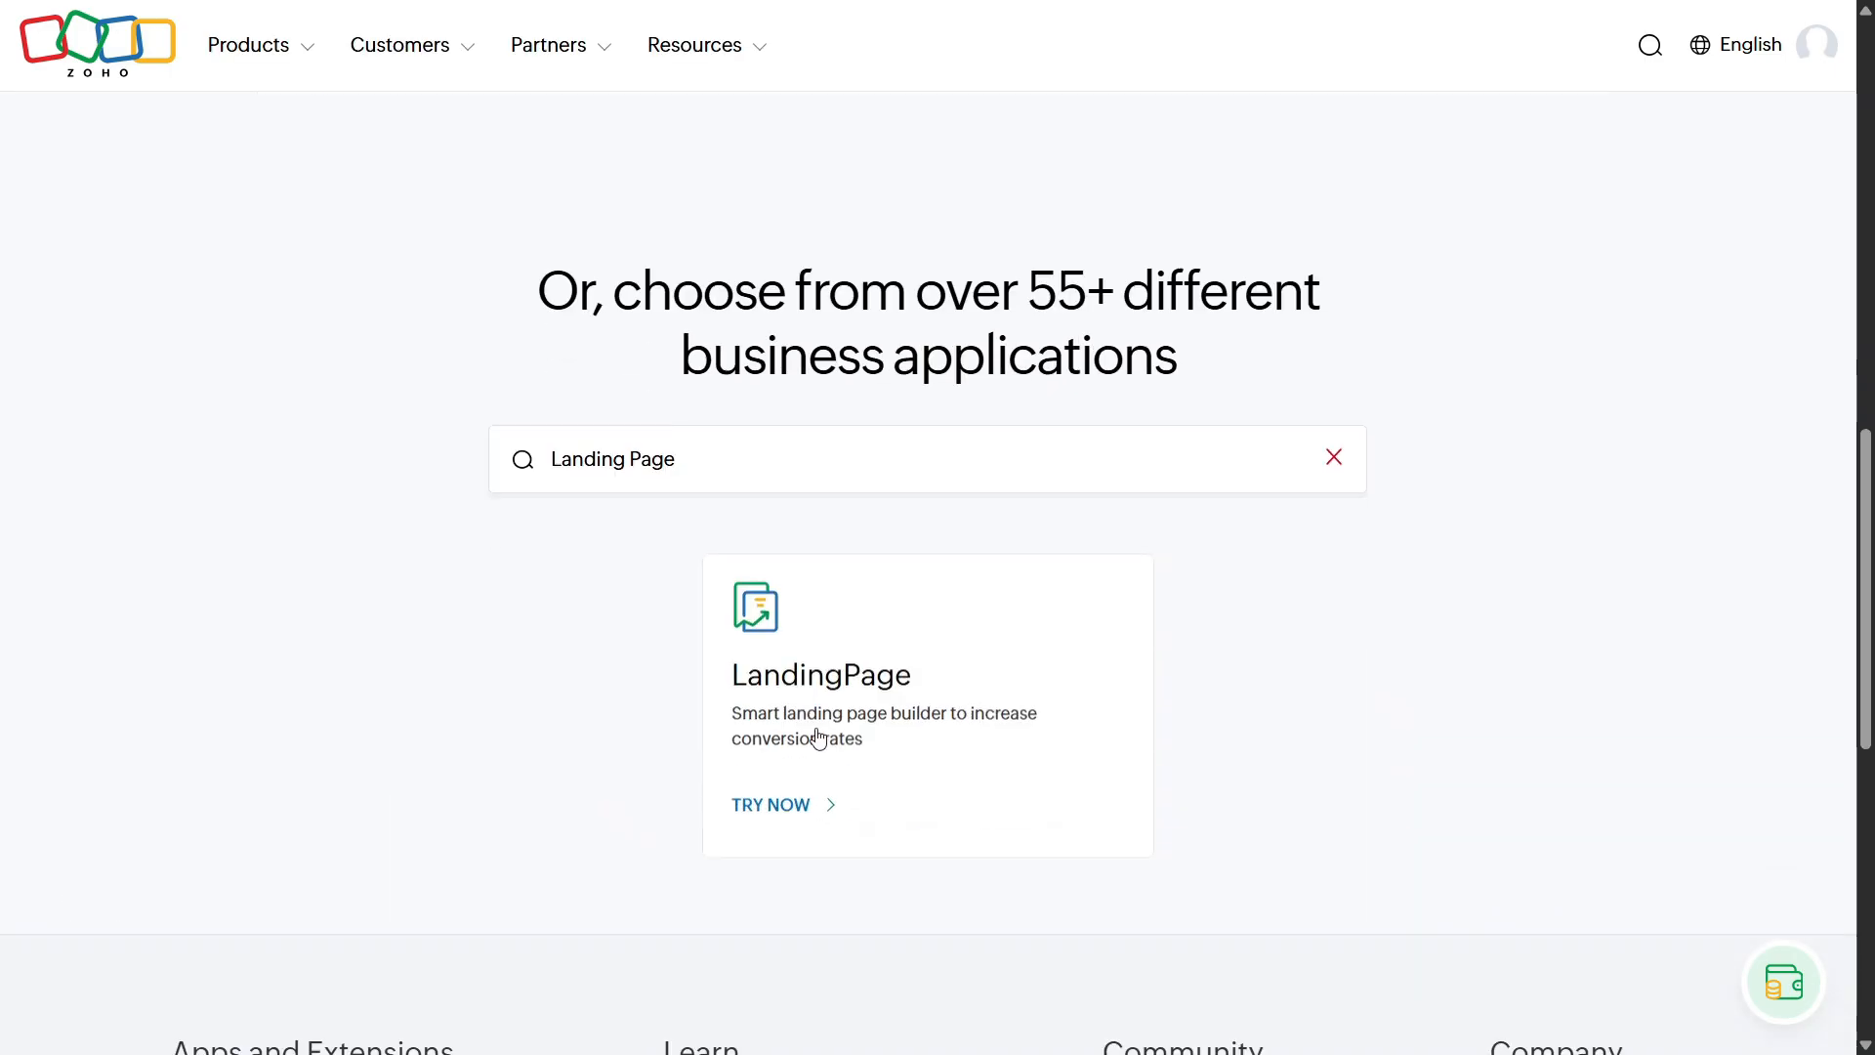
pyautogui.click(787, 798)
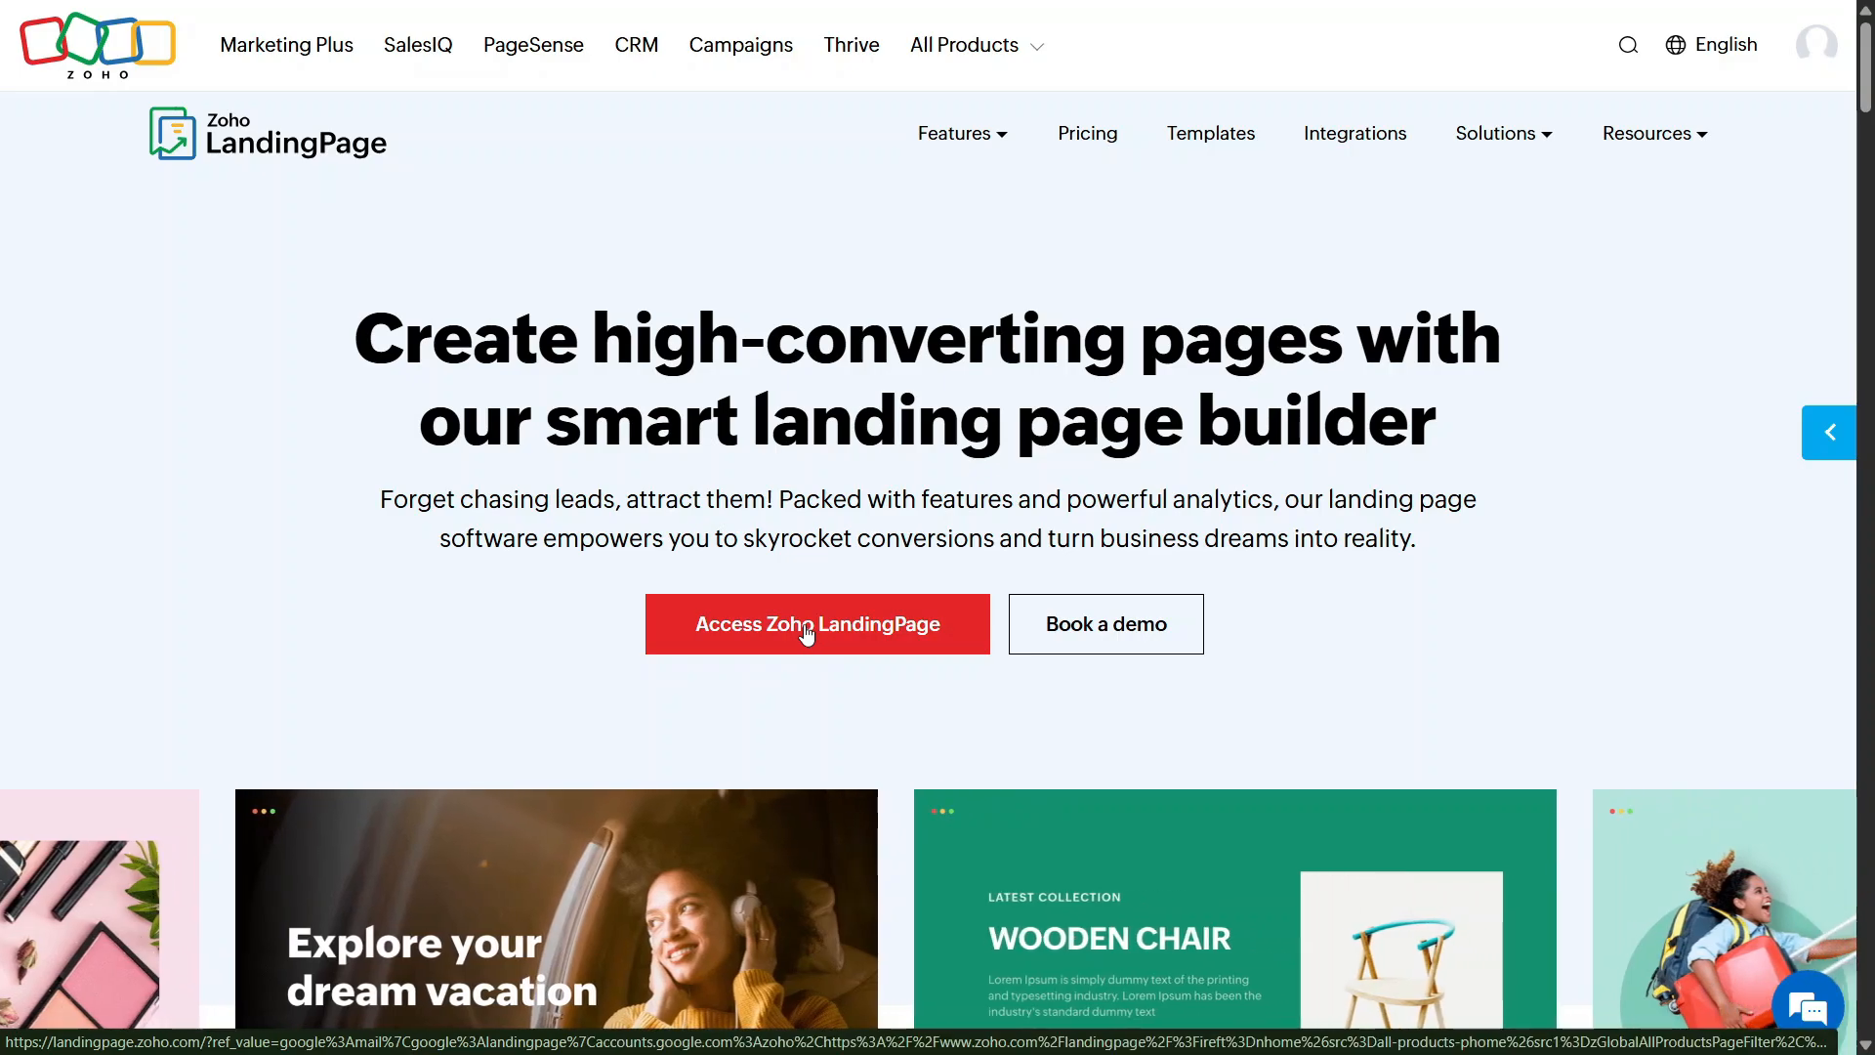
pyautogui.click(804, 627)
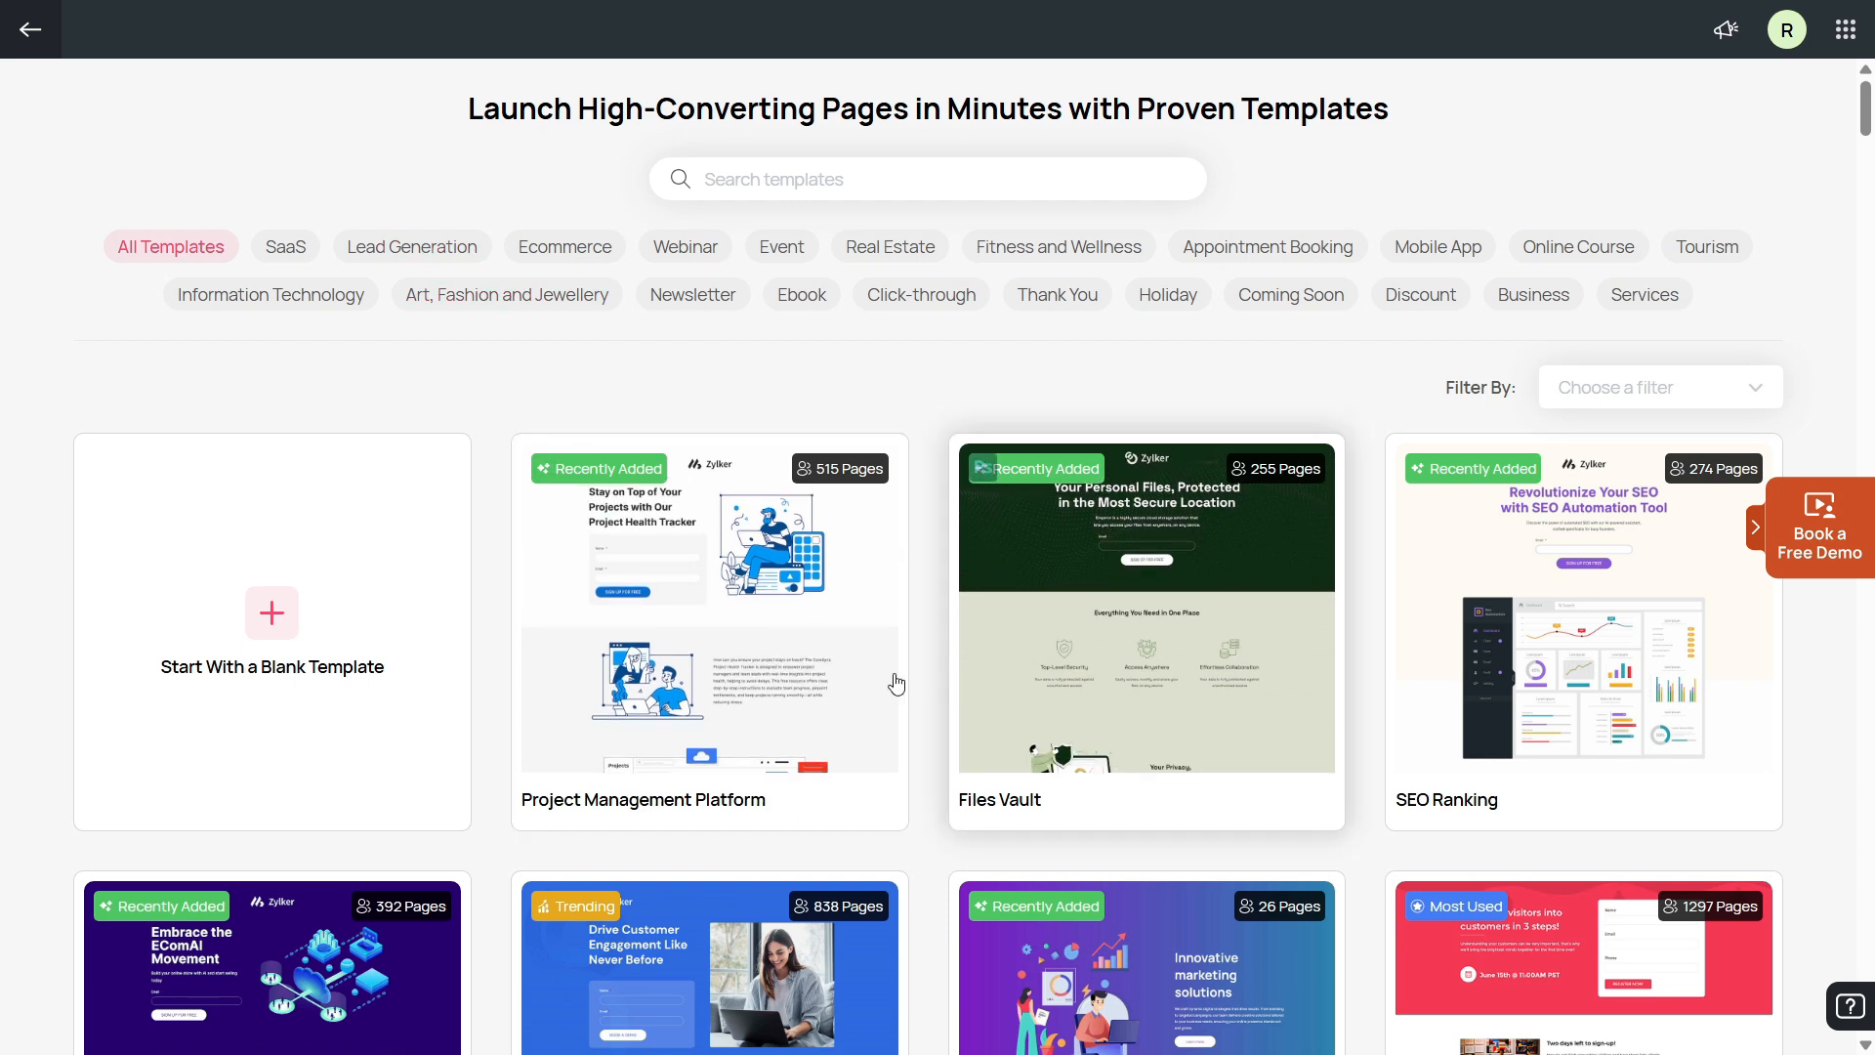
# Browse the template gallery and narrow it to the Coming Soon category
pyautogui.scroll(-5, 331, 661)
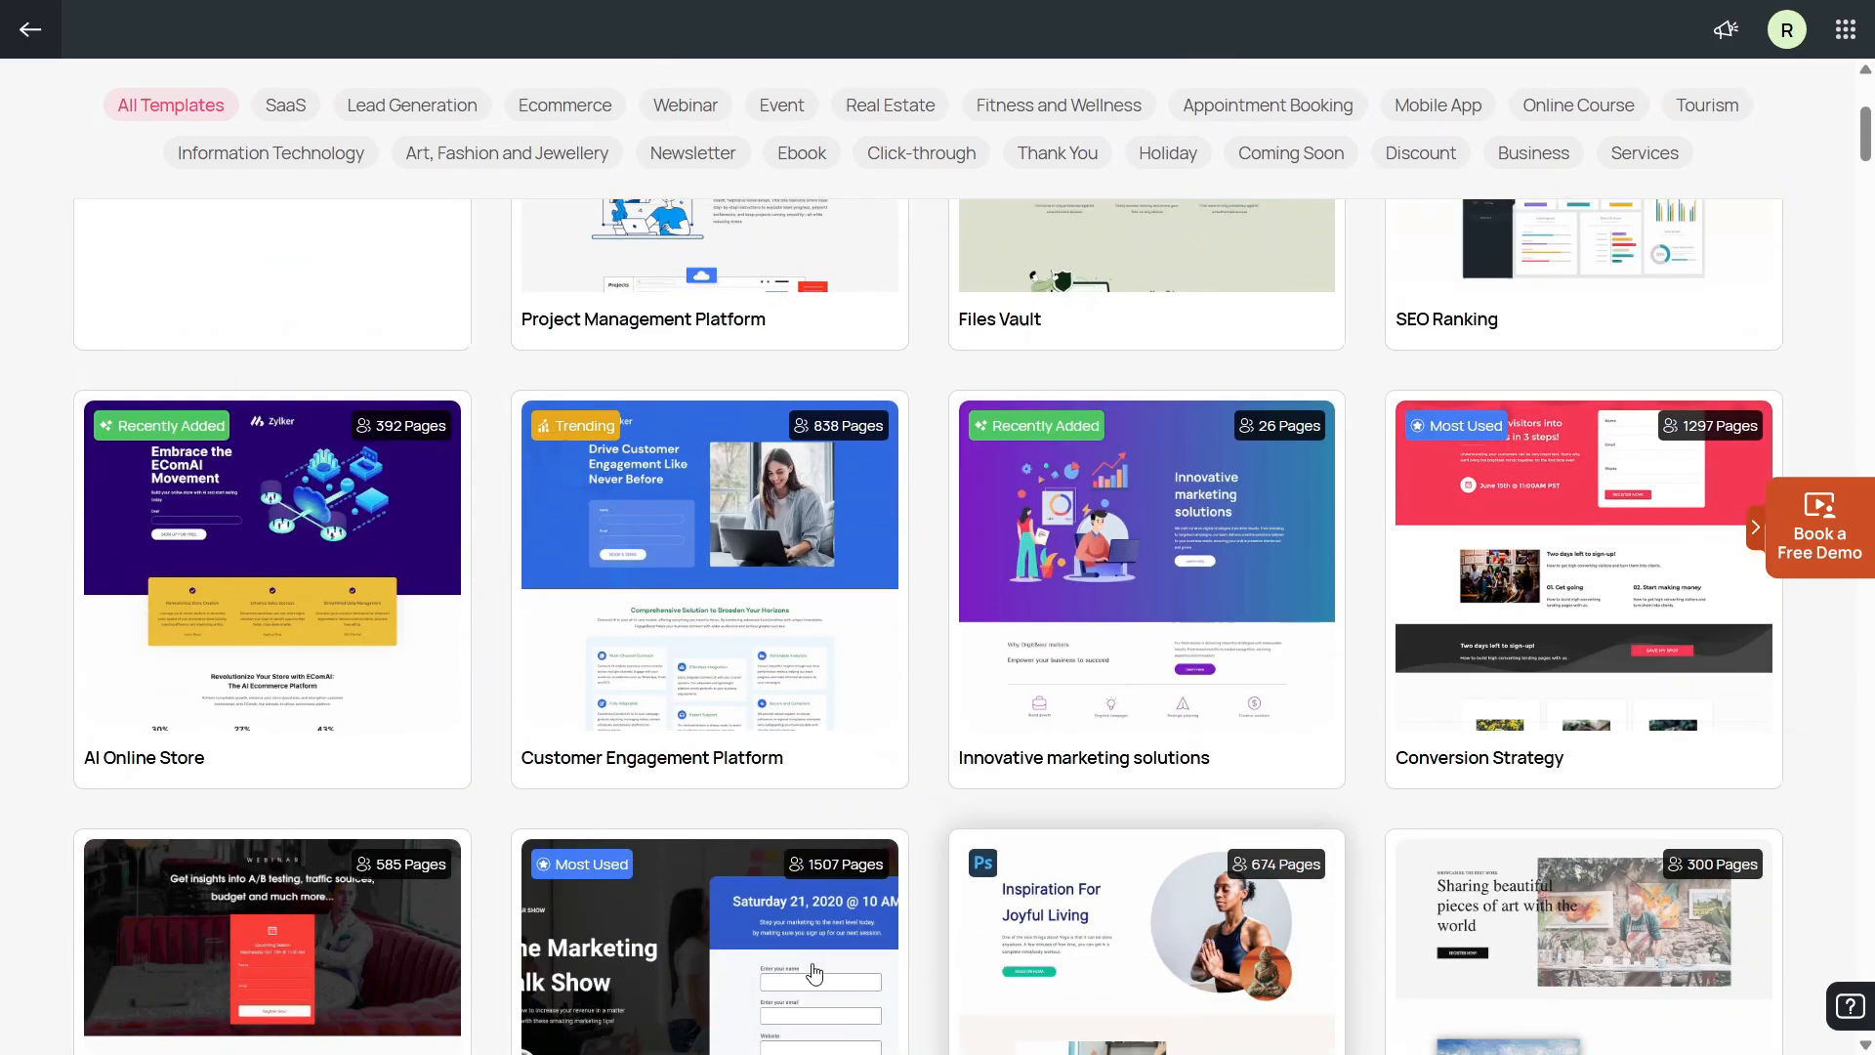
pyautogui.scroll(5, 703, 957)
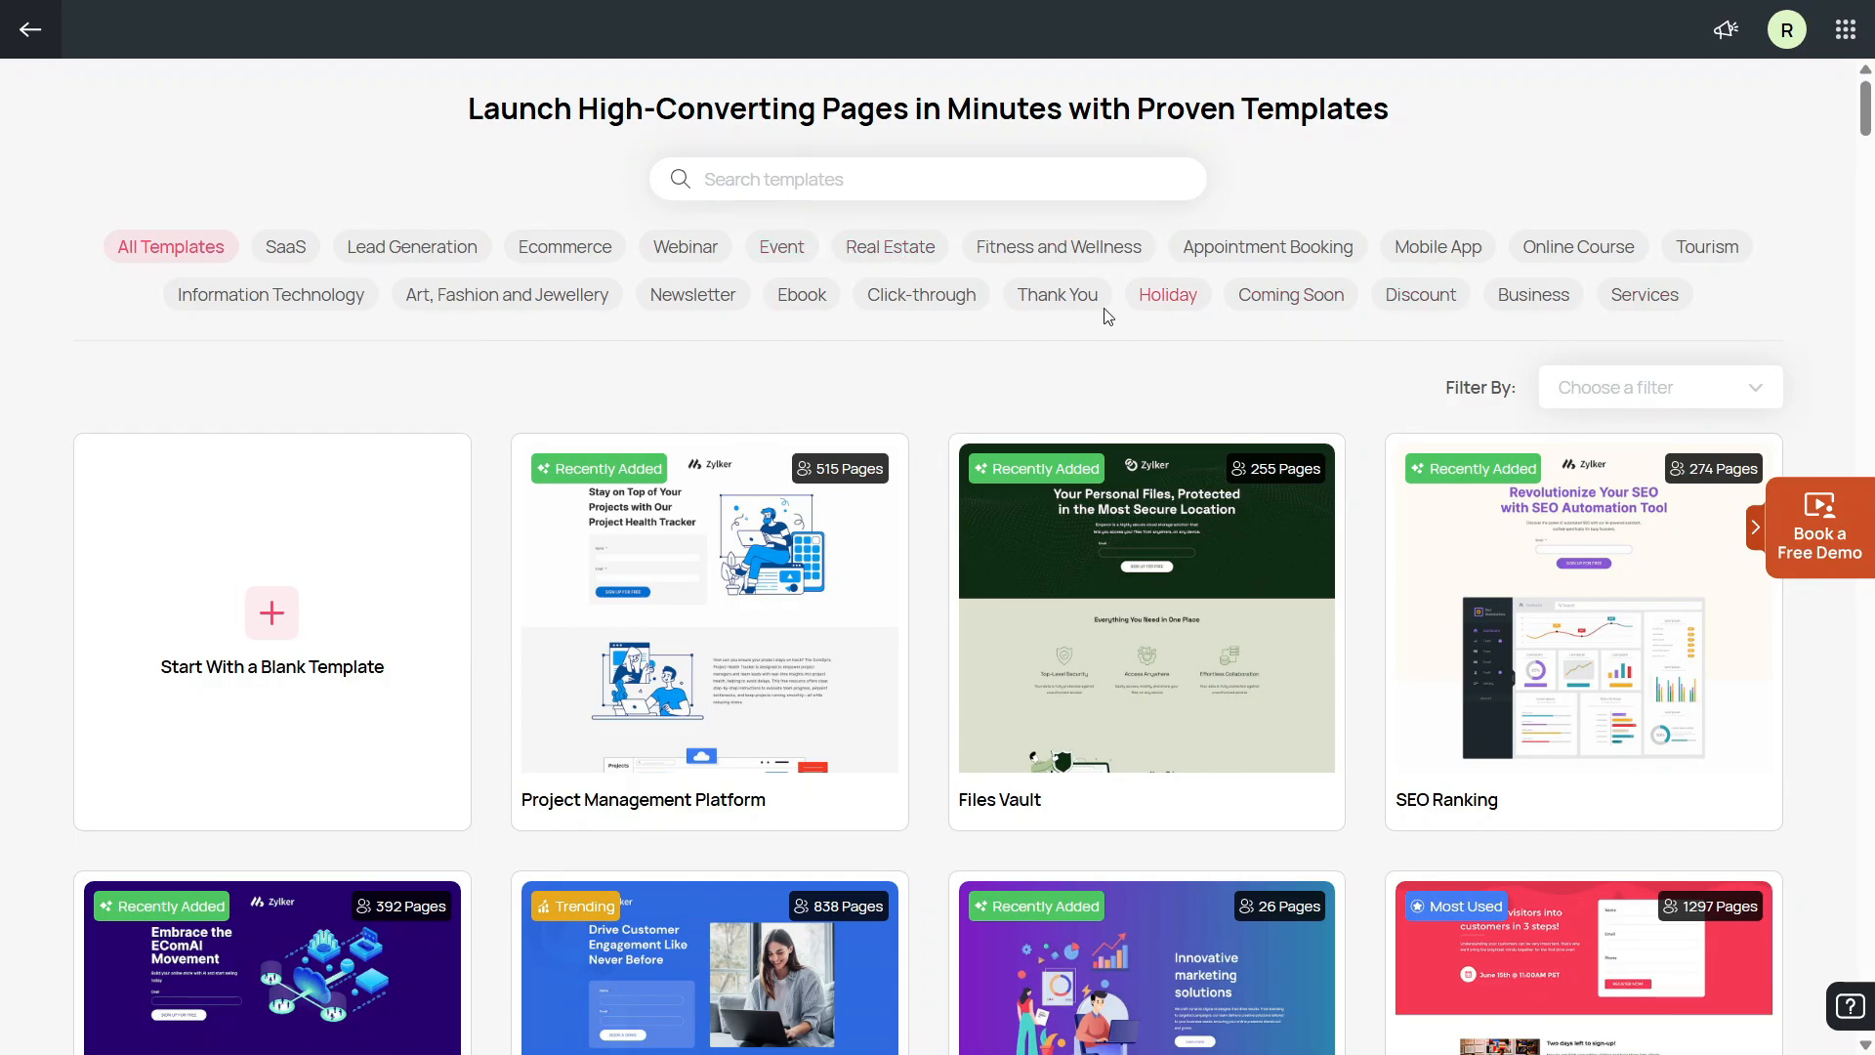
pyautogui.scroll(-5, 781, 508)
pyautogui.scroll(5, 1280, 740)
pyautogui.click(1284, 302)
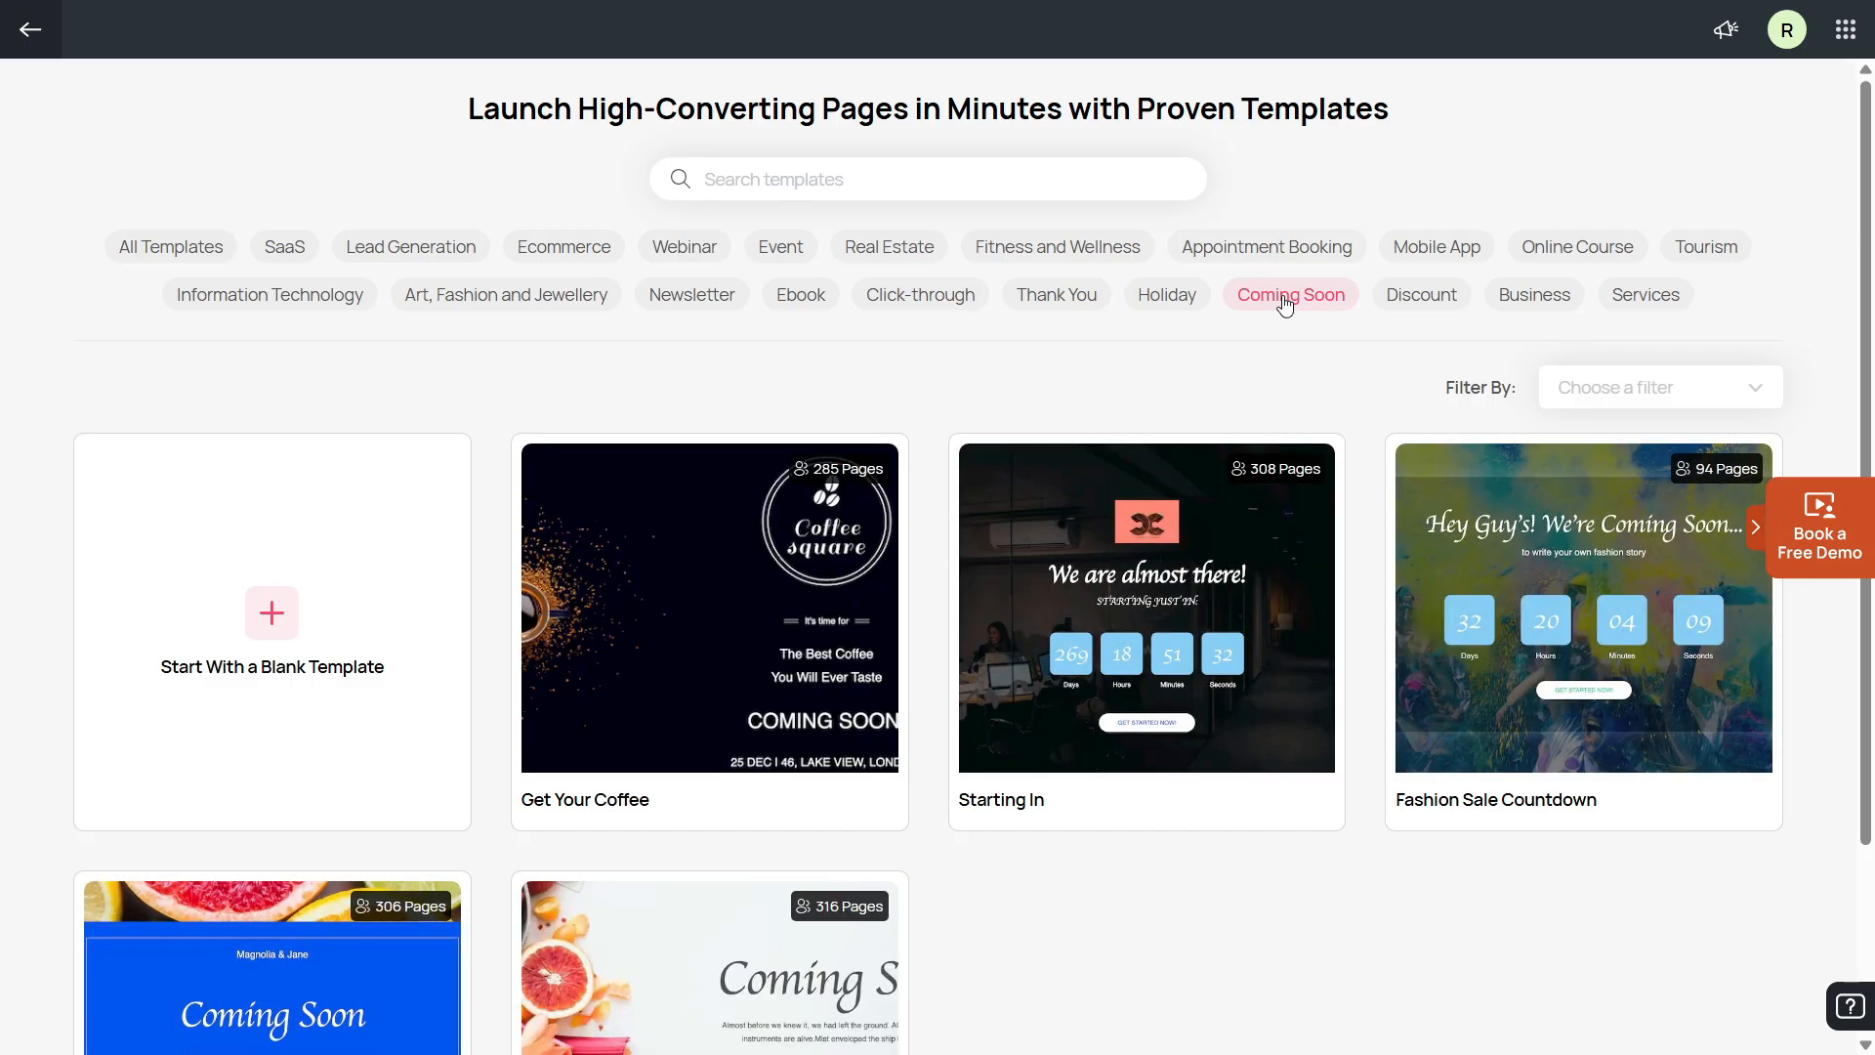
pyautogui.scroll(-2, 1285, 304)
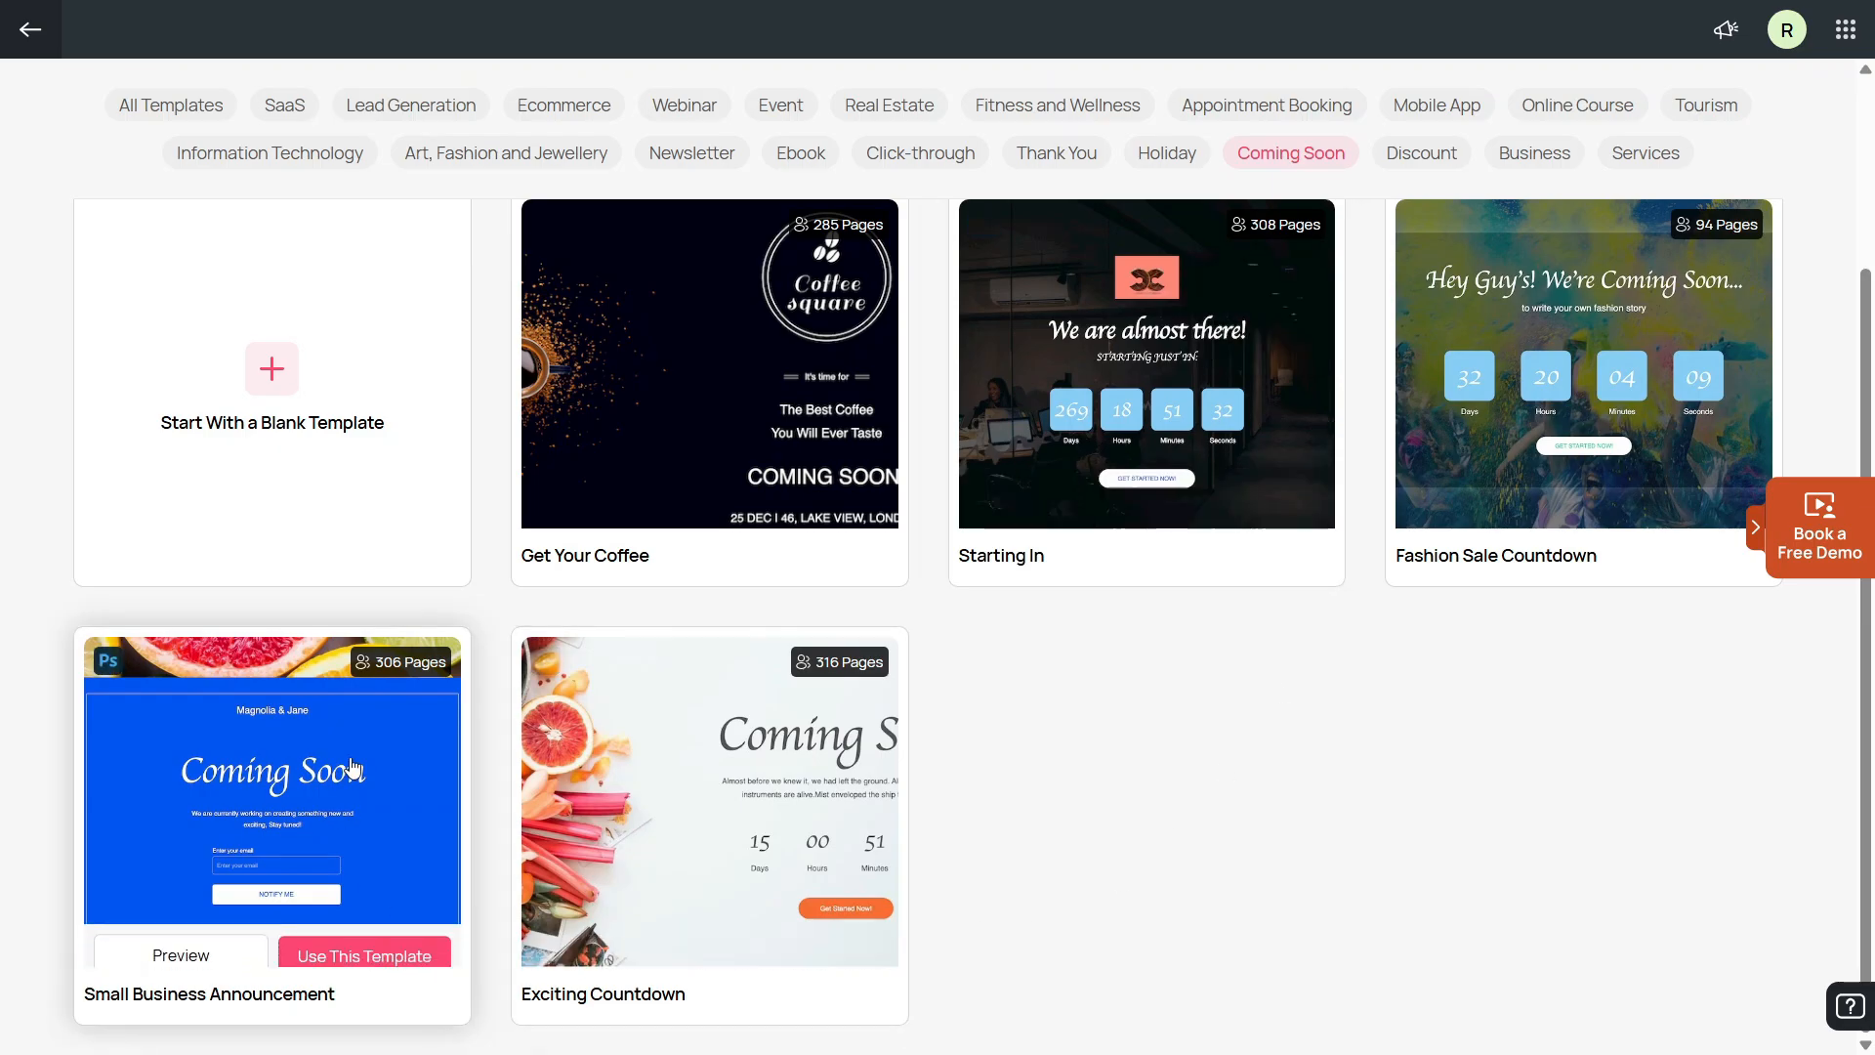
# Preview the Exciting Countdown template in its desktop, tablet and mobile layouts
pyautogui.moveTo(688, 799)
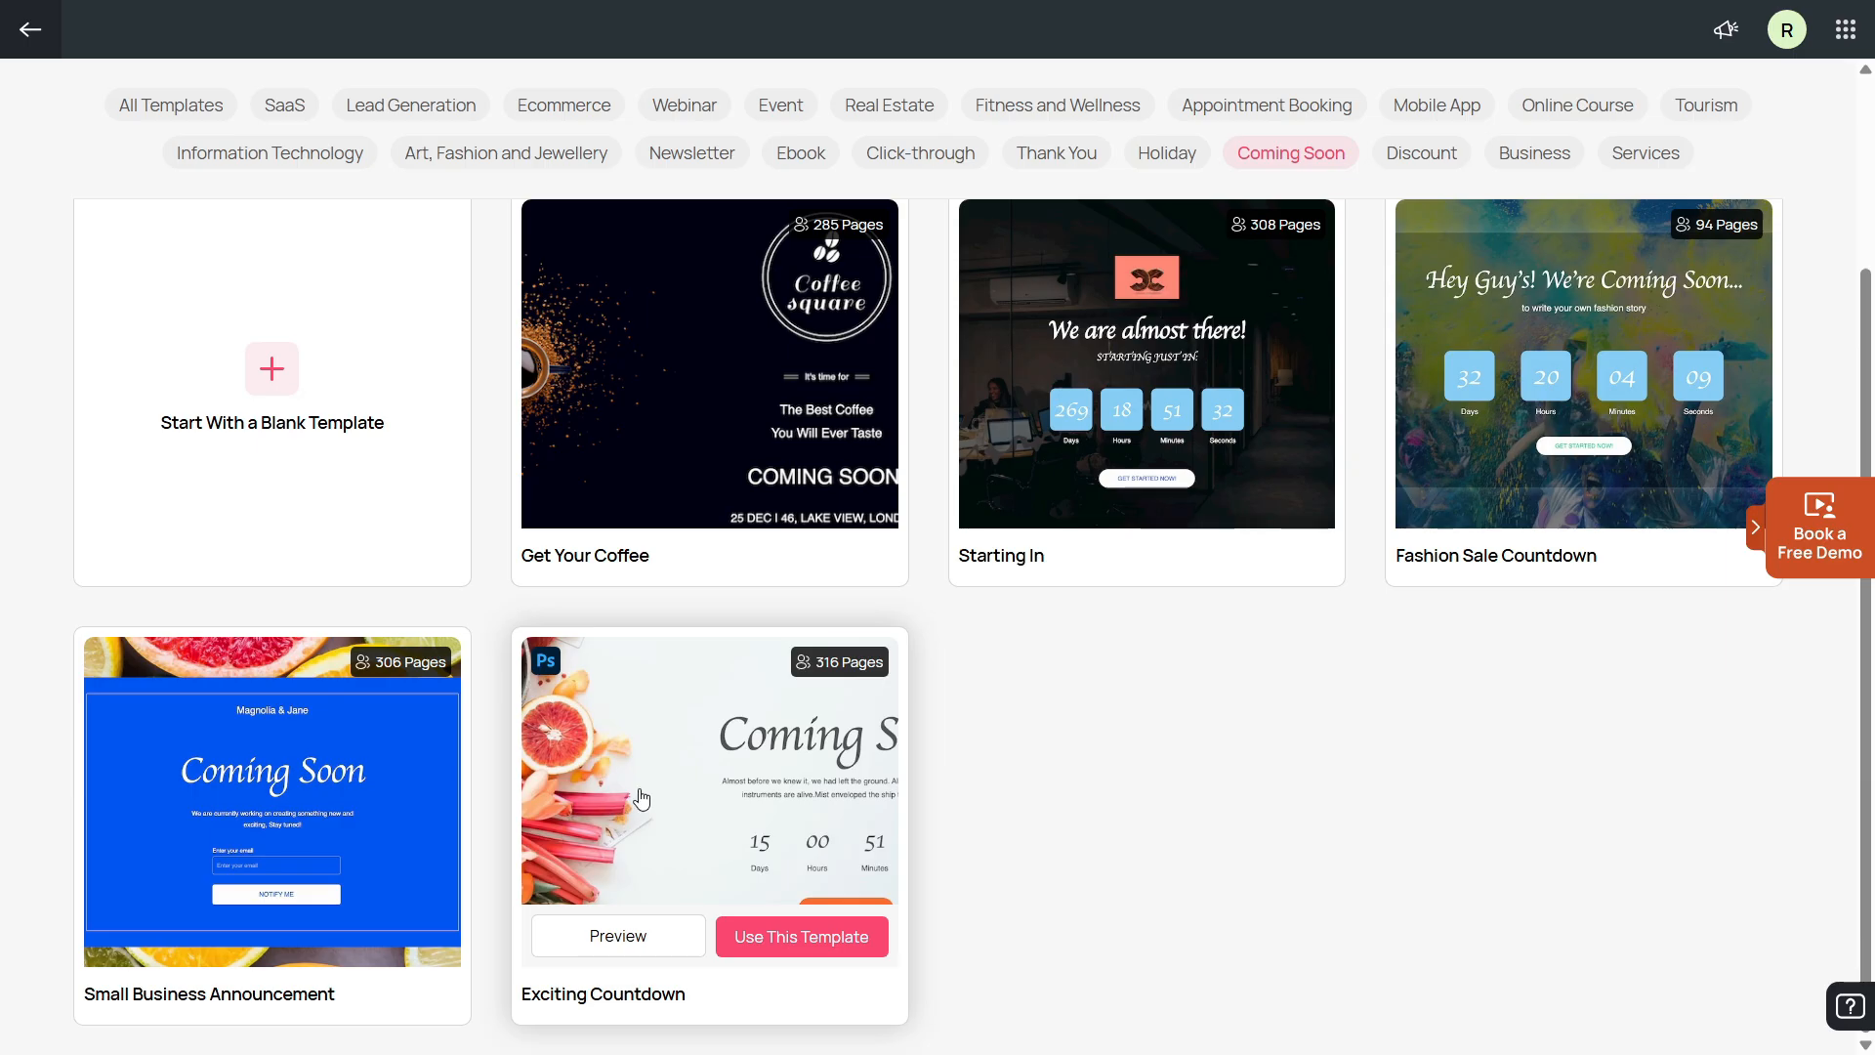
pyautogui.click(632, 945)
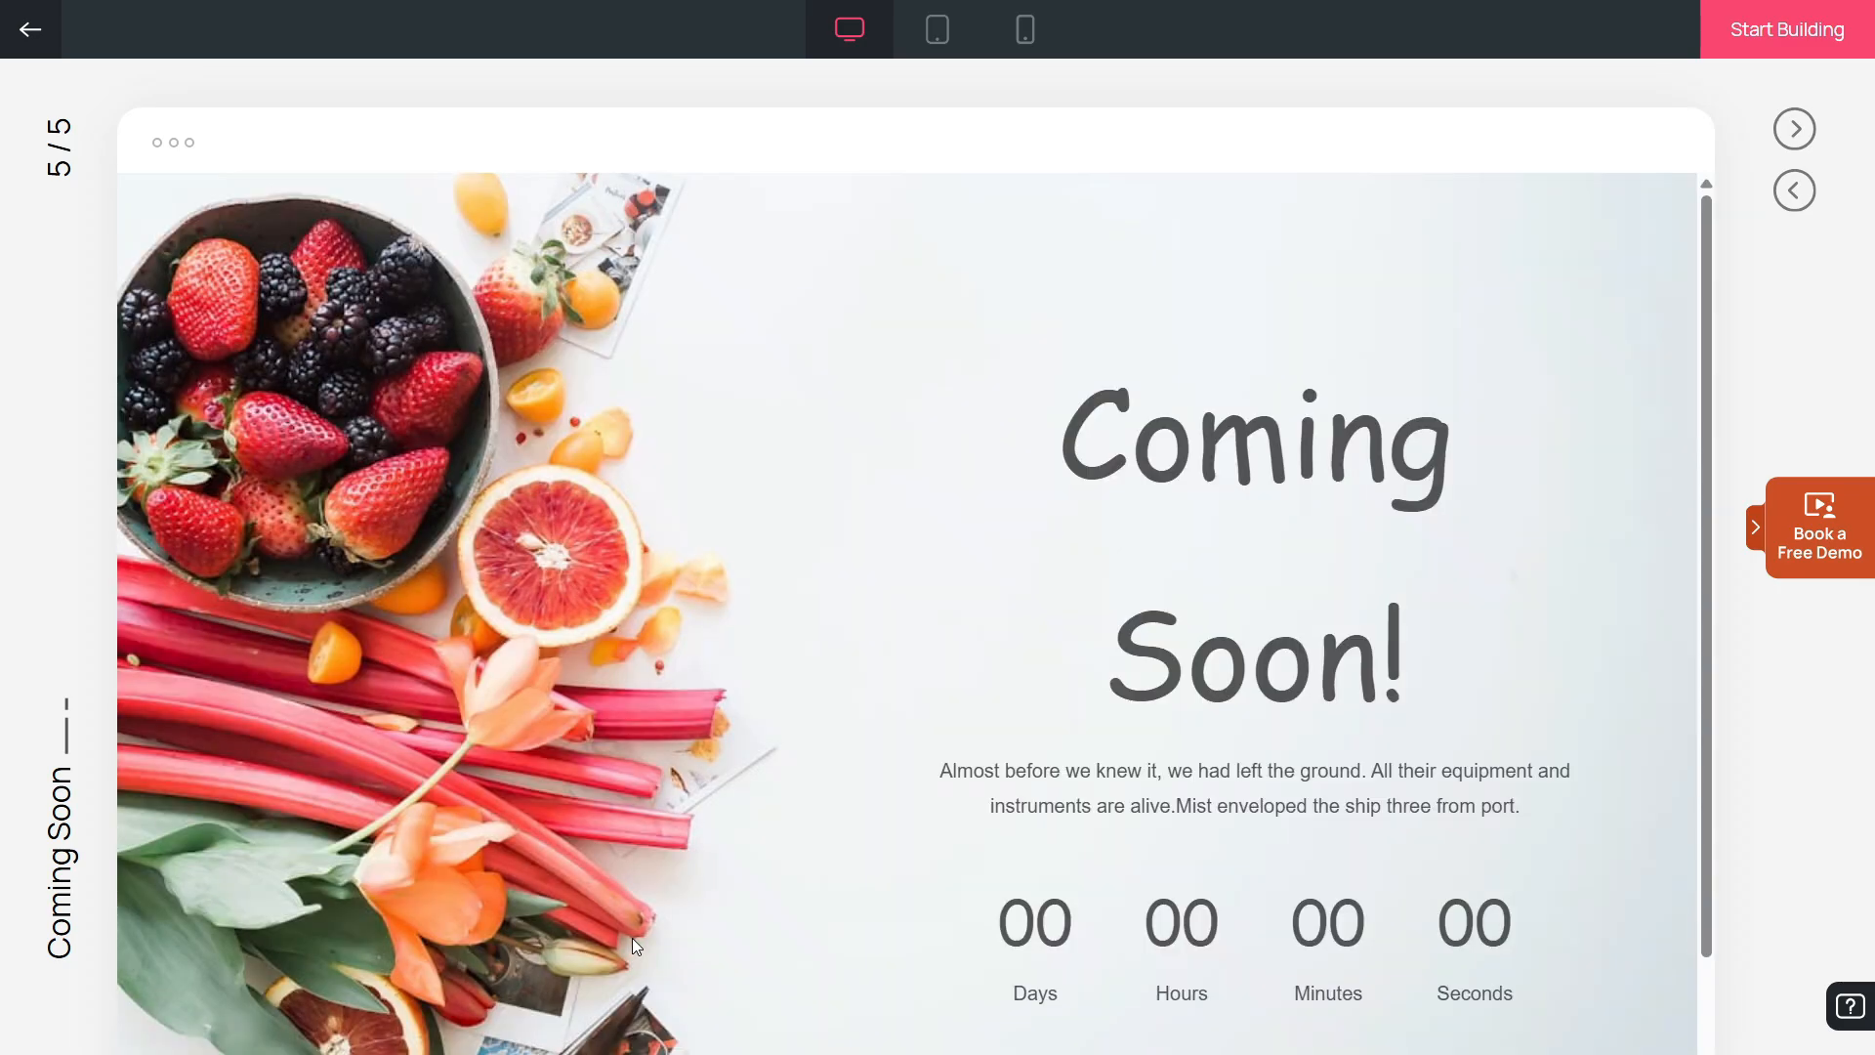
pyautogui.scroll(-2, 735, 863)
pyautogui.scroll(2, 552, 834)
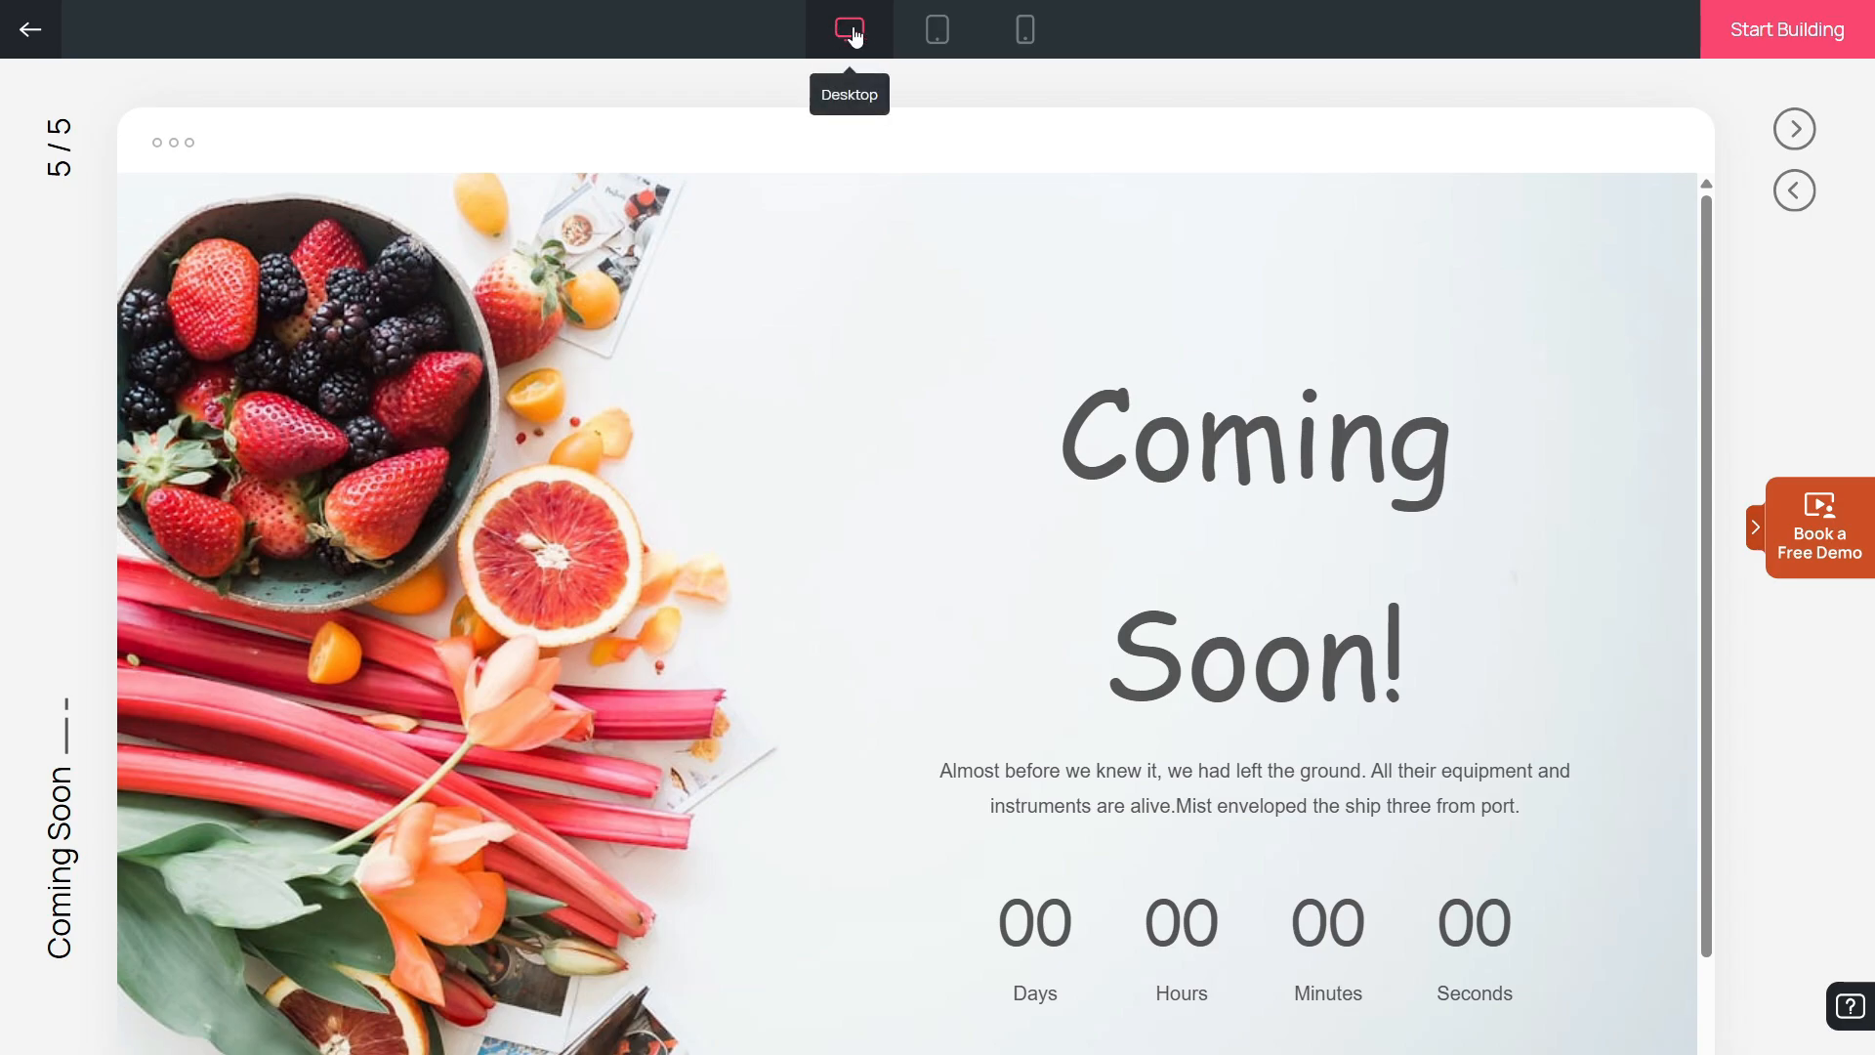
pyautogui.click(926, 33)
pyautogui.click(1024, 30)
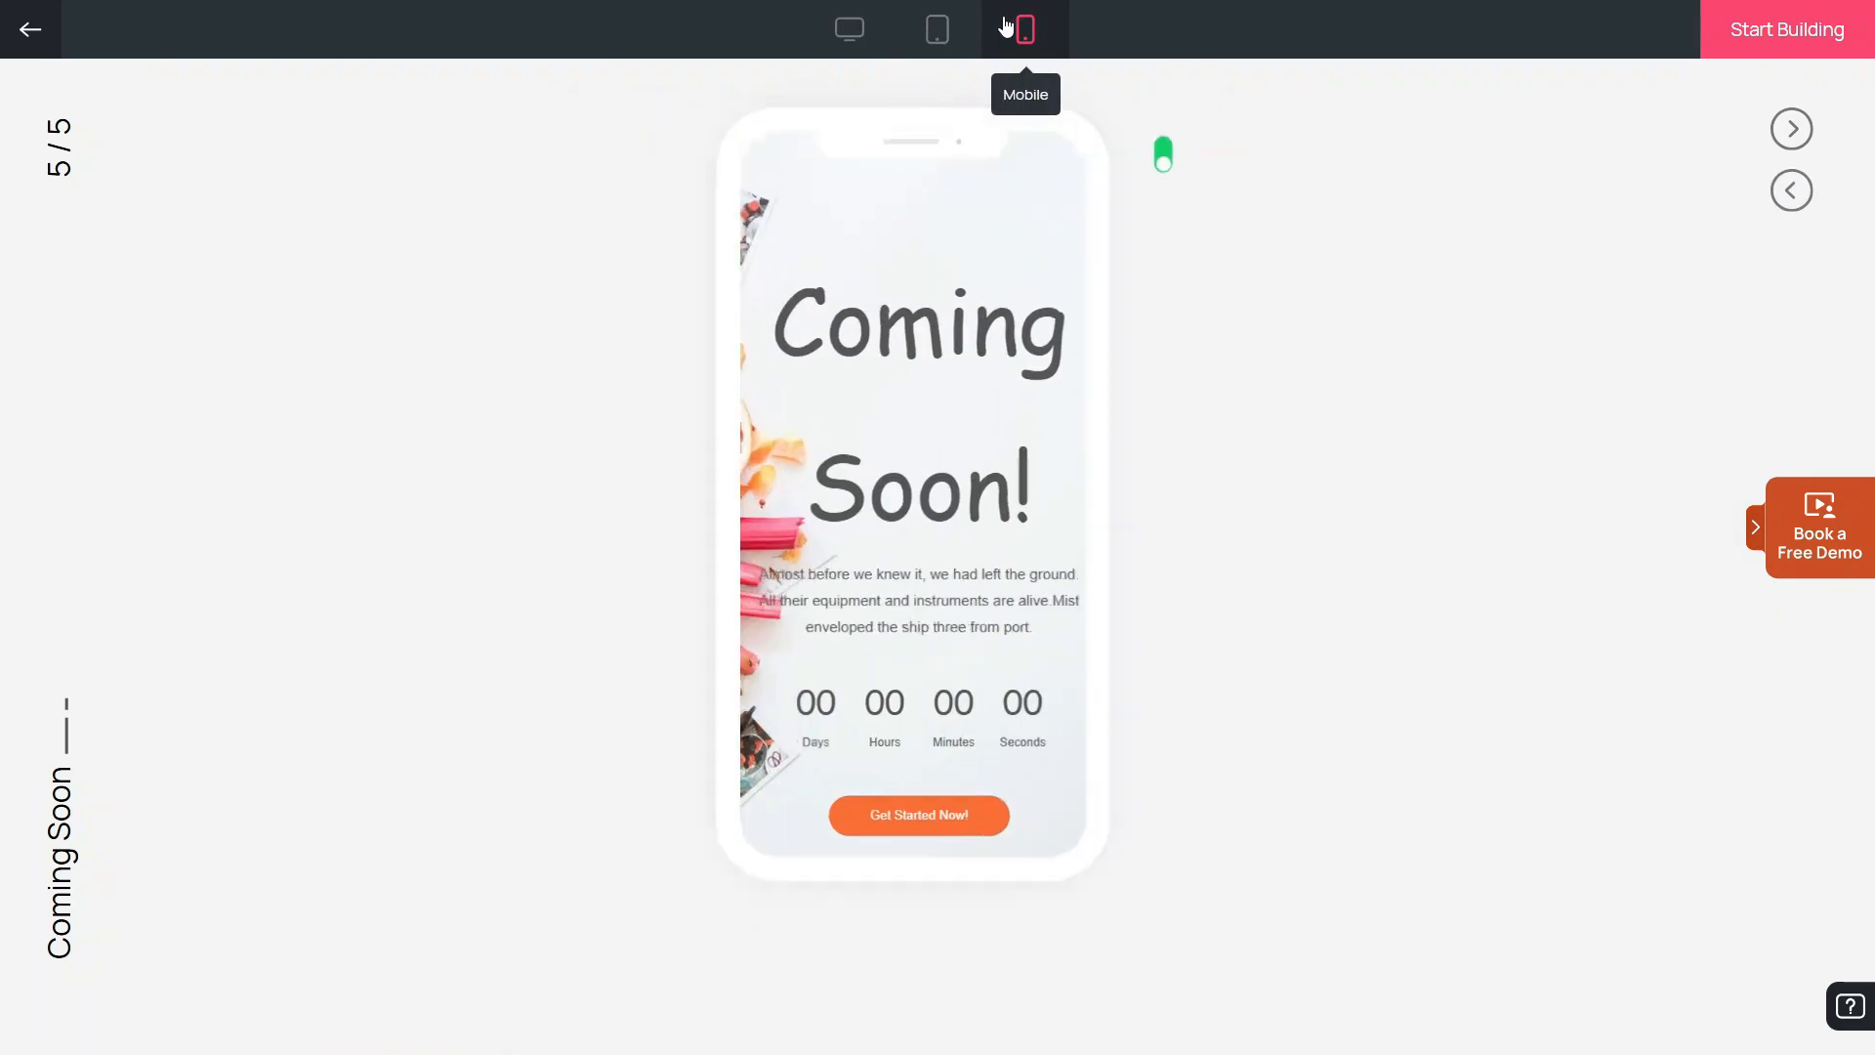
pyautogui.scroll(1, 1015, 446)
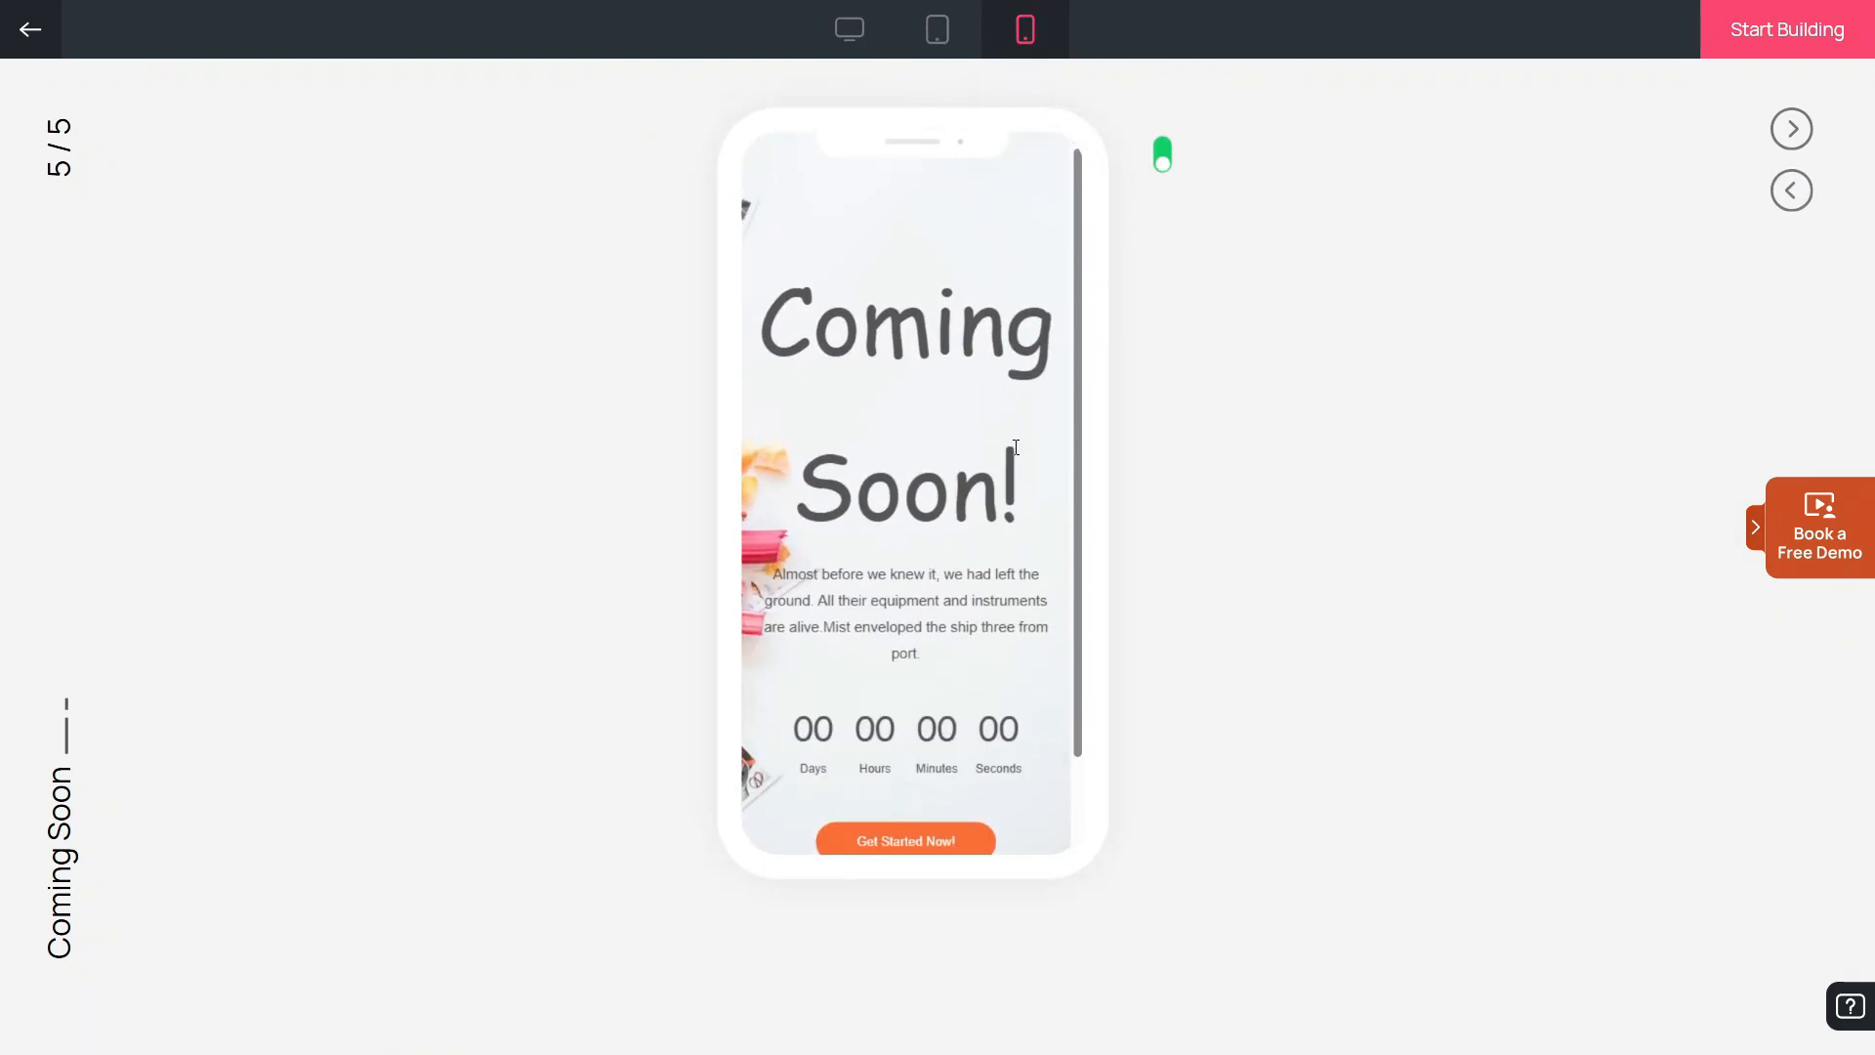
pyautogui.click(849, 31)
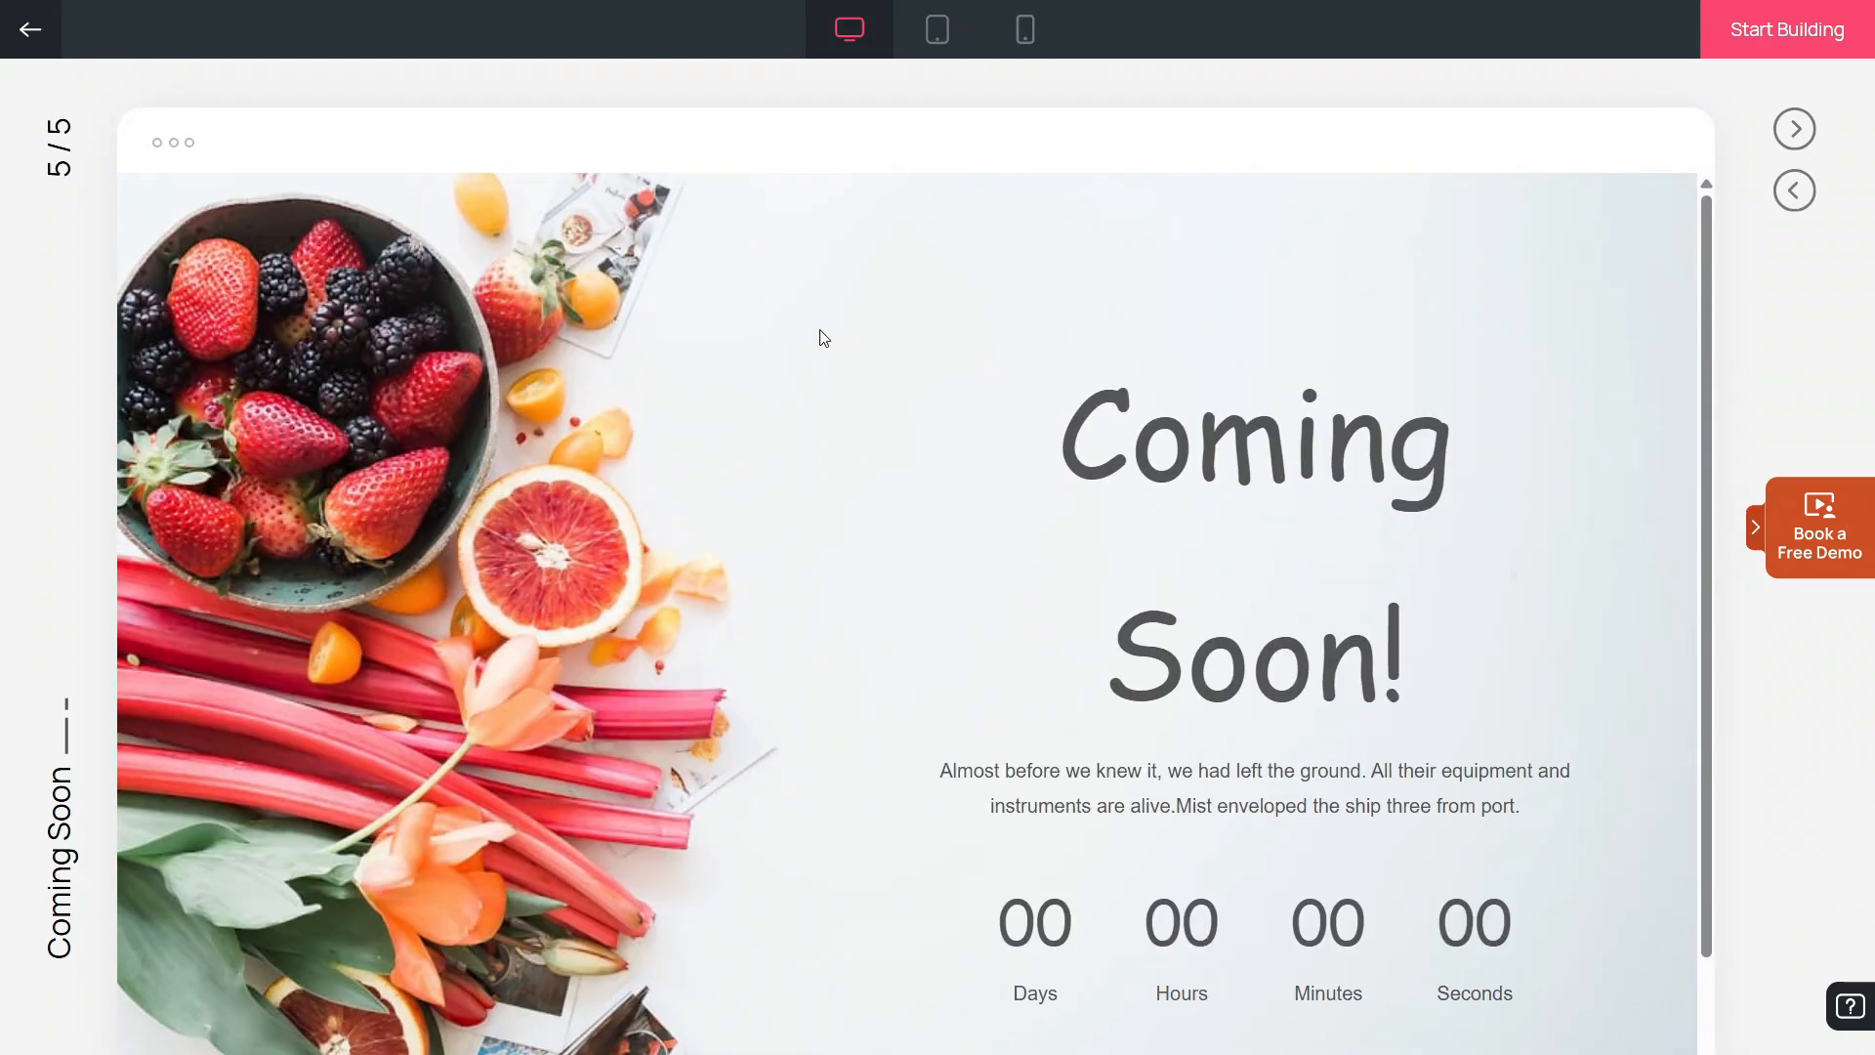
# Create a new page from the previewed template, named "How To Use Zoho Landing Page"
pyautogui.click(1761, 34)
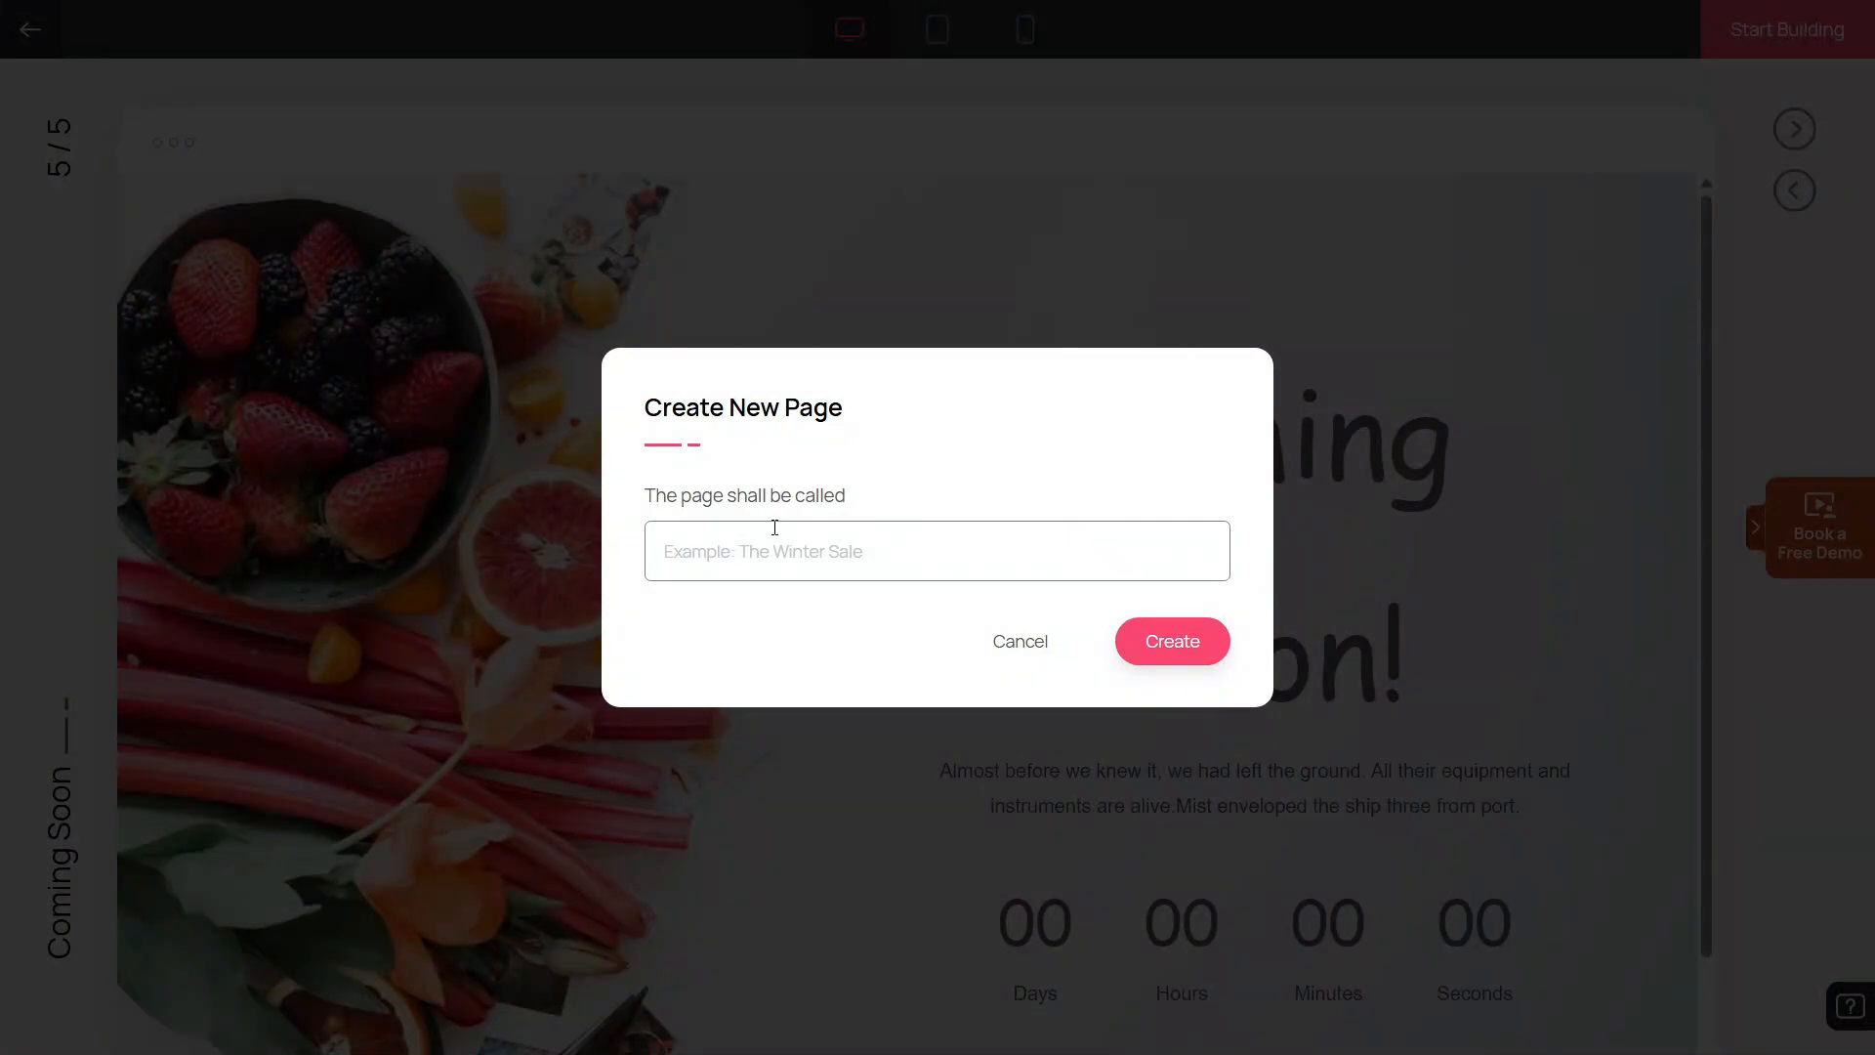
pyautogui.write('How To Use Zoho Landing Page')
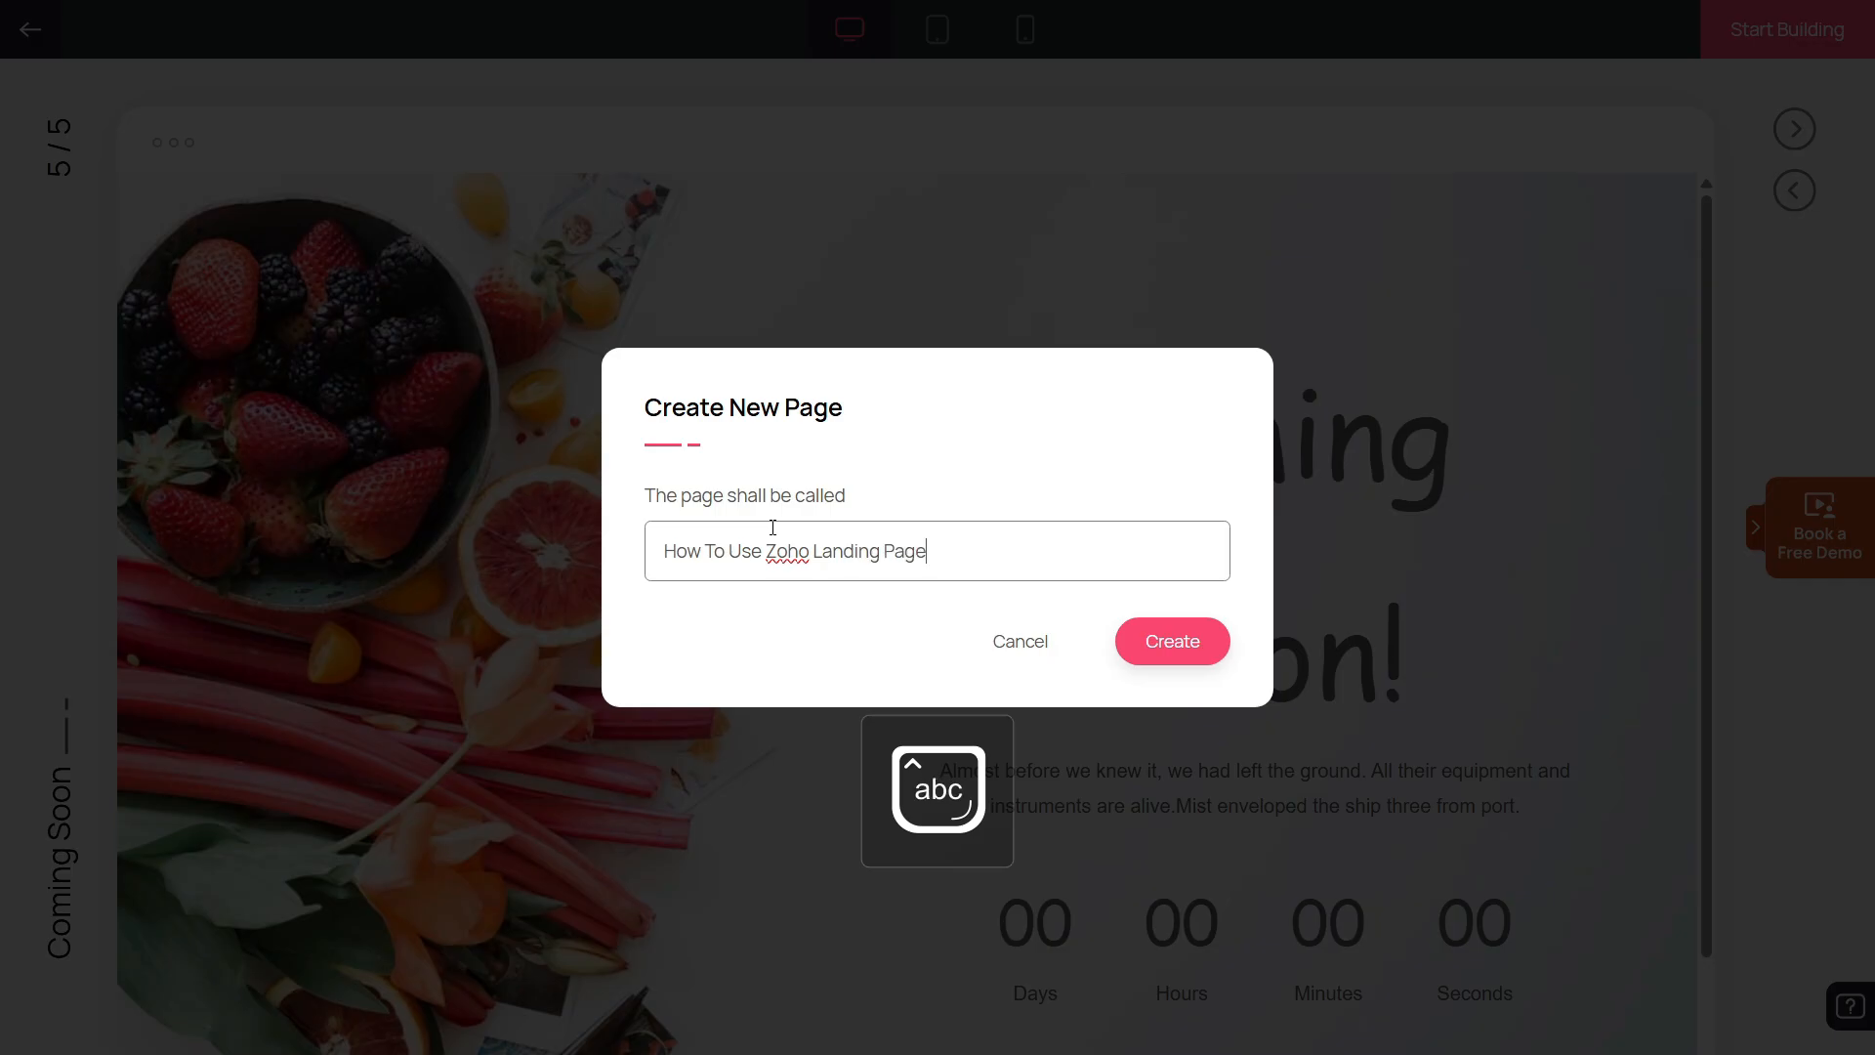
pyautogui.click(1171, 644)
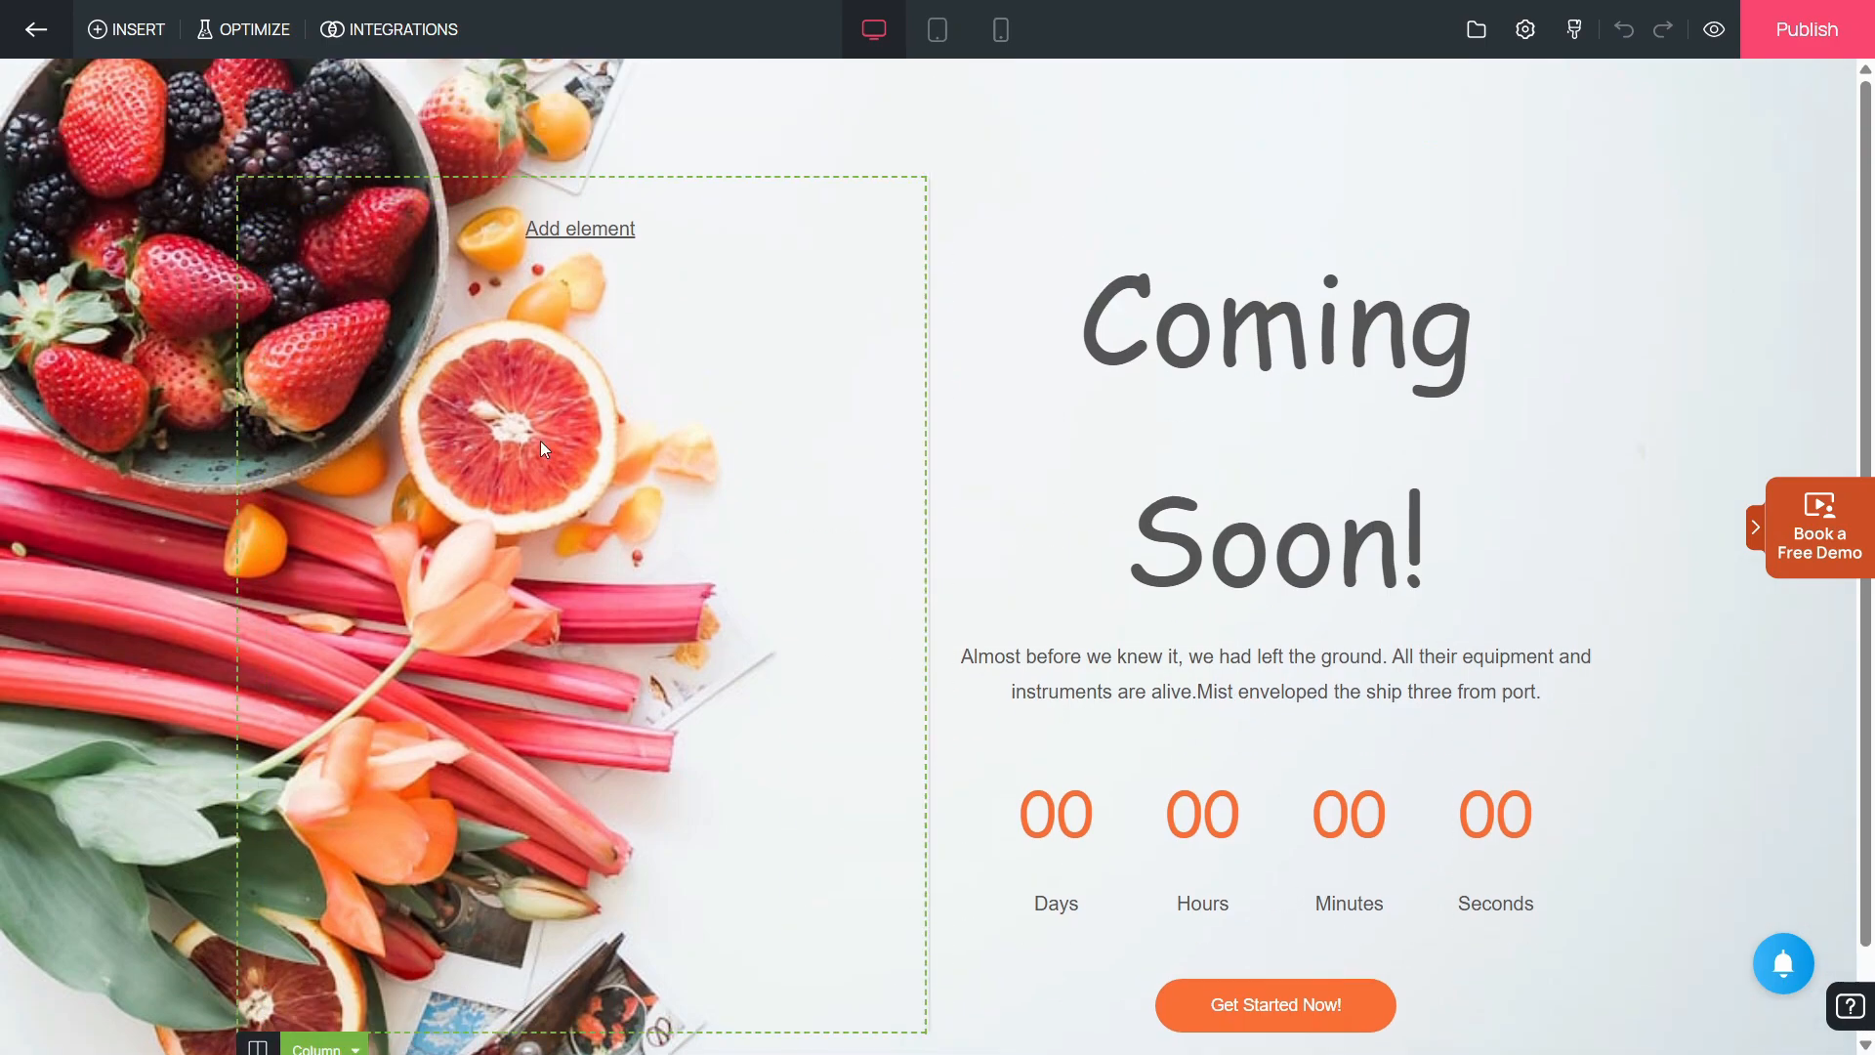
pyautogui.click(580, 227)
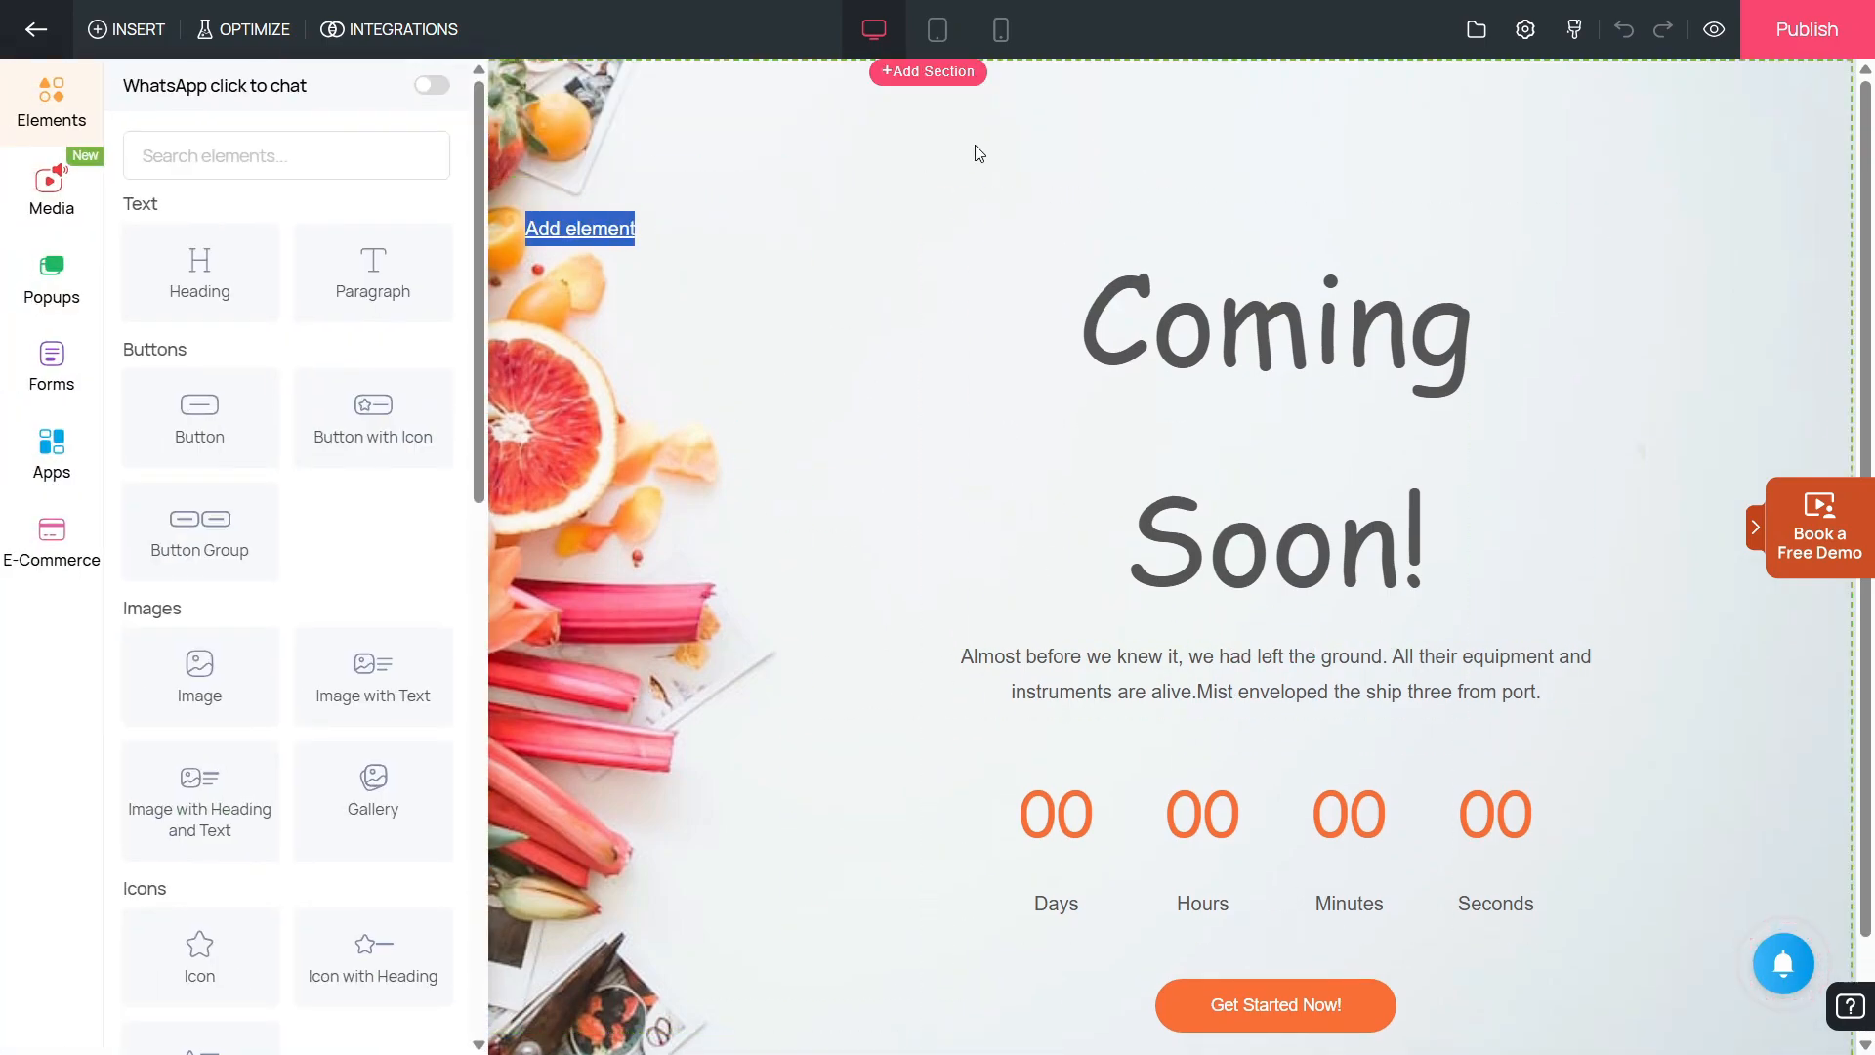
pyautogui.click(975, 147)
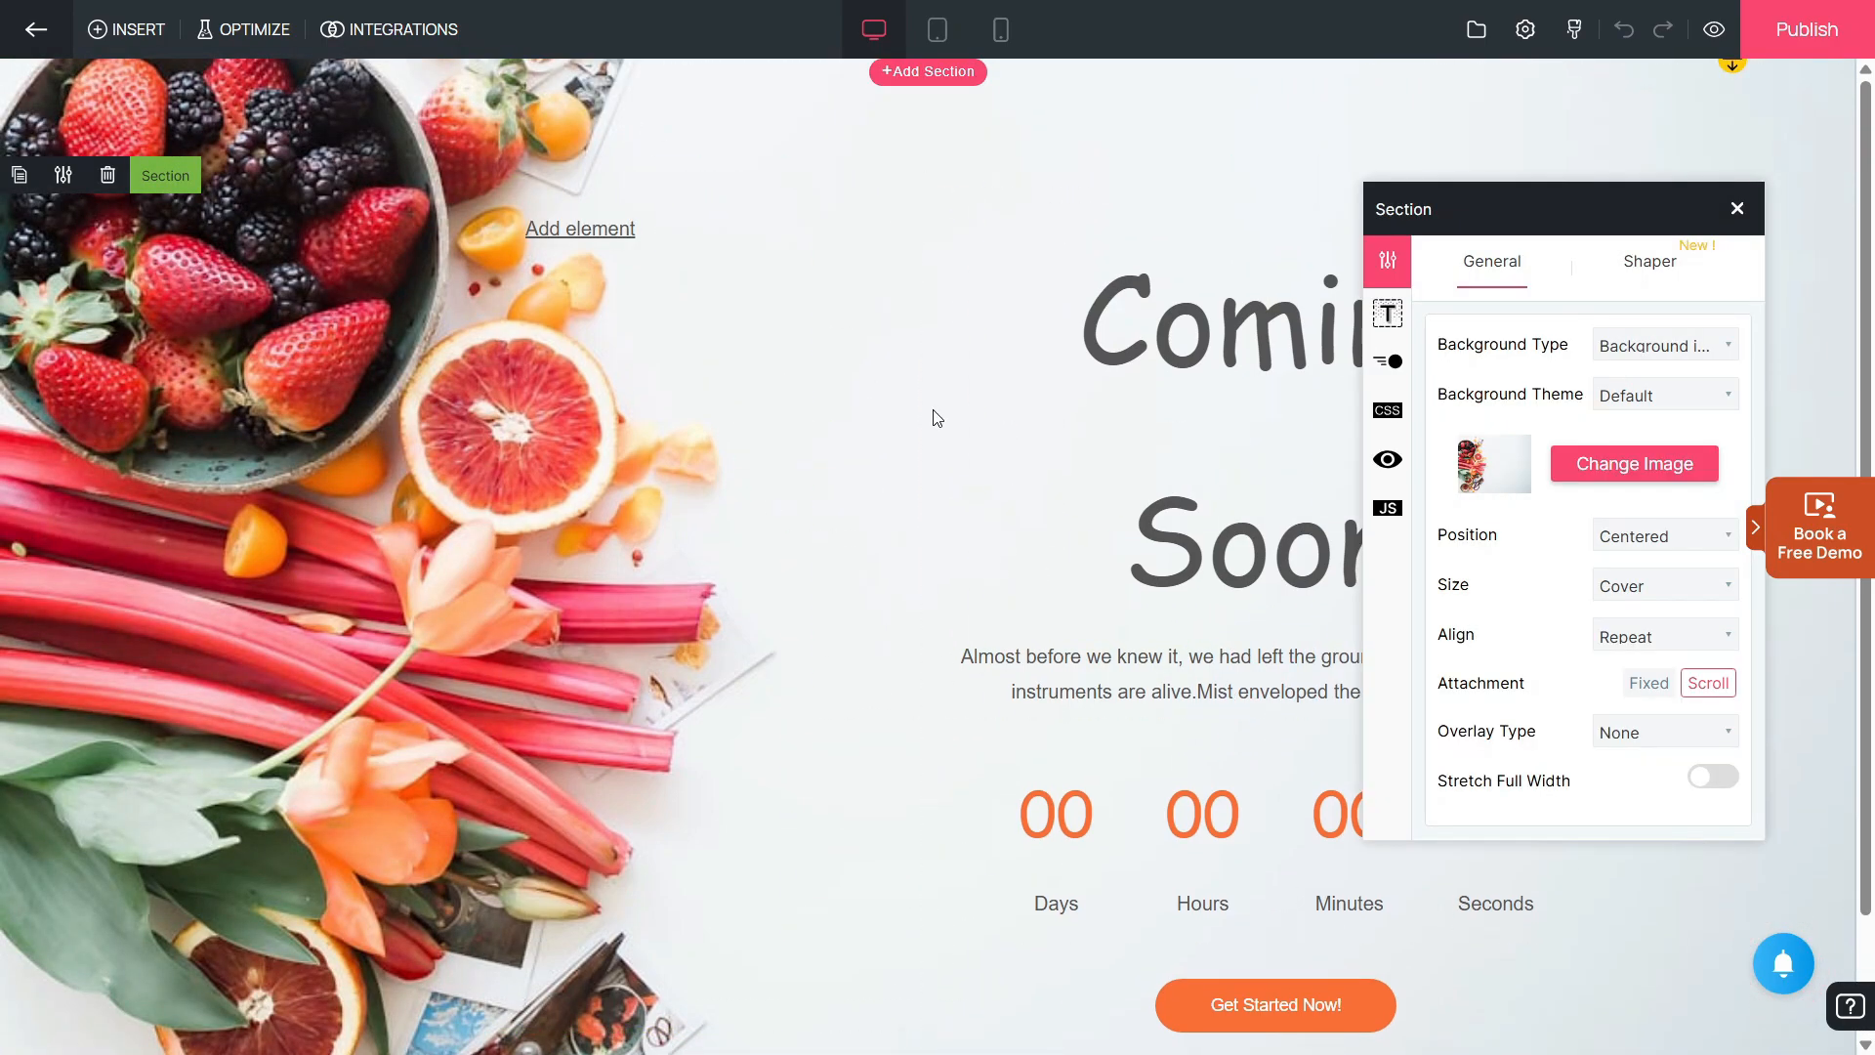
pyautogui.click(135, 32)
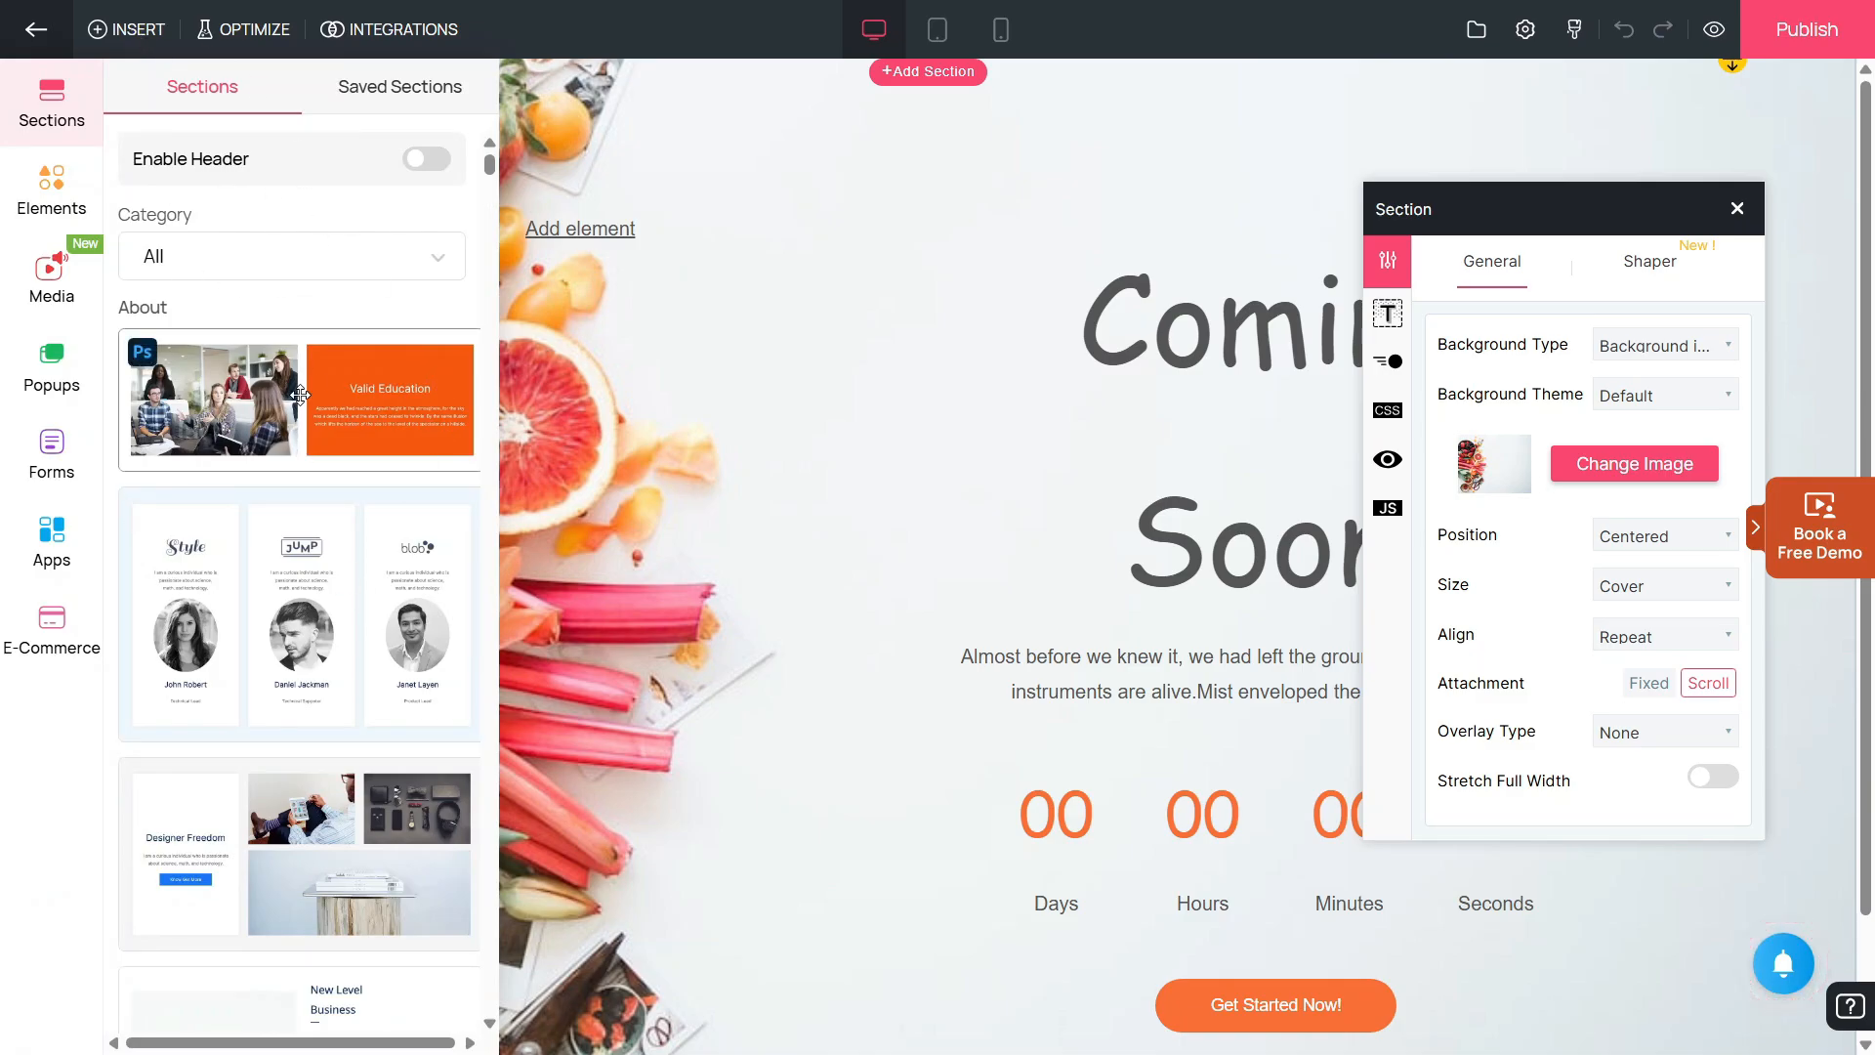
pyautogui.click(859, 586)
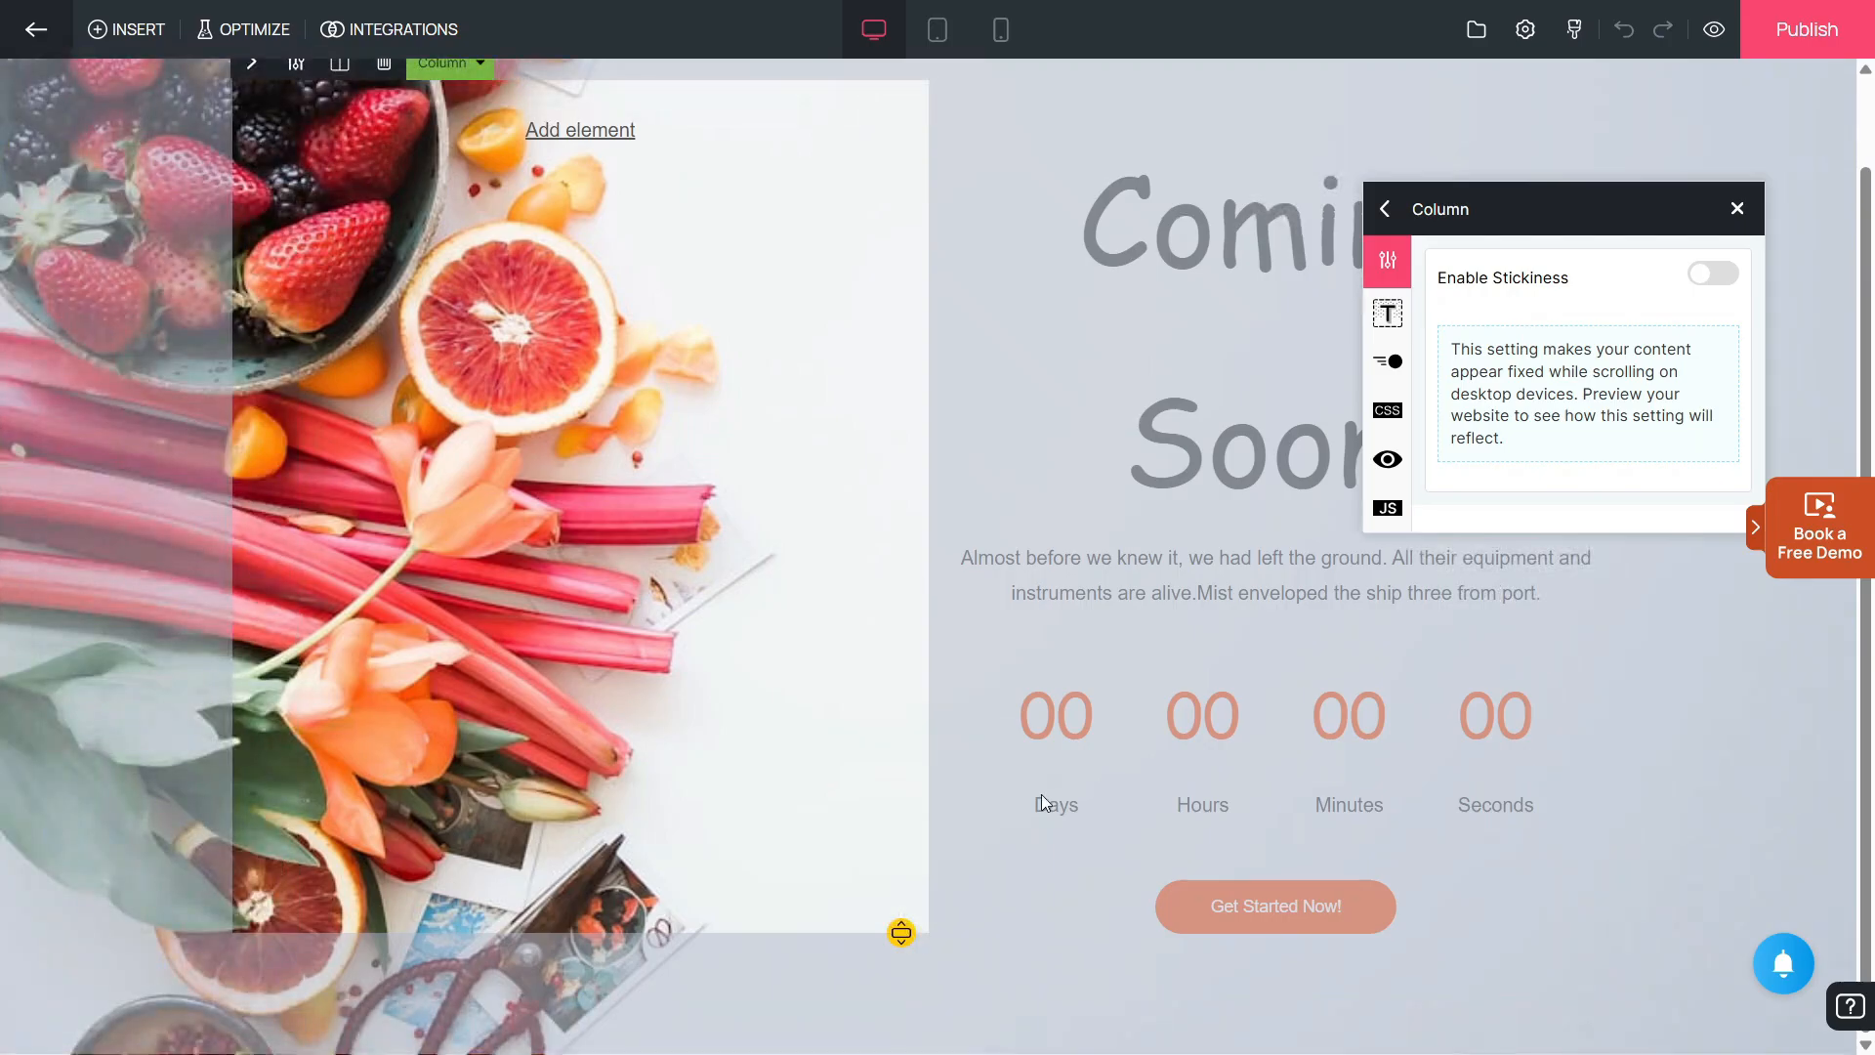
pyautogui.click(1036, 790)
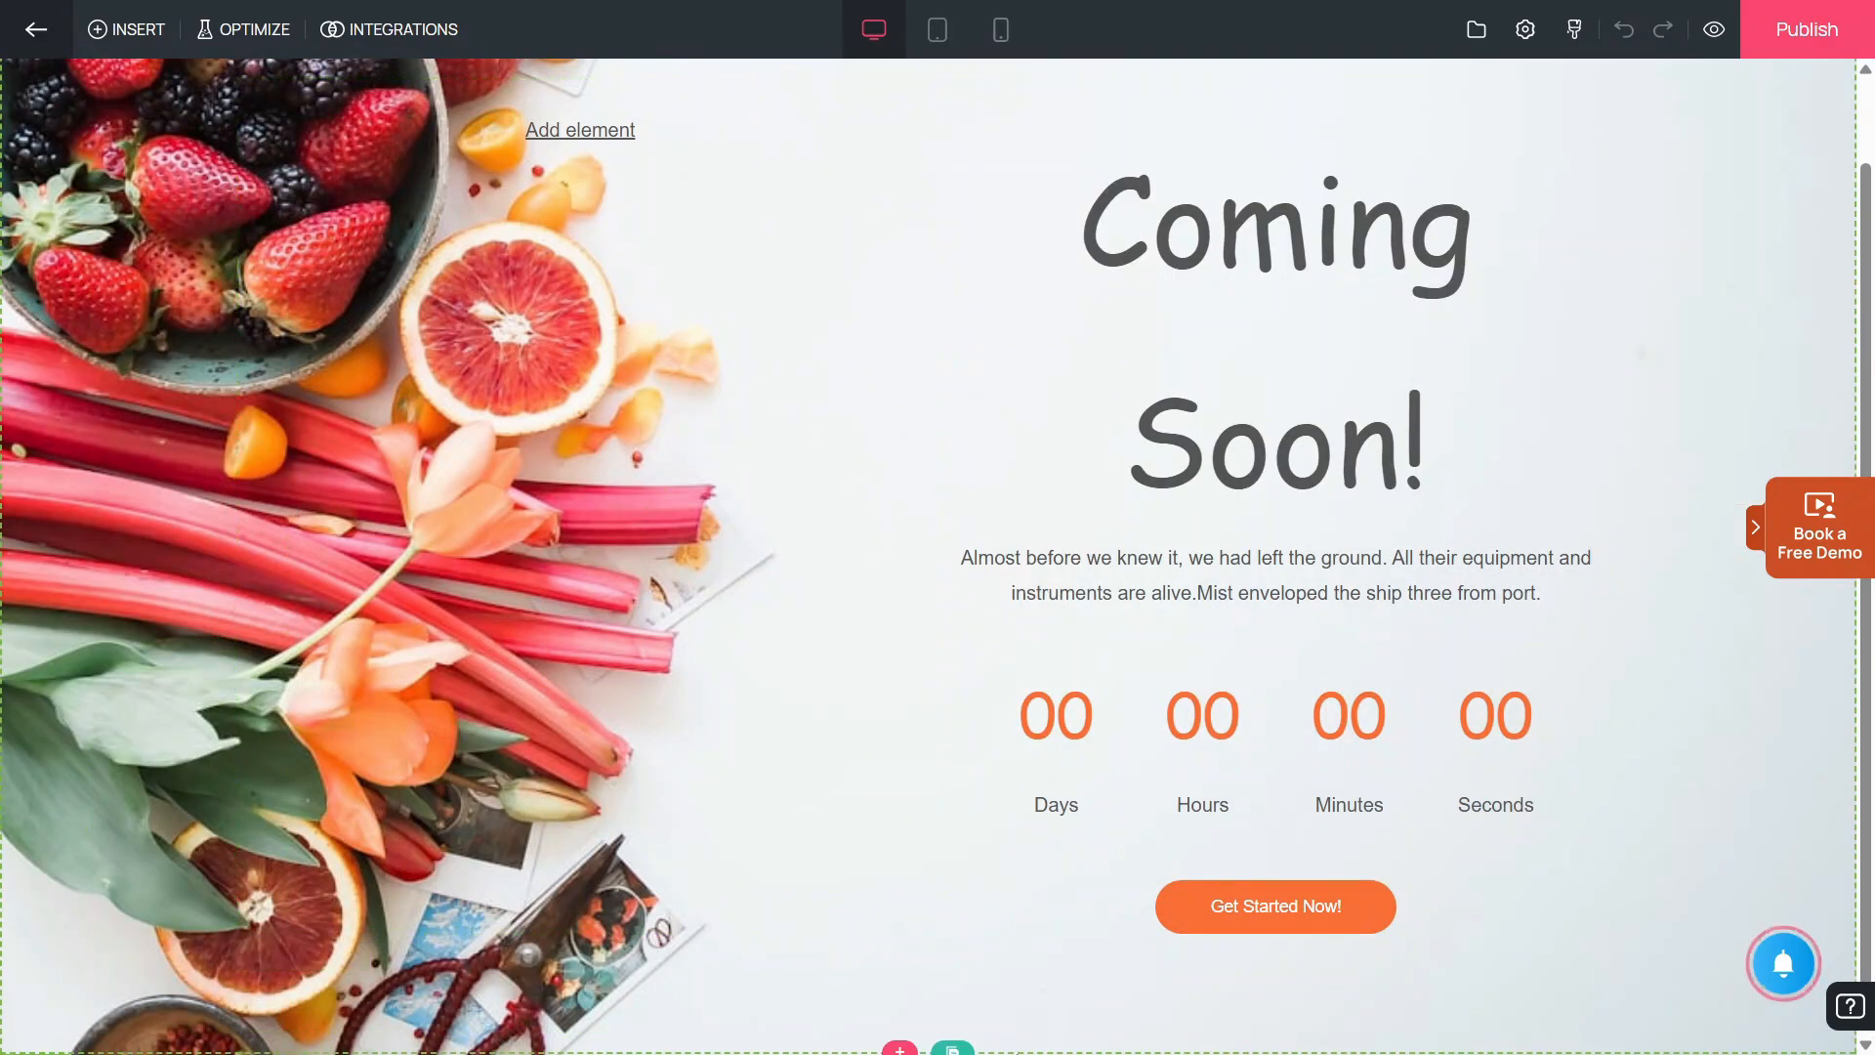
# Add the Valid Education section from the About group below the Coming Soon section
pyautogui.scroll(-1, 901, 1045)
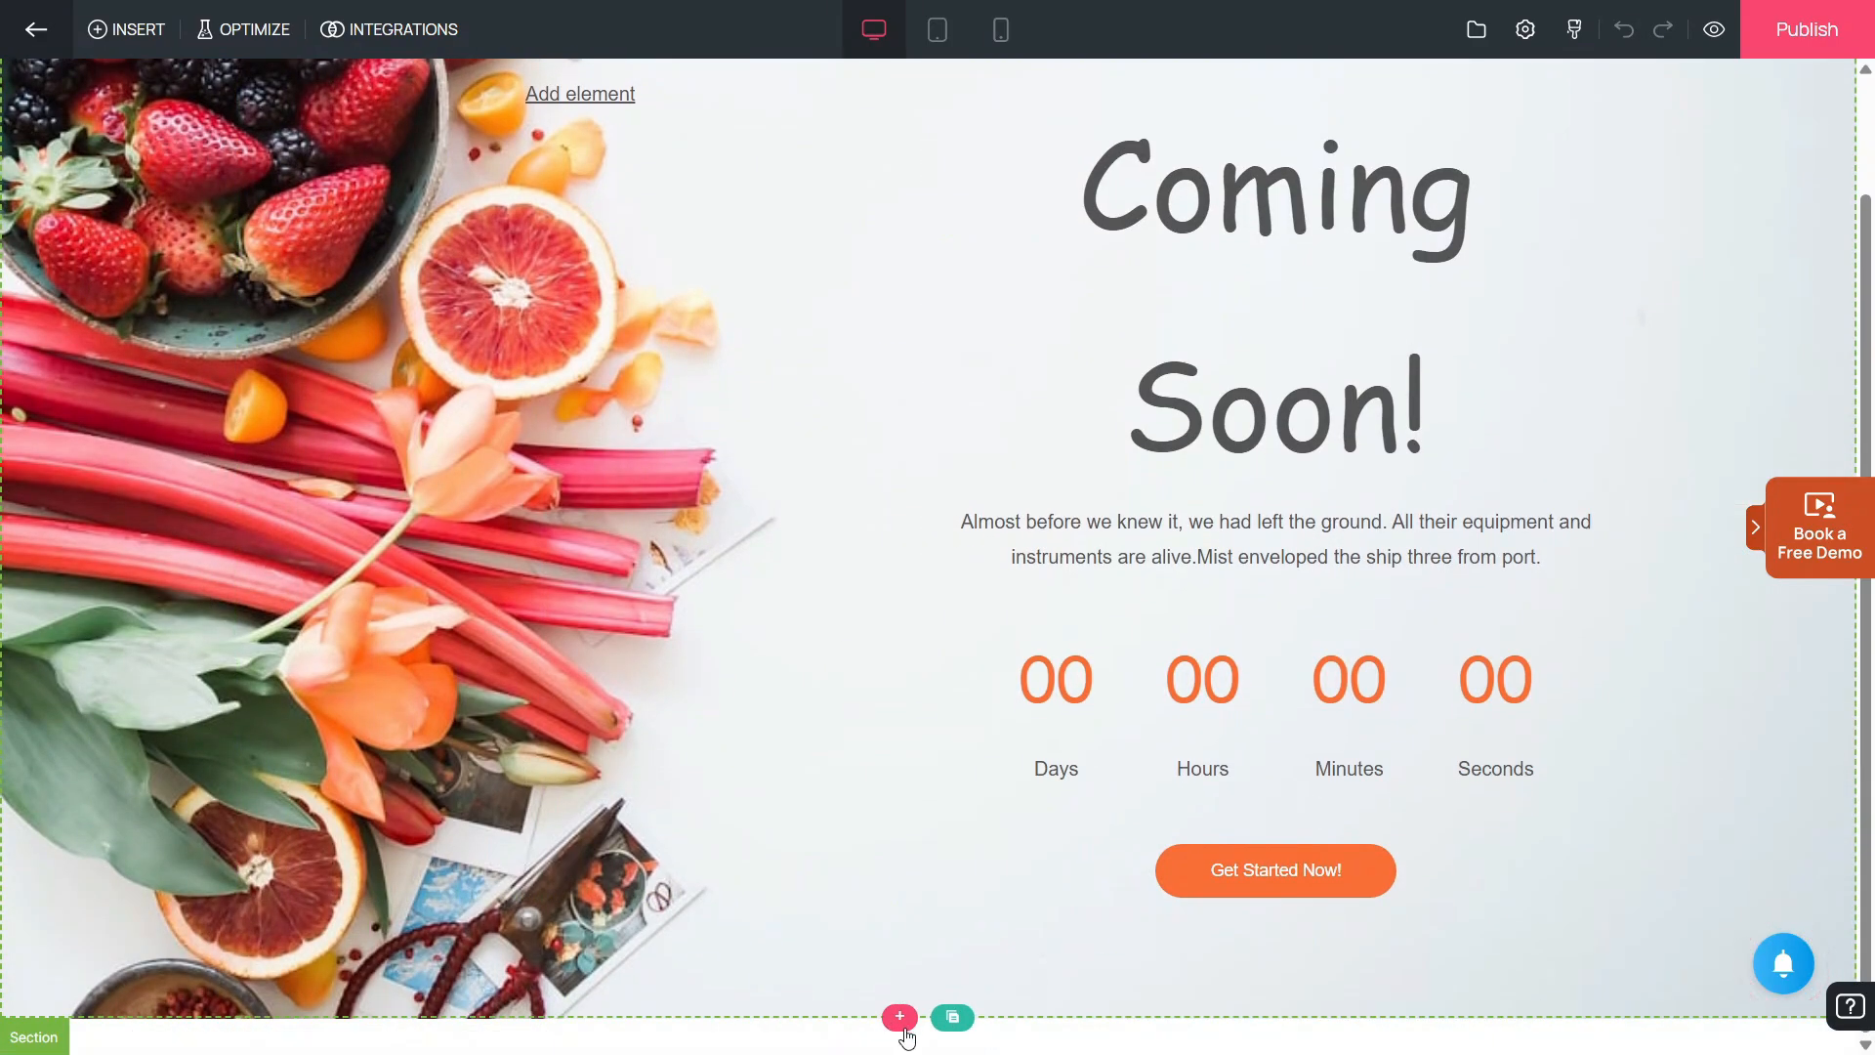
pyautogui.click(899, 1017)
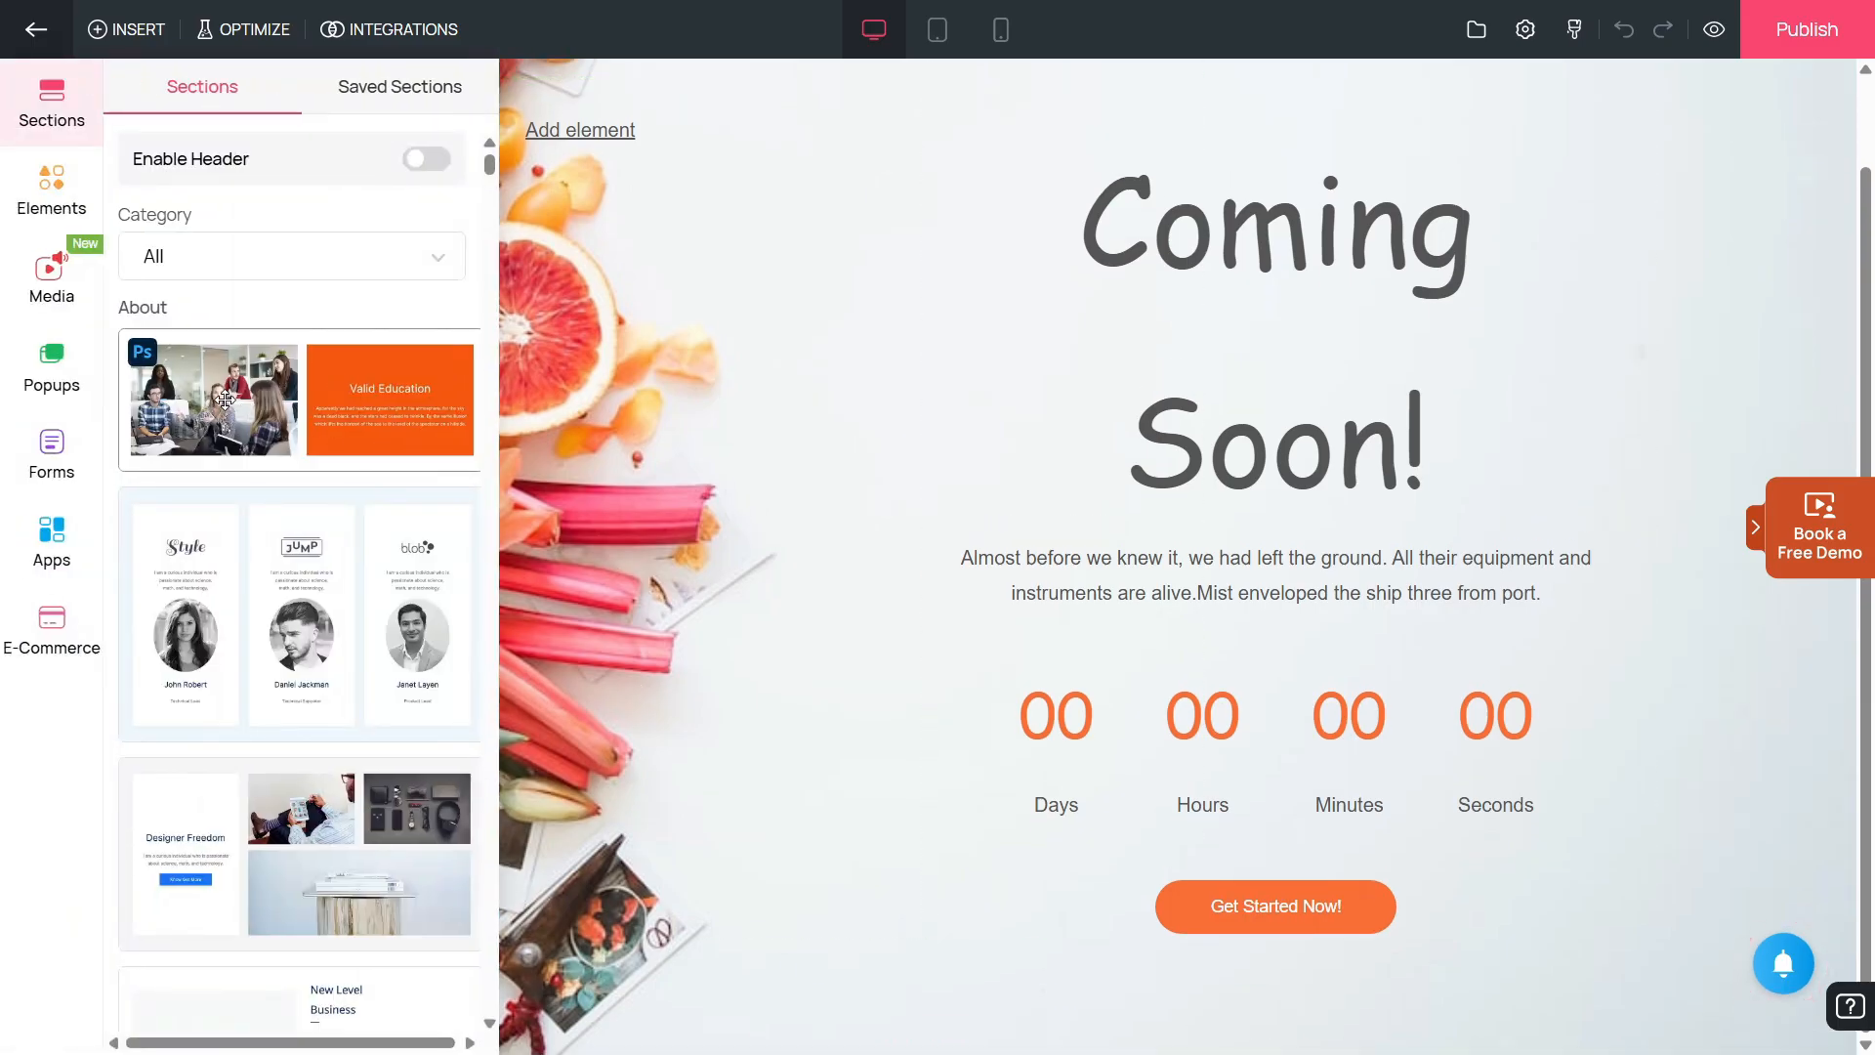
pyautogui.moveTo(242, 400); pyautogui.dragTo(828, 1020)
pyautogui.scroll(-6, 877, 781)
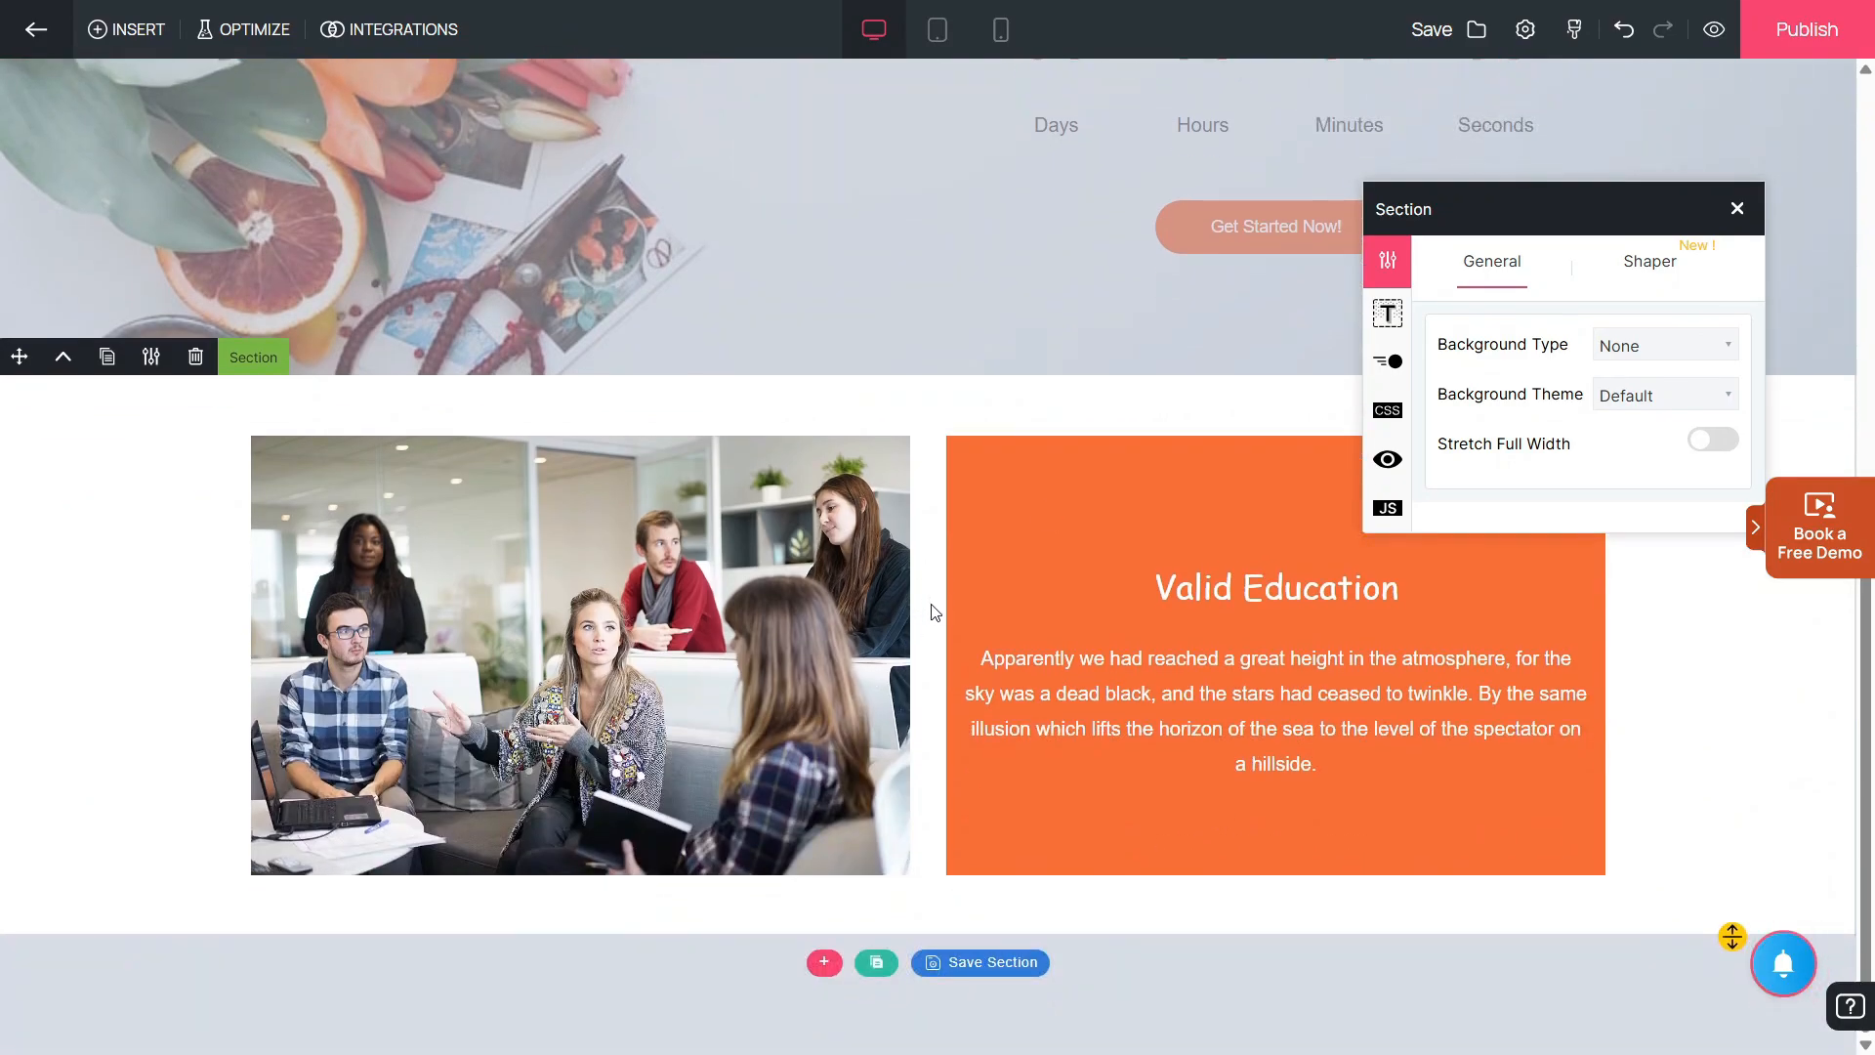
# View the image settings of the team photo and the device visibility options of its column
pyautogui.click(720, 656)
pyautogui.scroll(1, 721, 656)
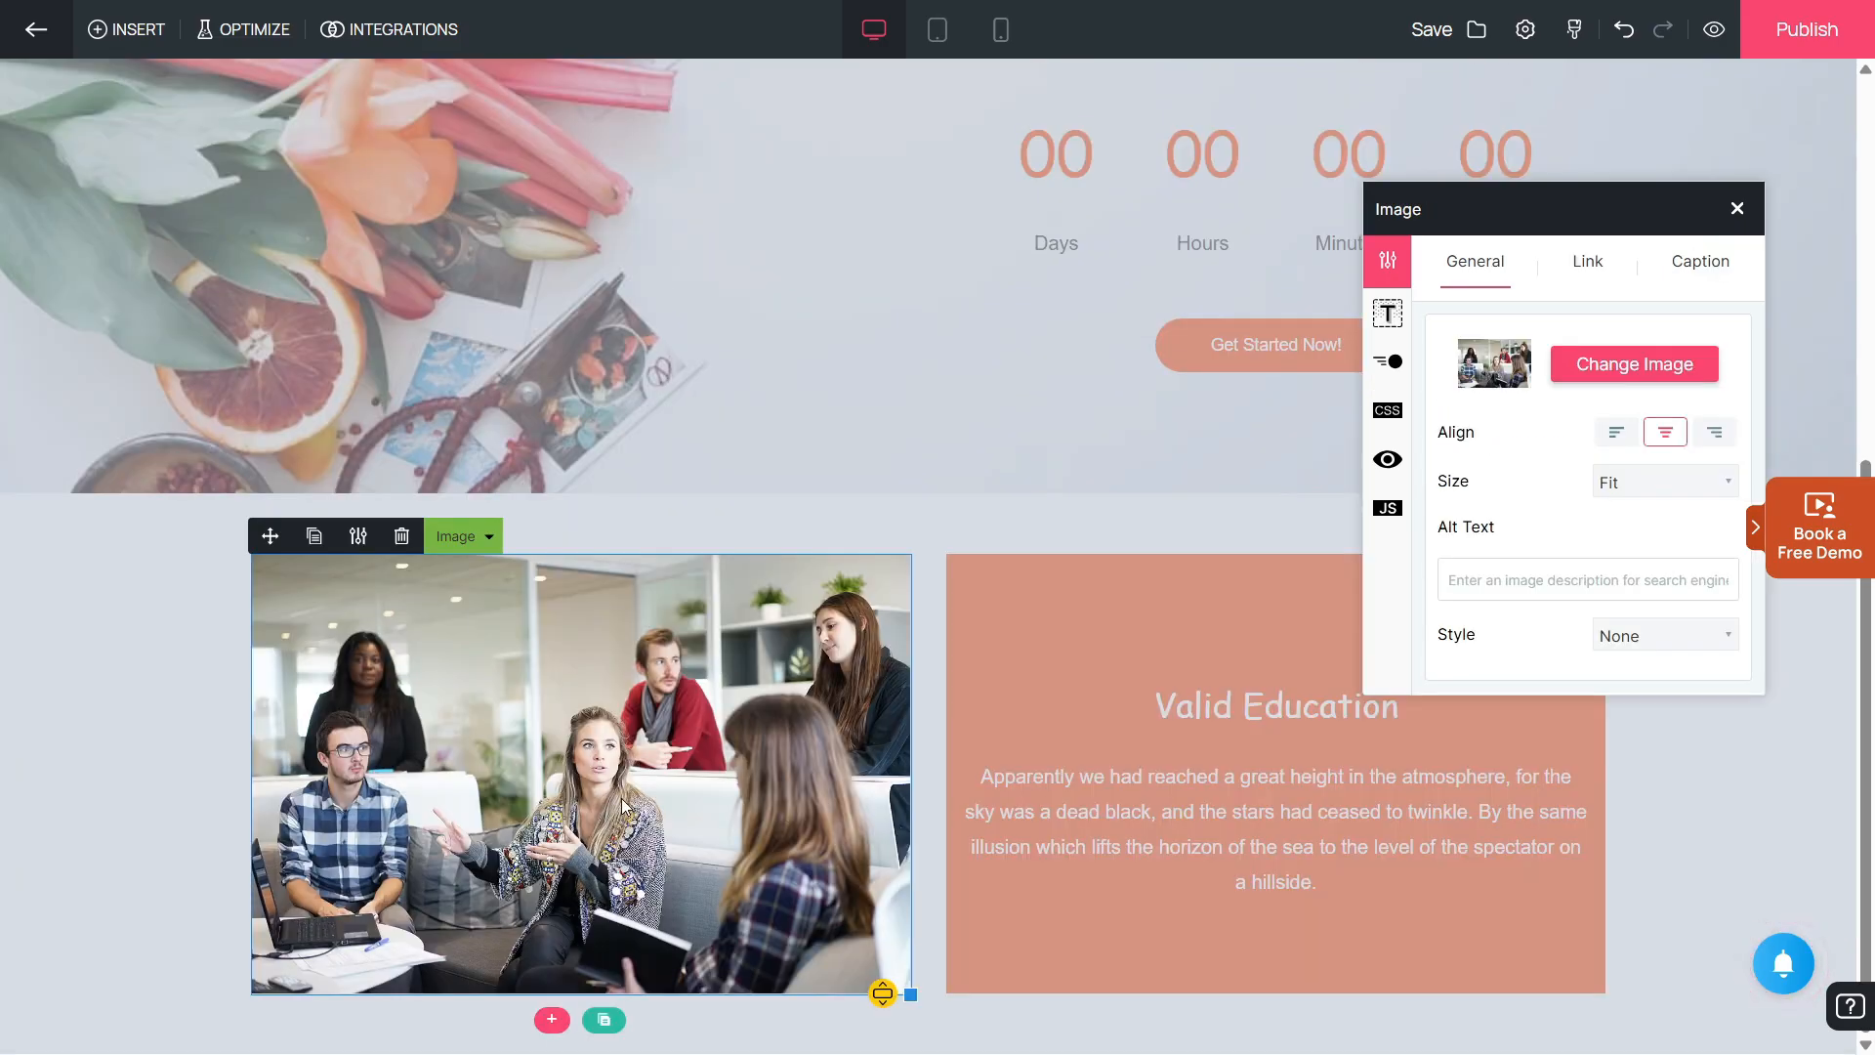
pyautogui.click(459, 536)
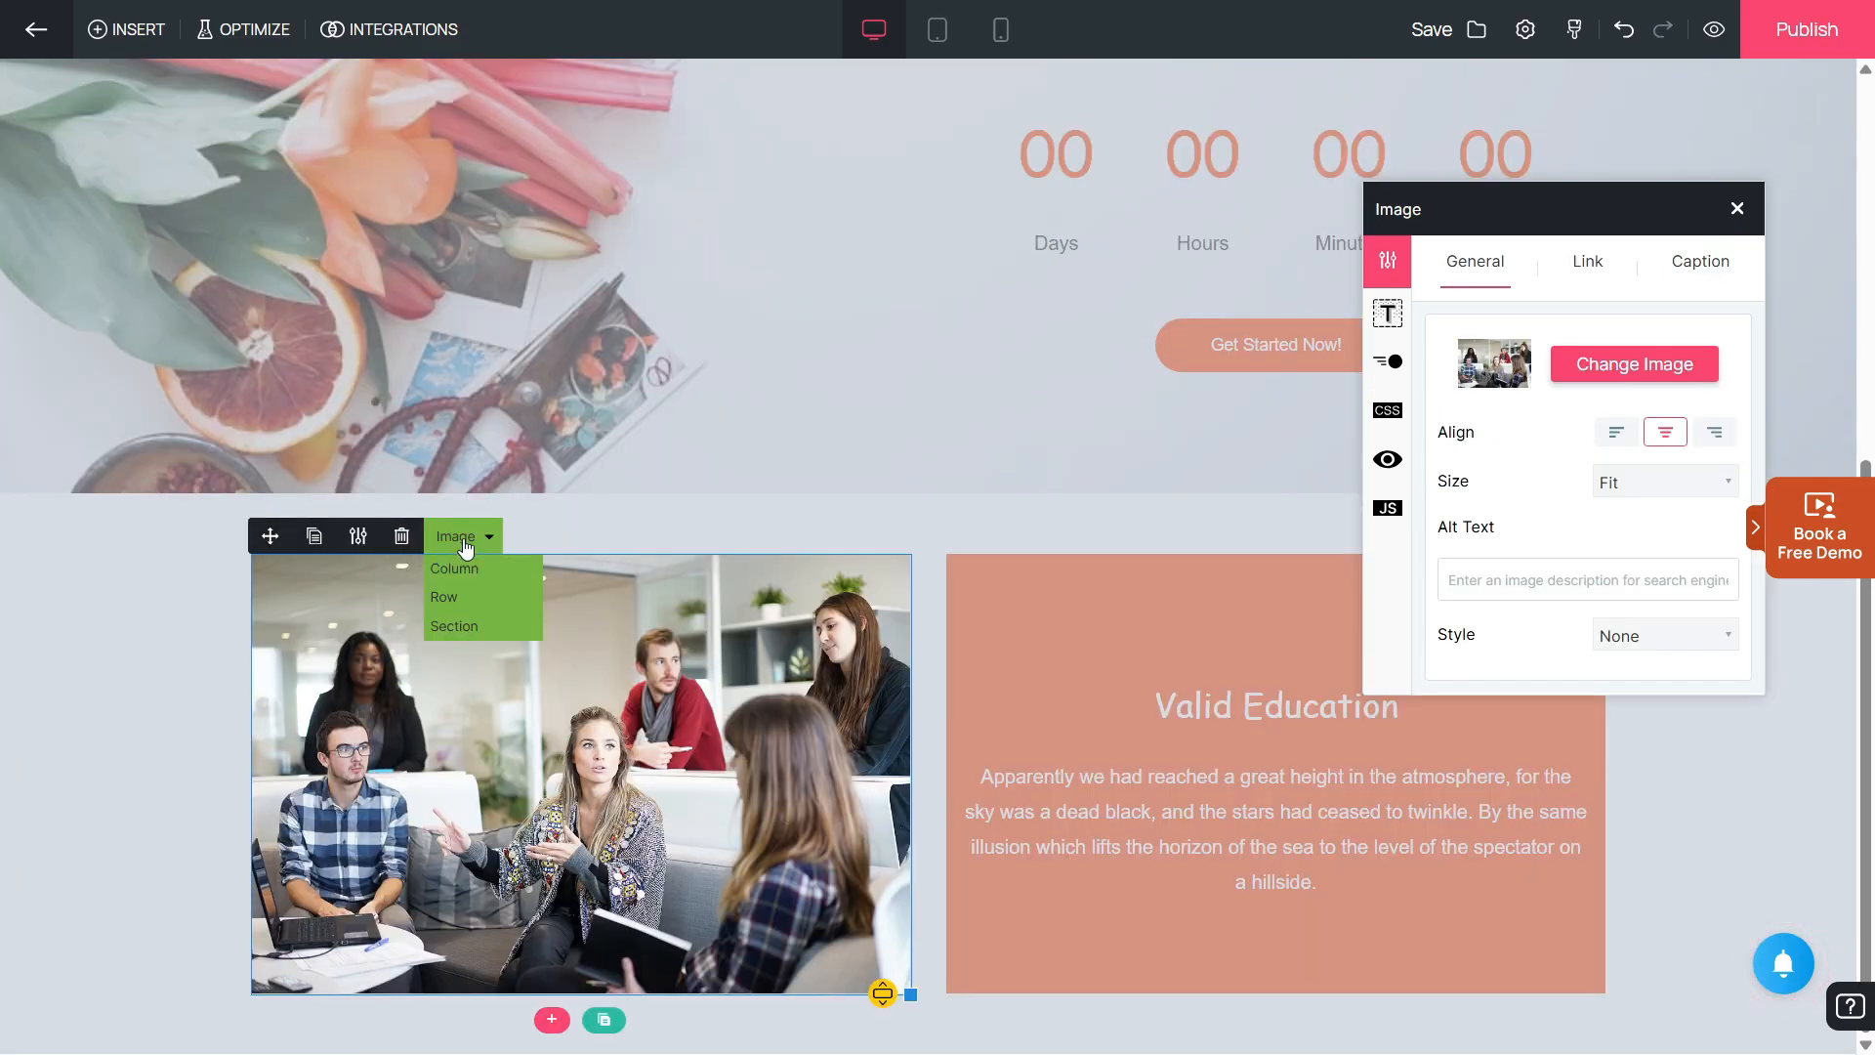
pyautogui.click(473, 578)
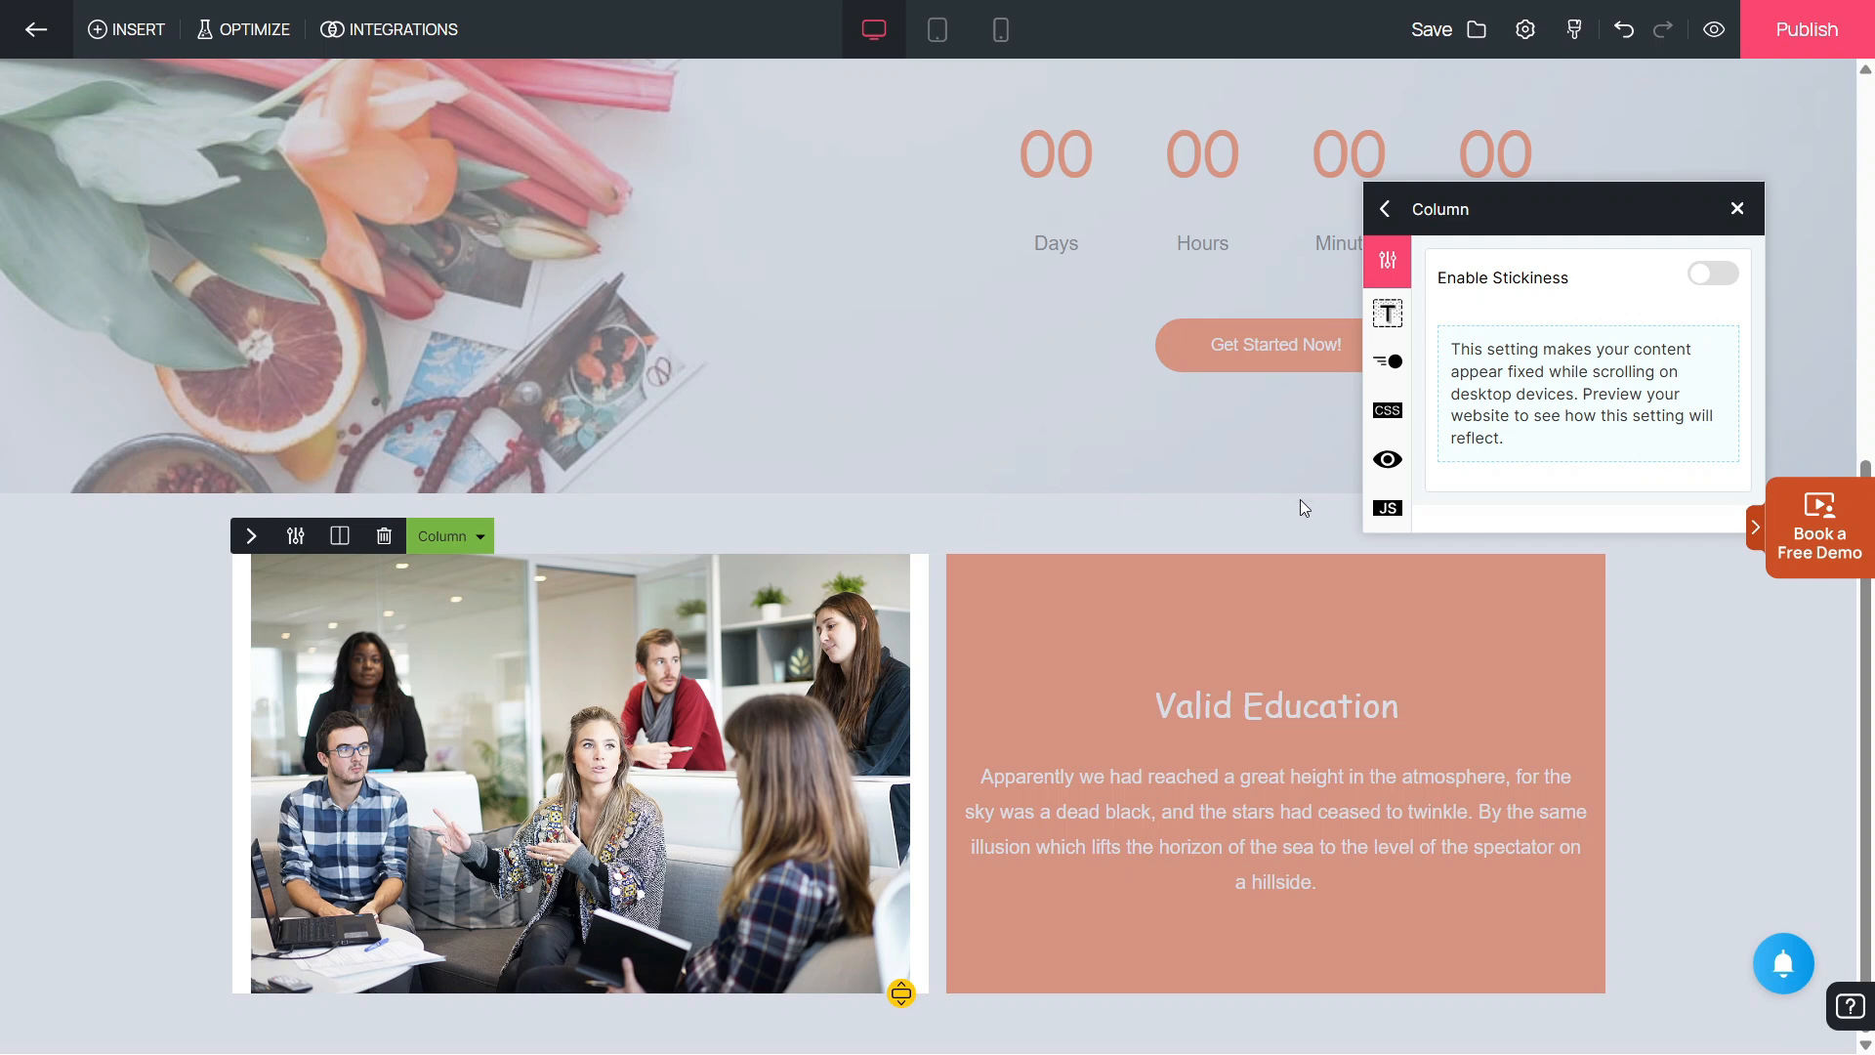
pyautogui.click(1391, 465)
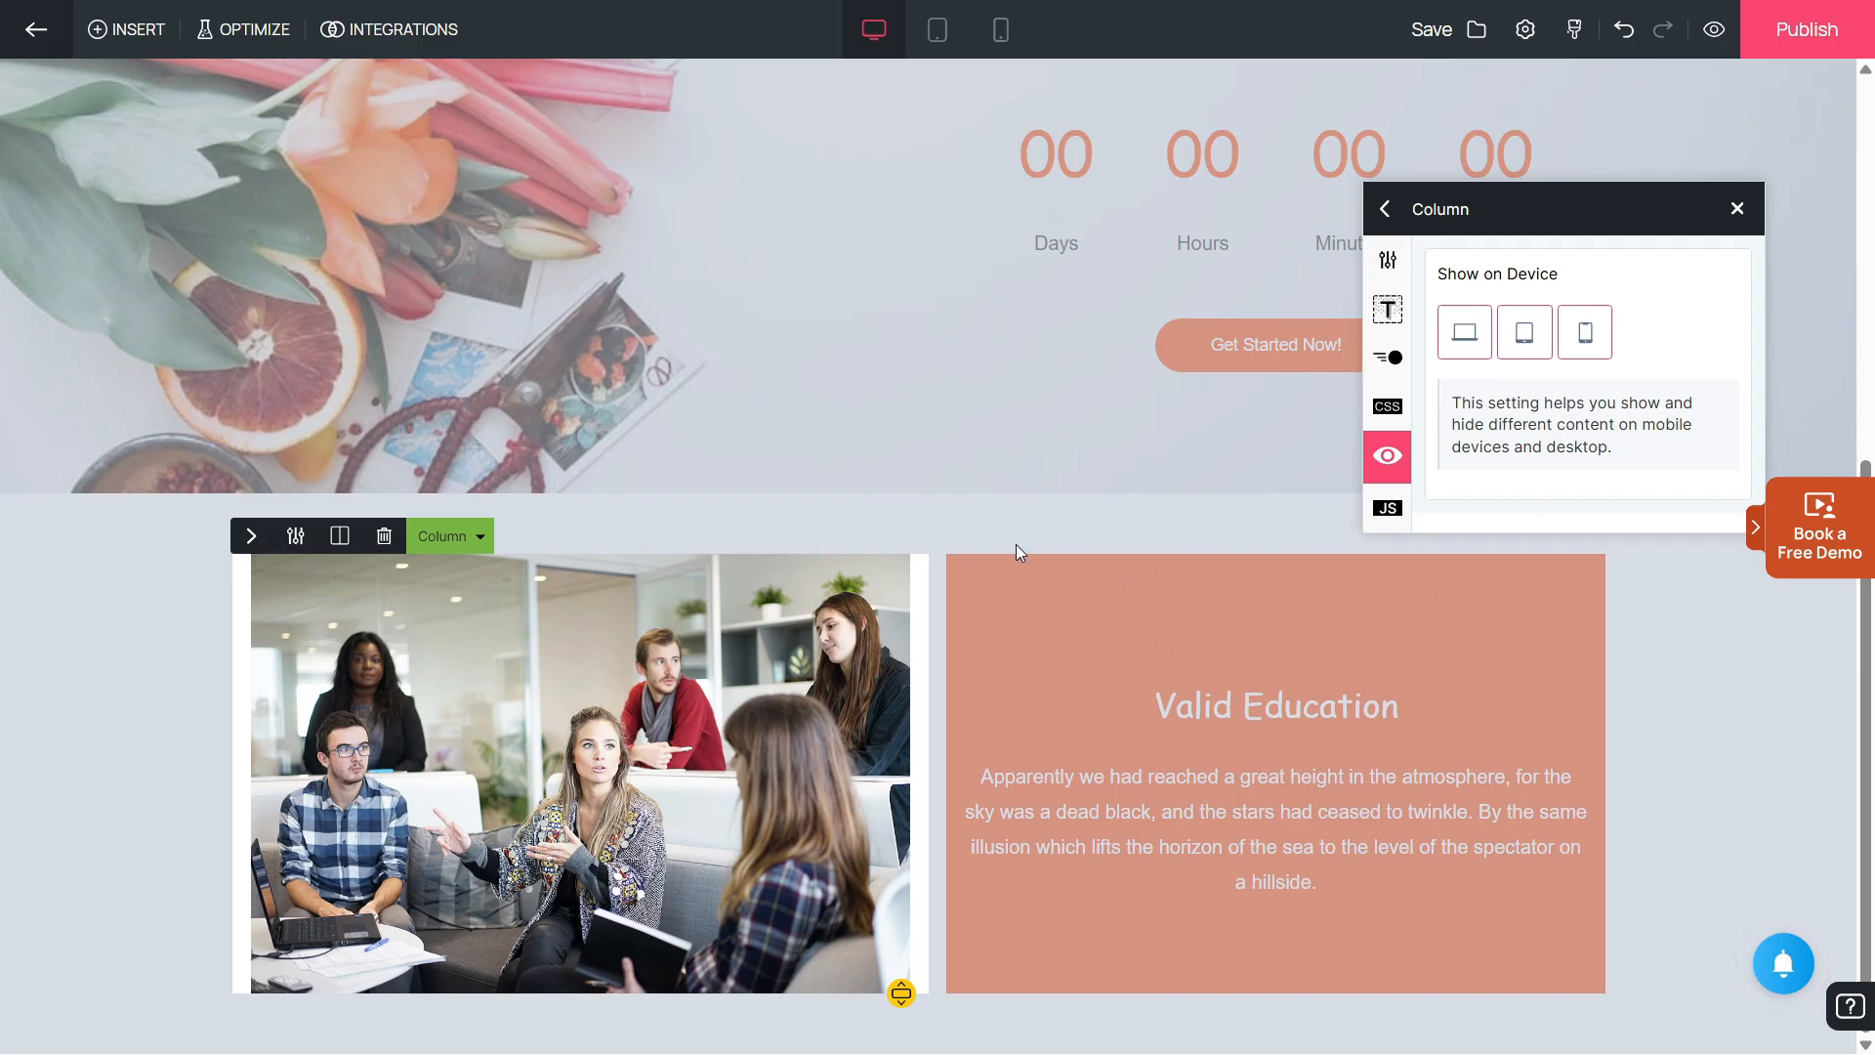
pyautogui.click(969, 516)
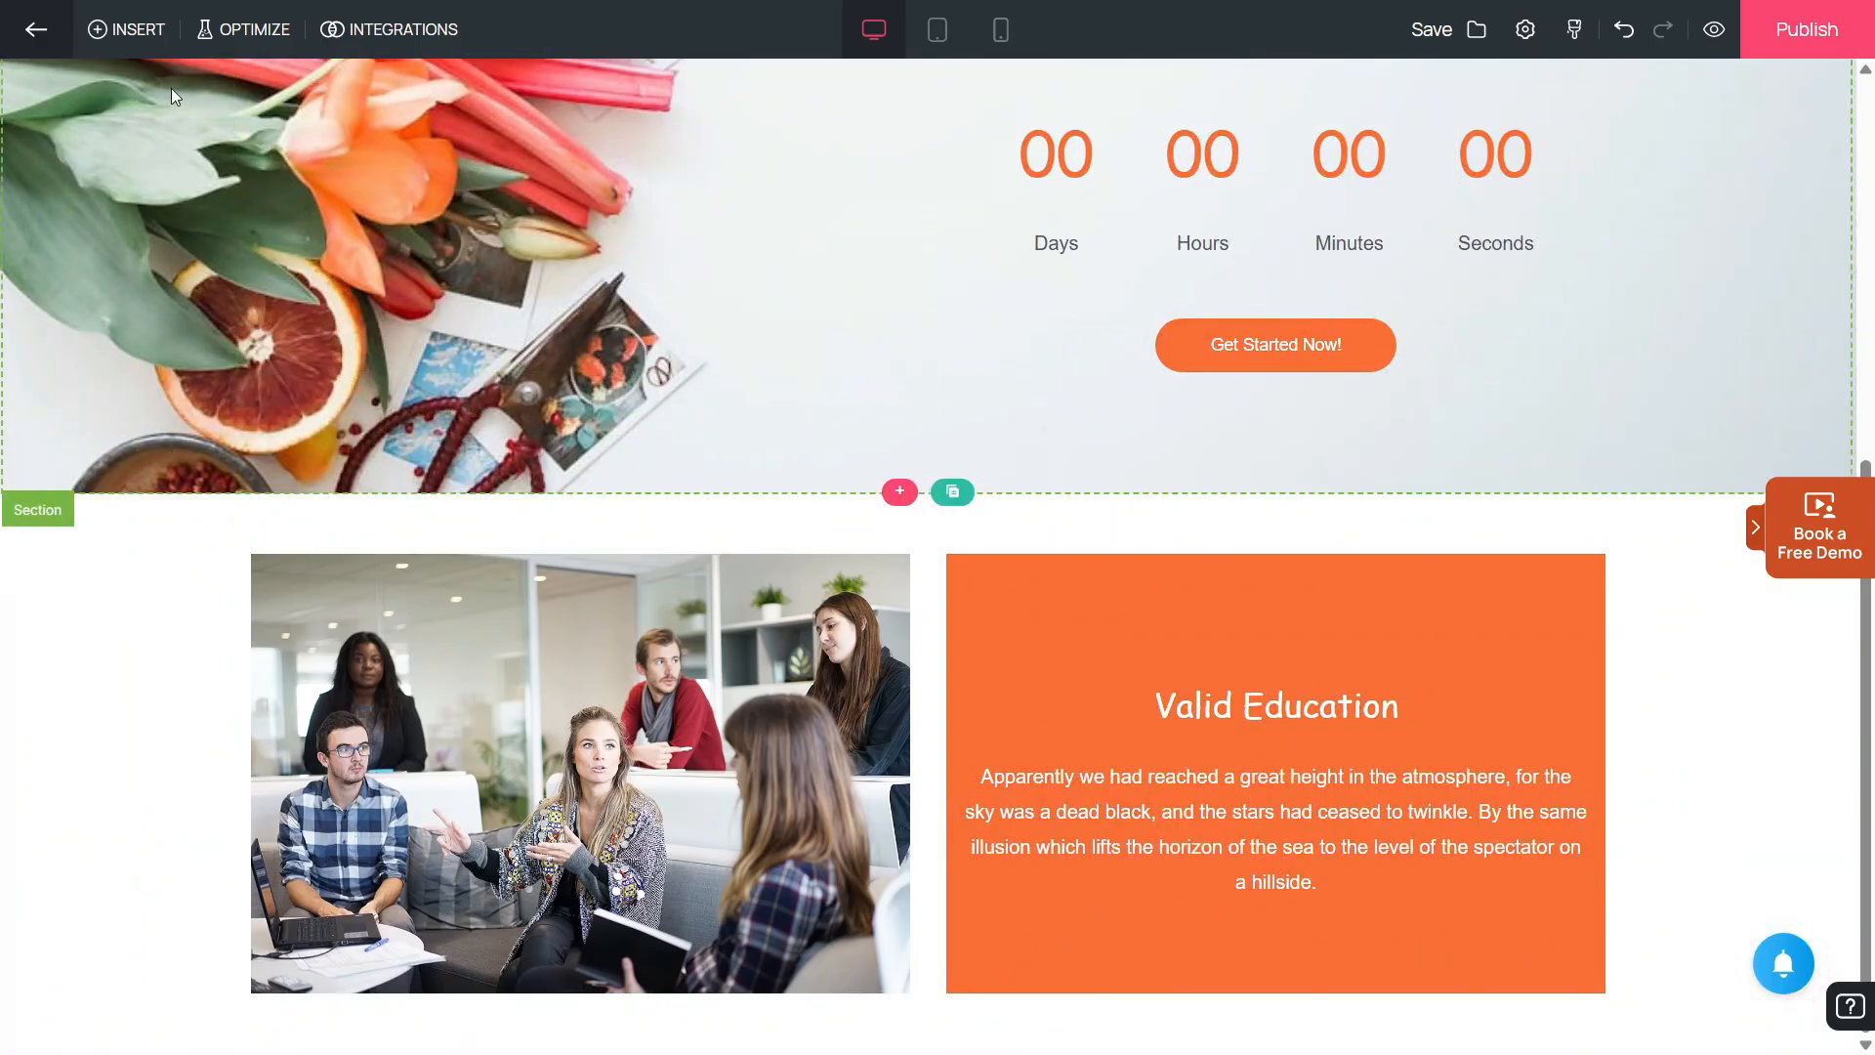
# Create a popup from the Exclusive Access template, named "zoho landing page"
pyautogui.click(137, 29)
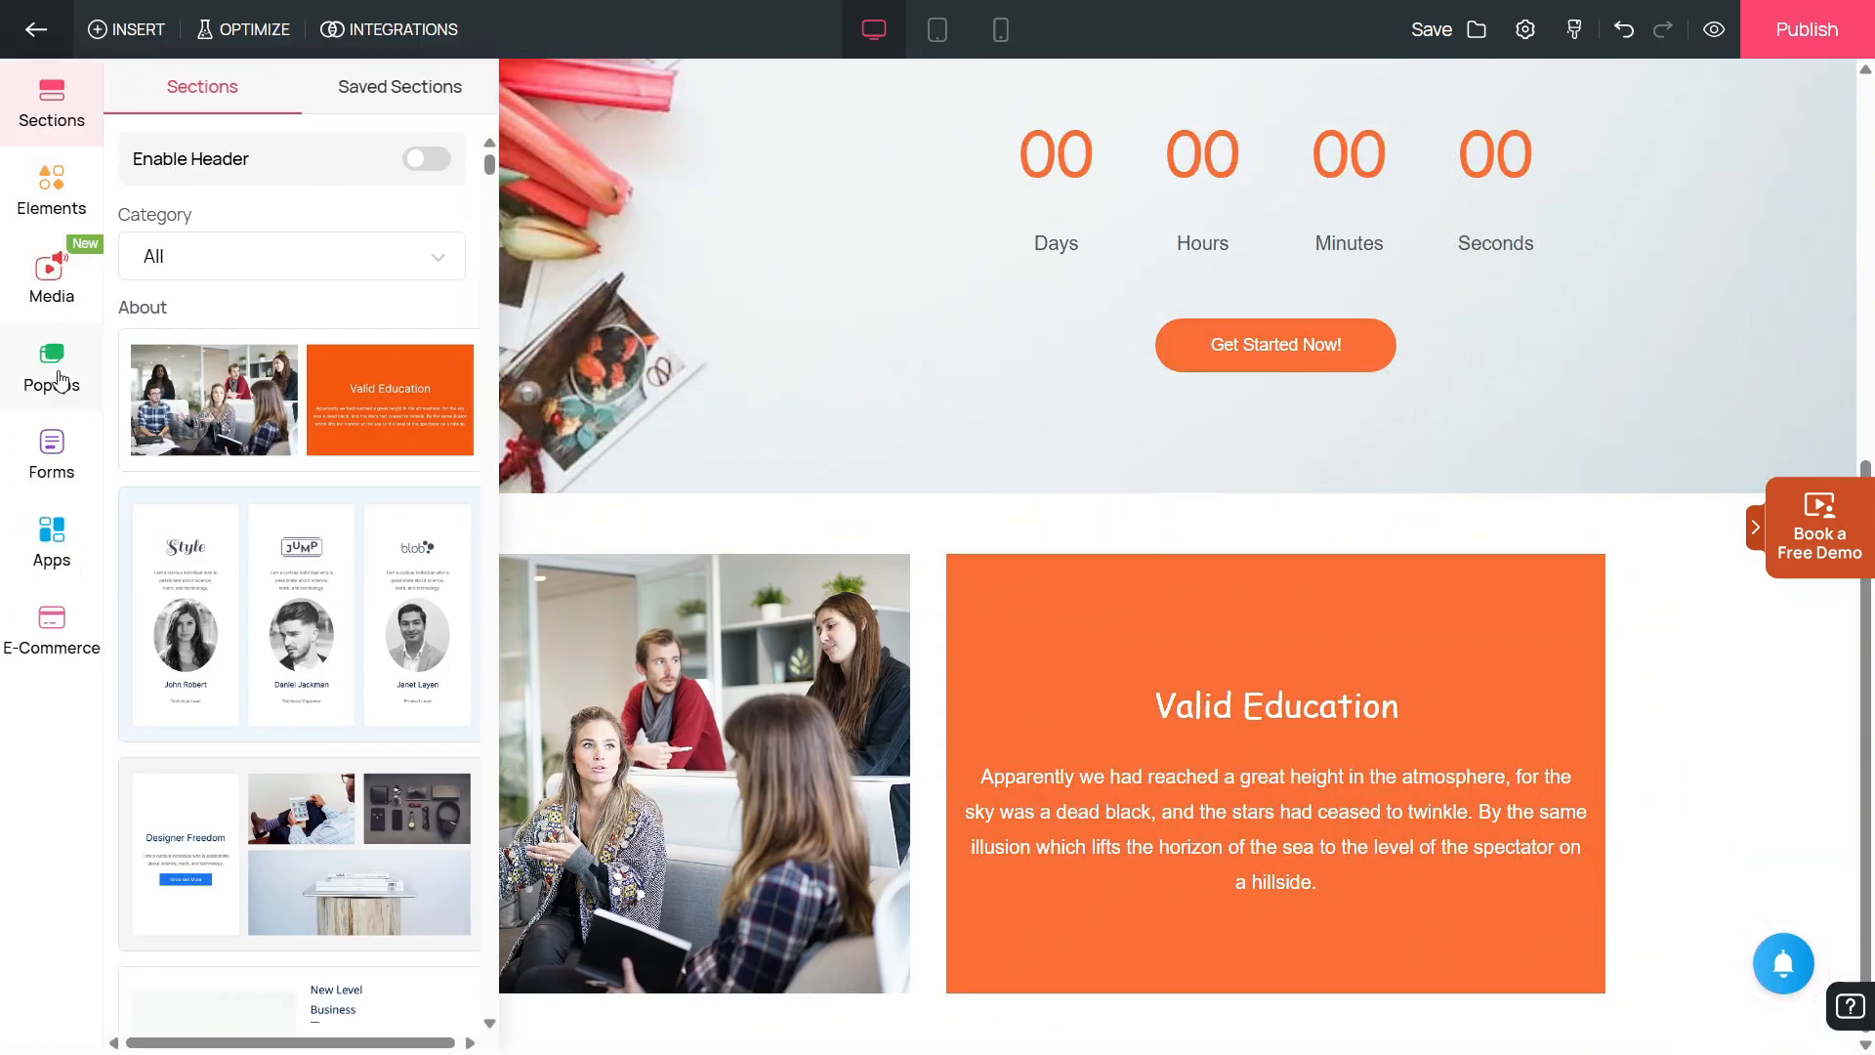
pyautogui.click(61, 379)
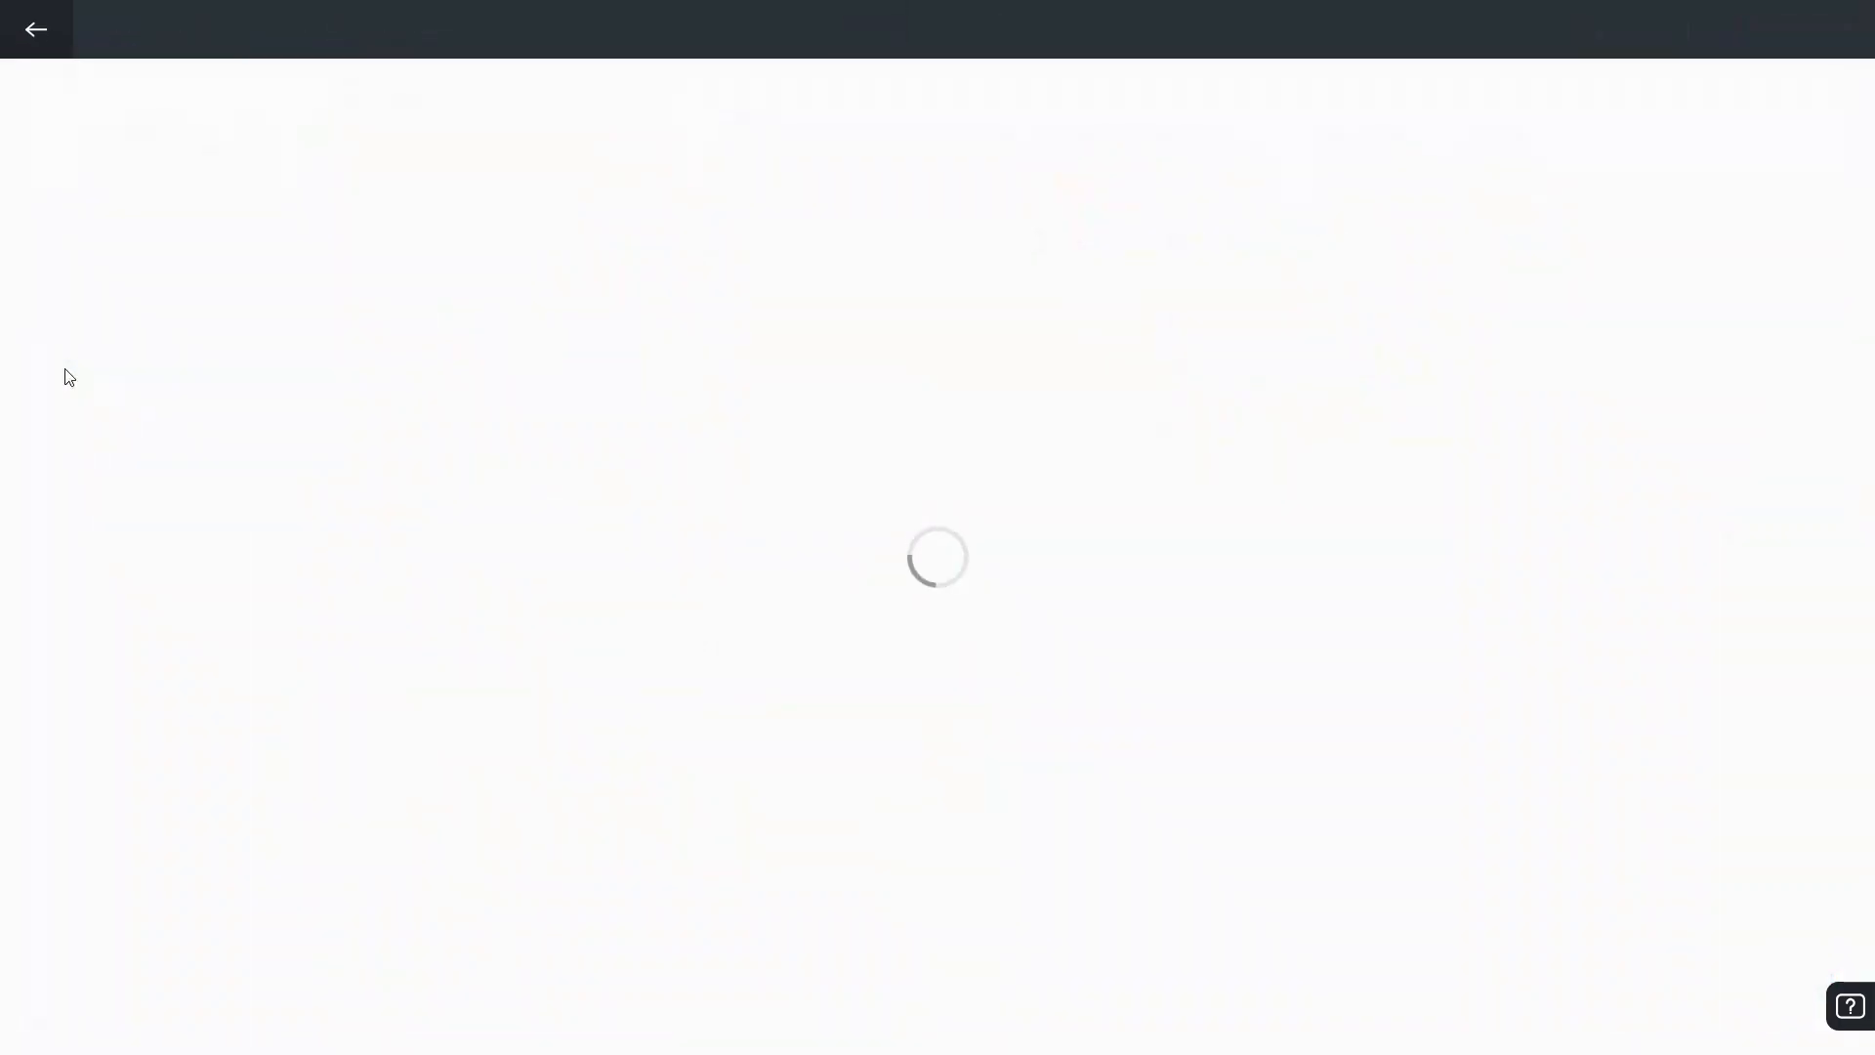
pyautogui.click(941, 719)
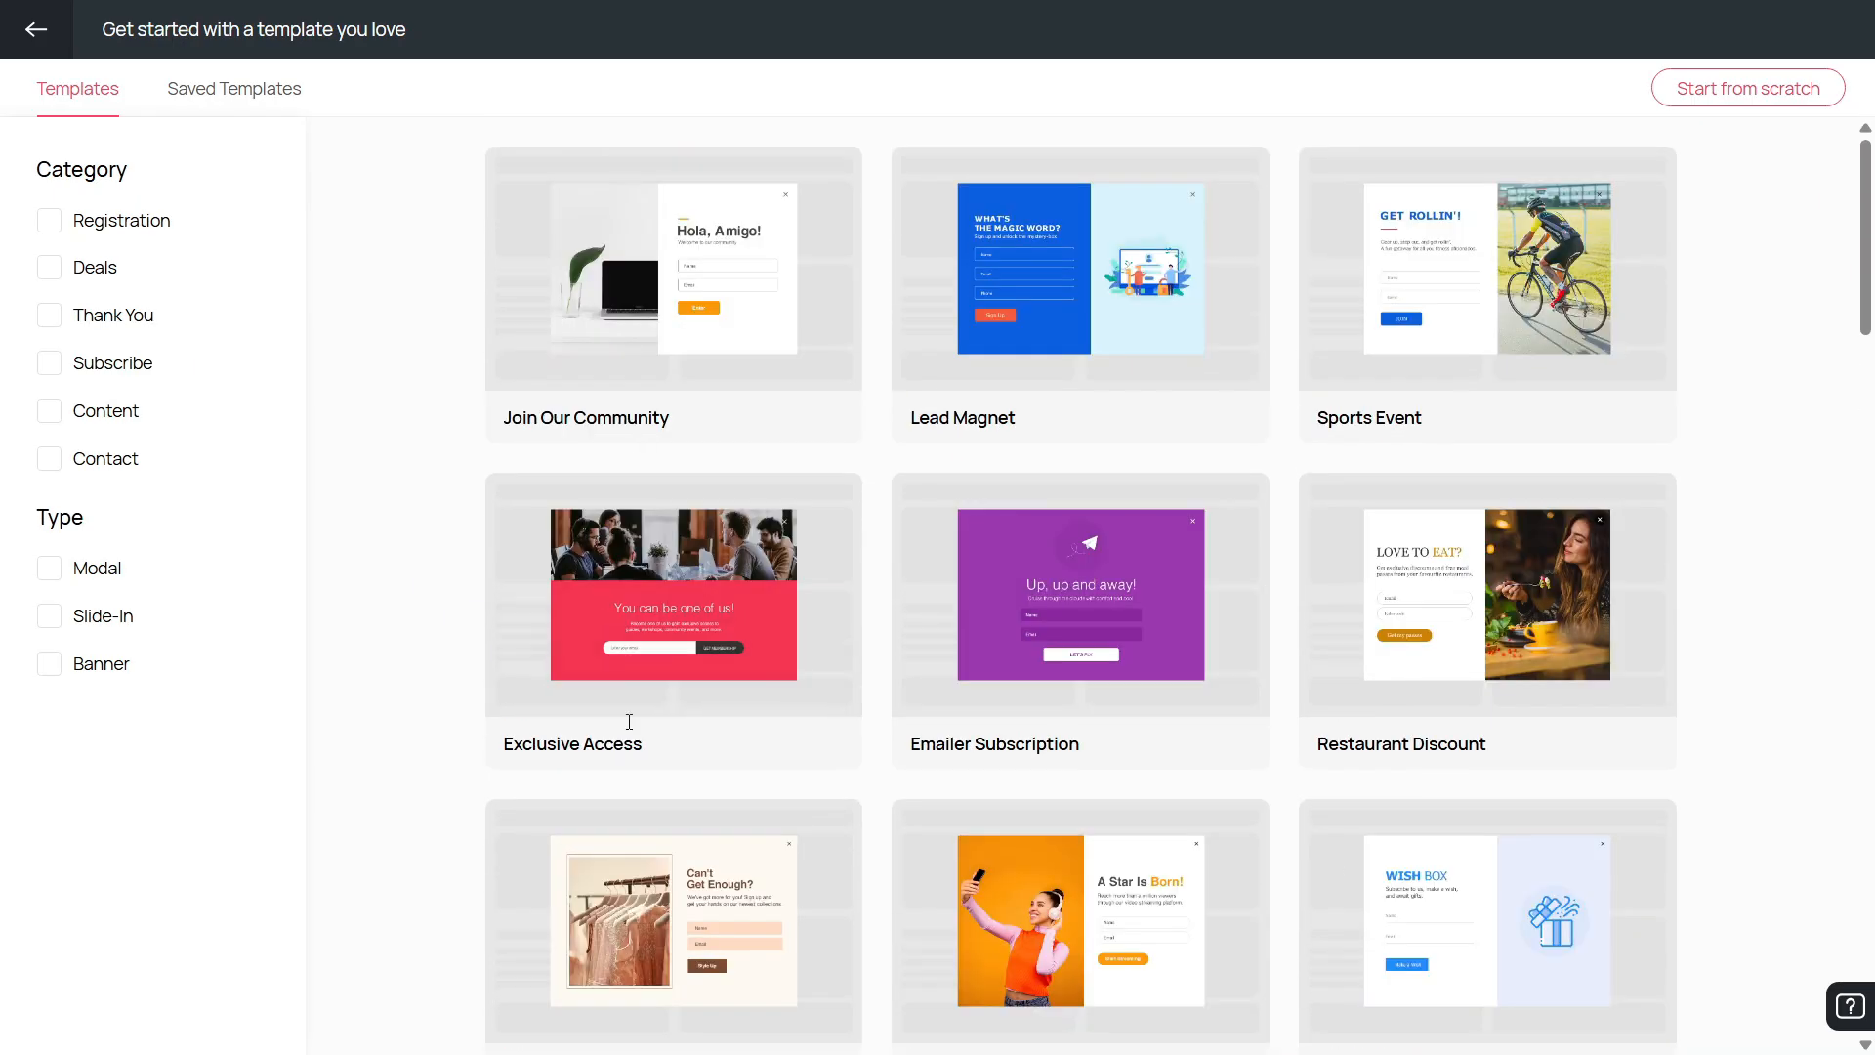
pyautogui.click(761, 664)
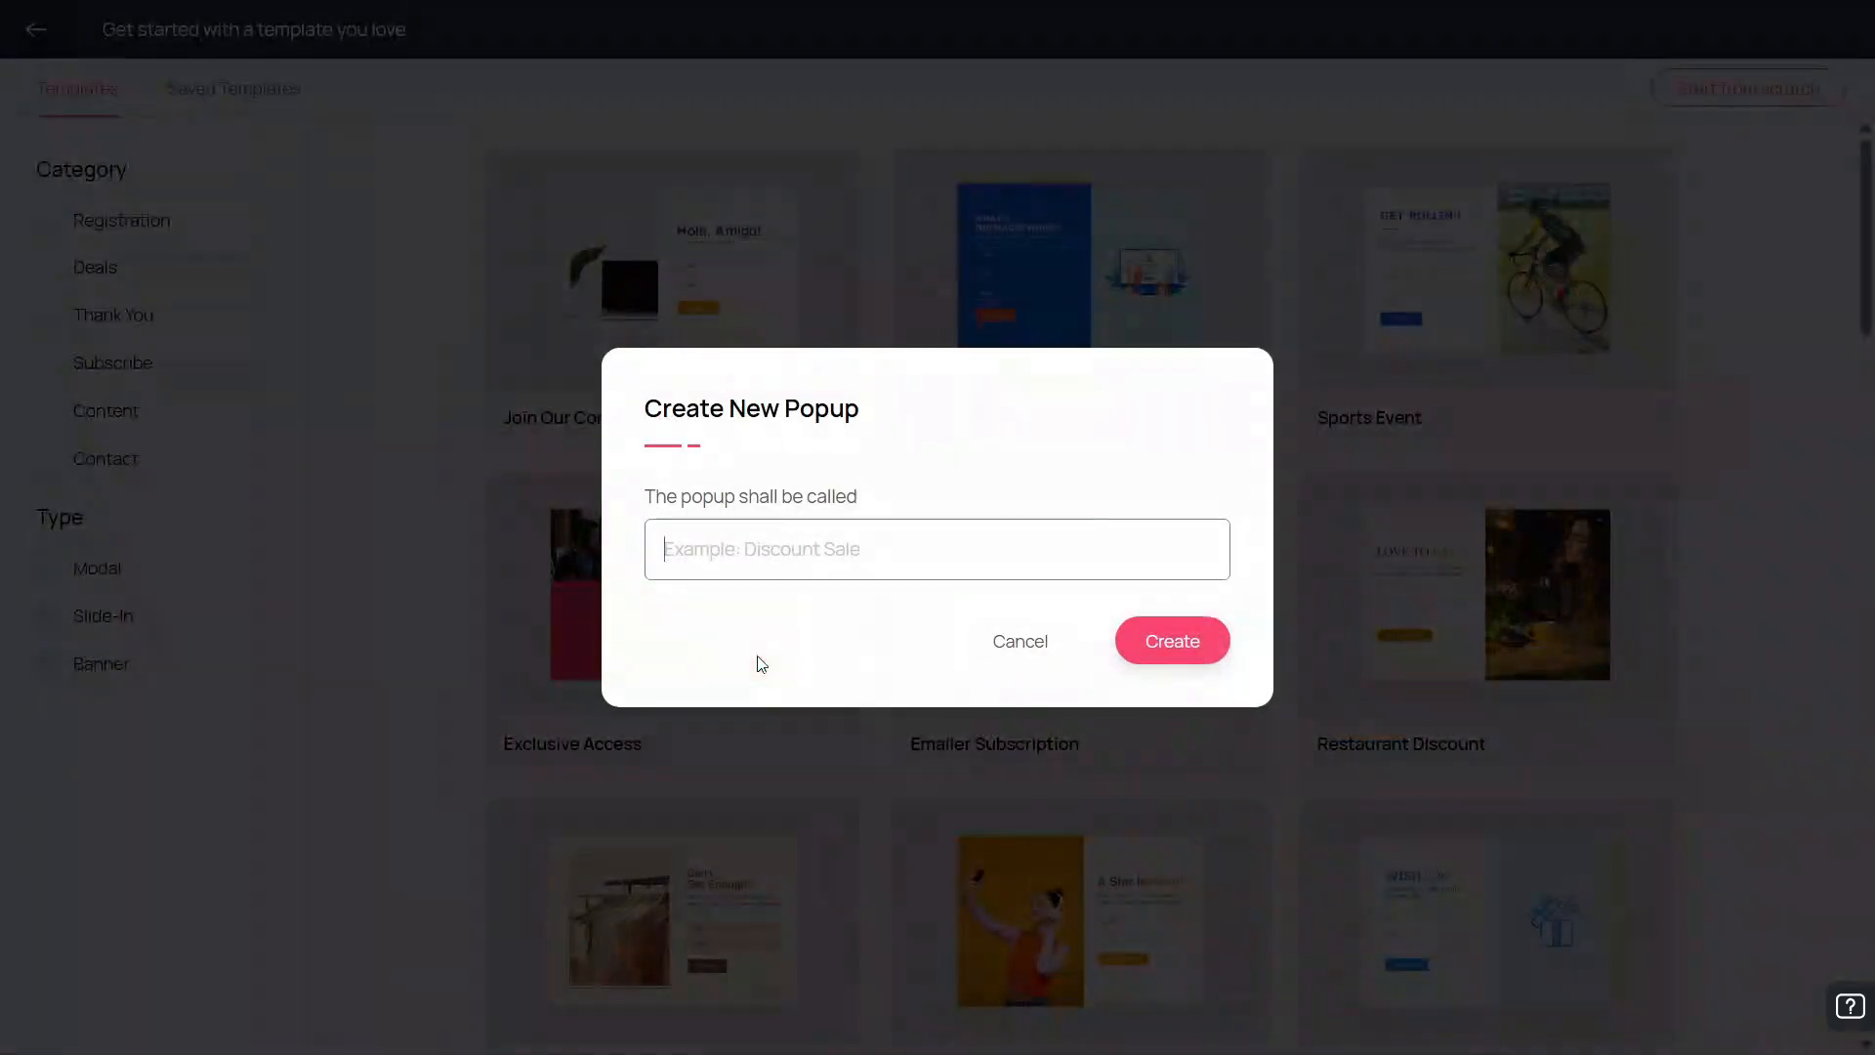
pyautogui.write('Zoho FSM Tutorial | Field Service Management Software Demo')
pyautogui.hotkey('ctrl', 'a')
pyautogui.press('BackSpace')
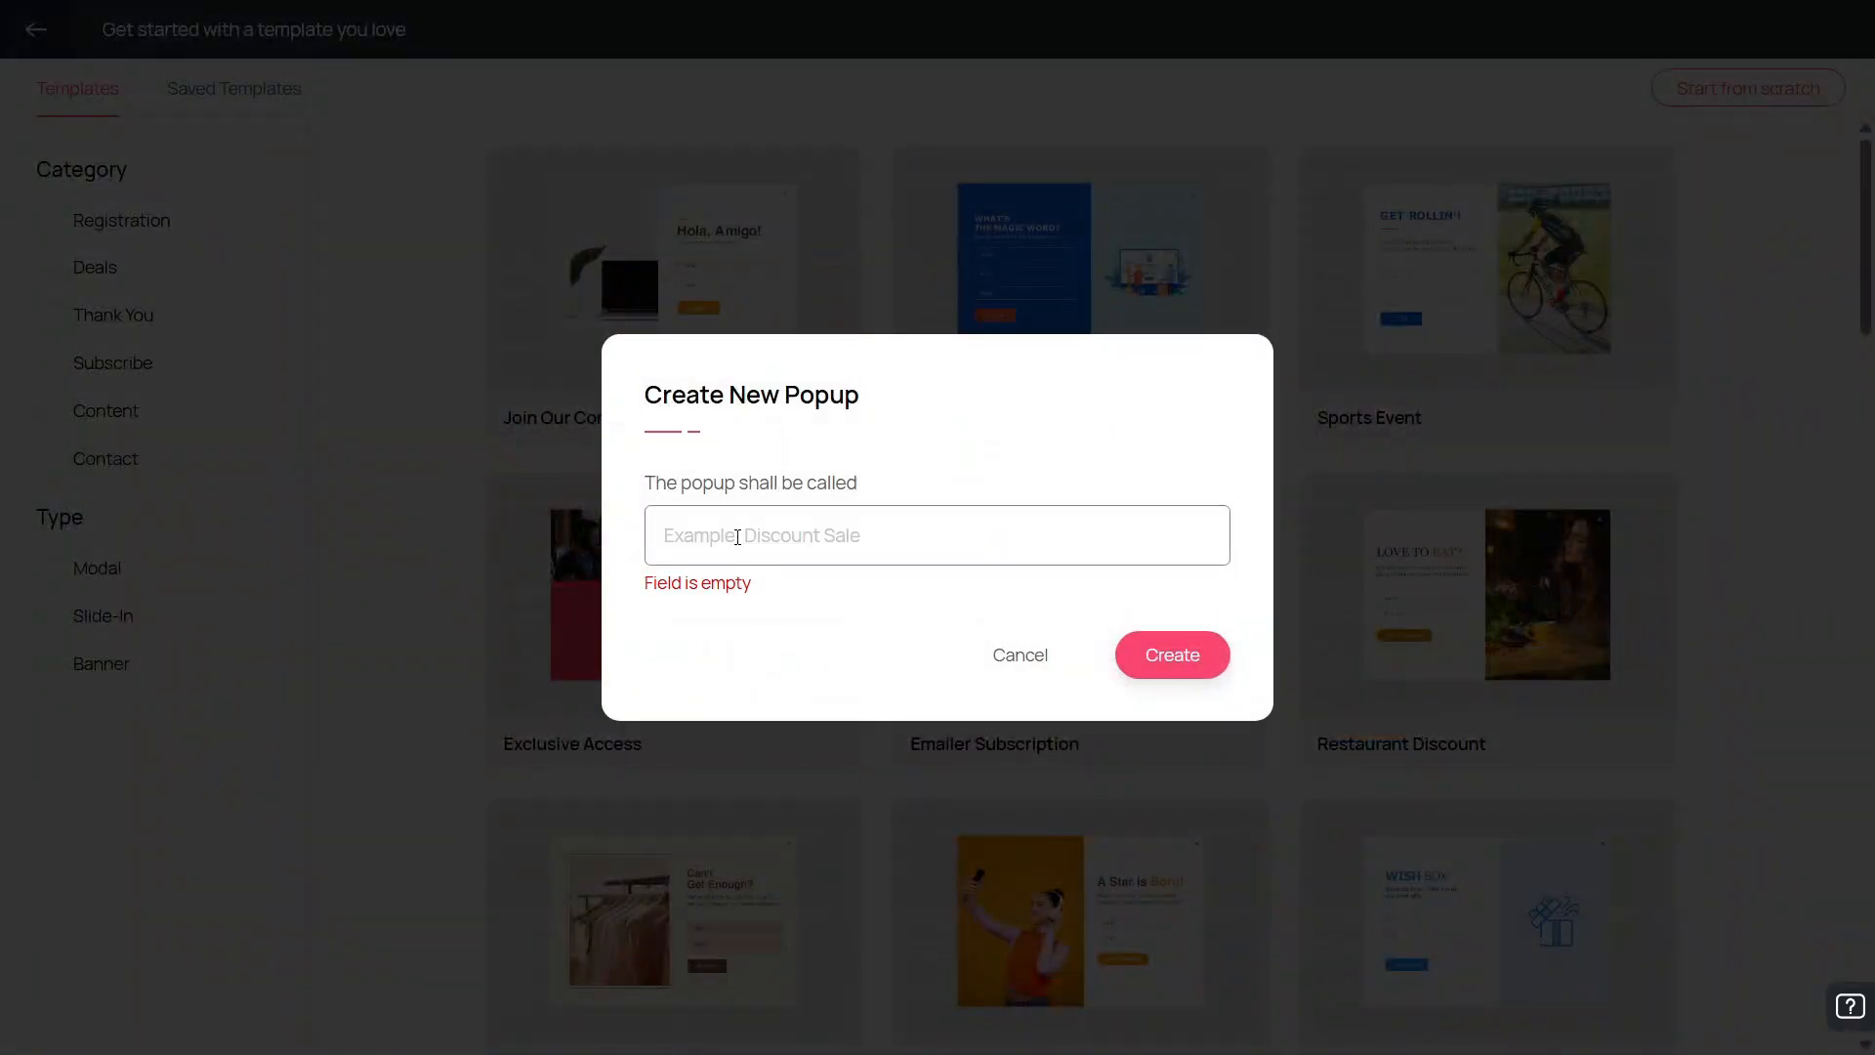
pyautogui.write('zoho landing page')
pyautogui.click(1189, 619)
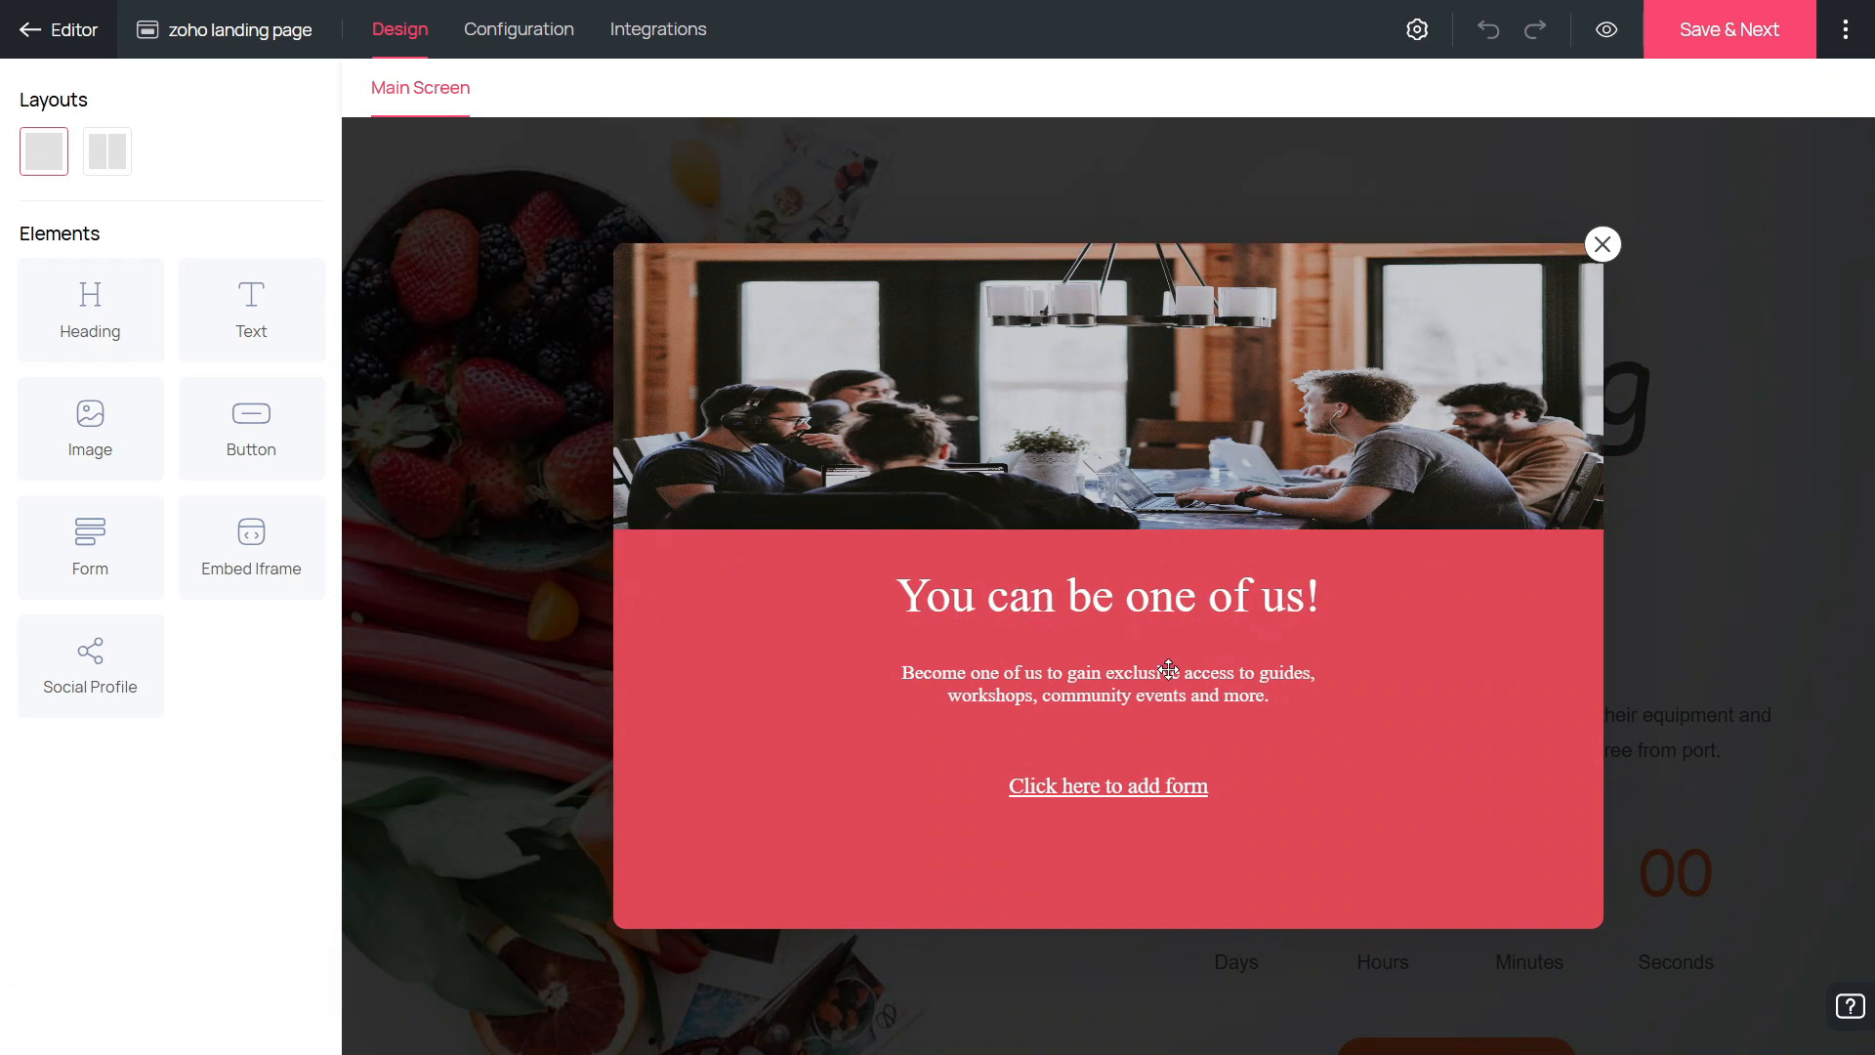
# View the editing options of the popup's heading, description text and team image
pyautogui.click(1022, 598)
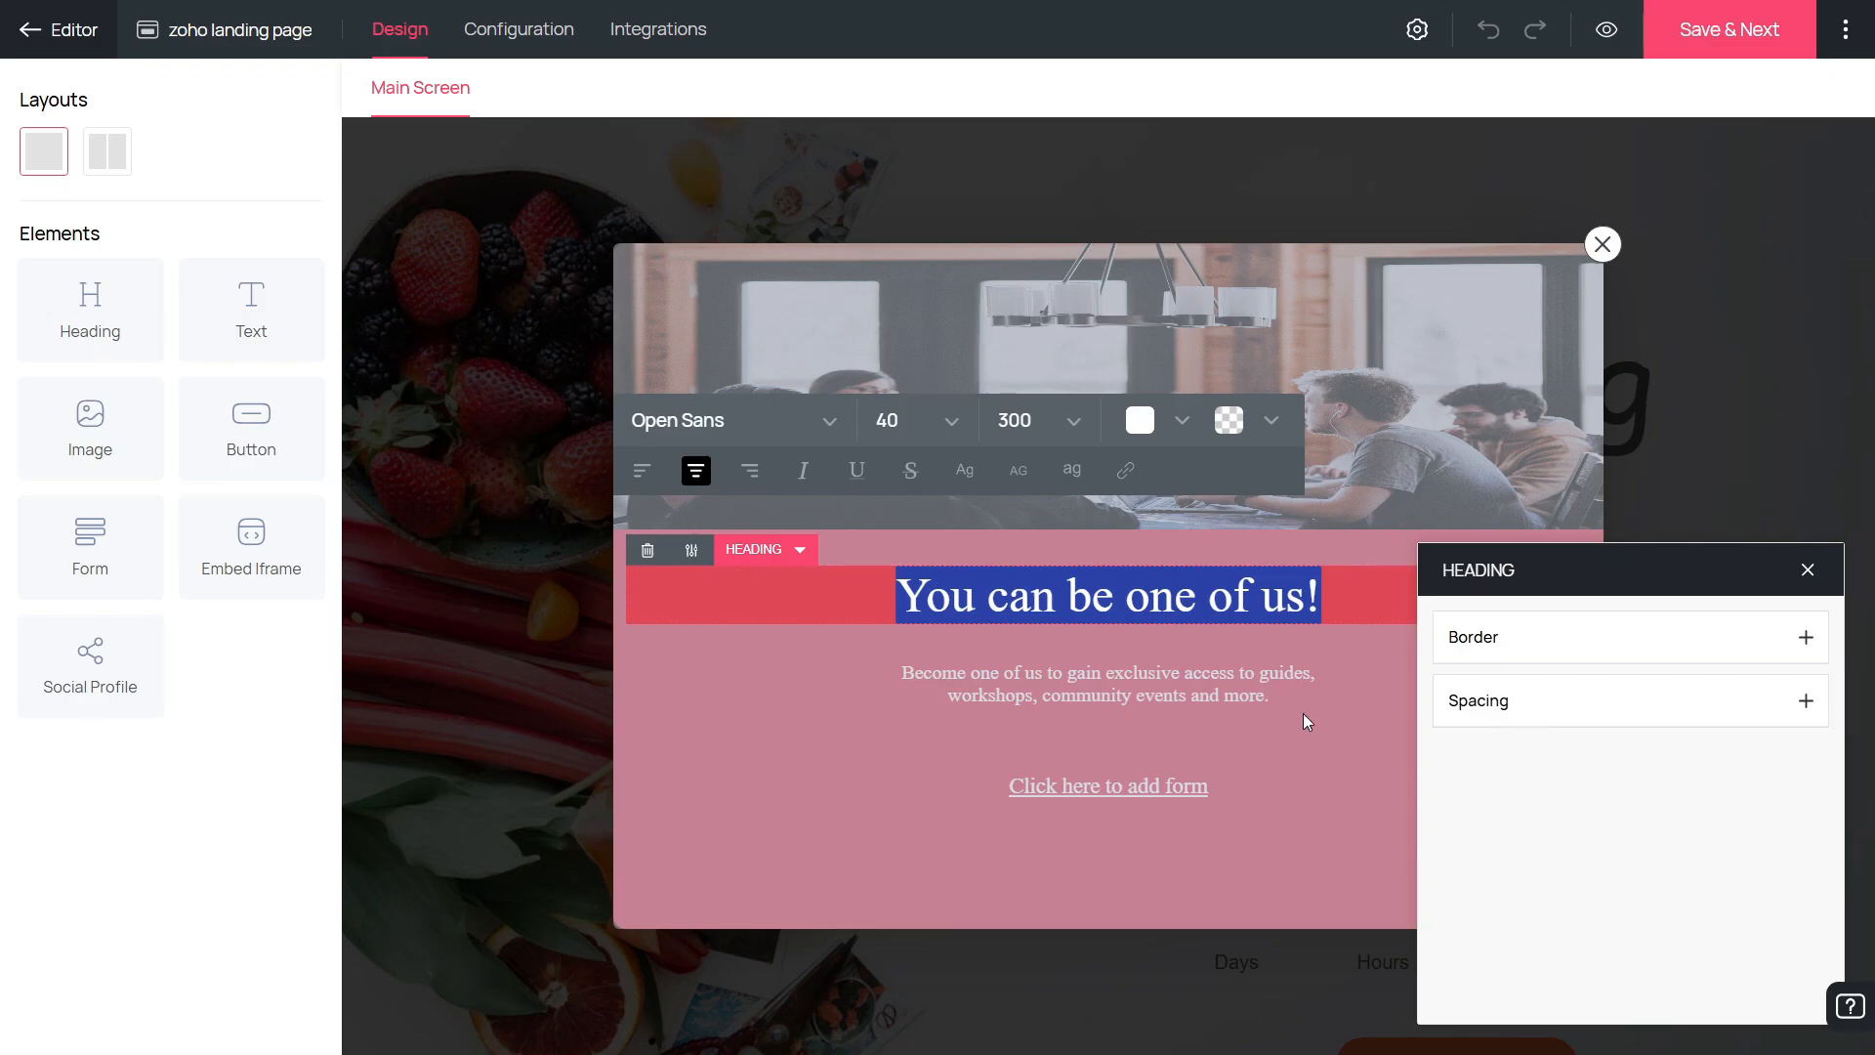
pyautogui.click(1243, 693)
pyautogui.click(1172, 429)
pyautogui.click(1159, 415)
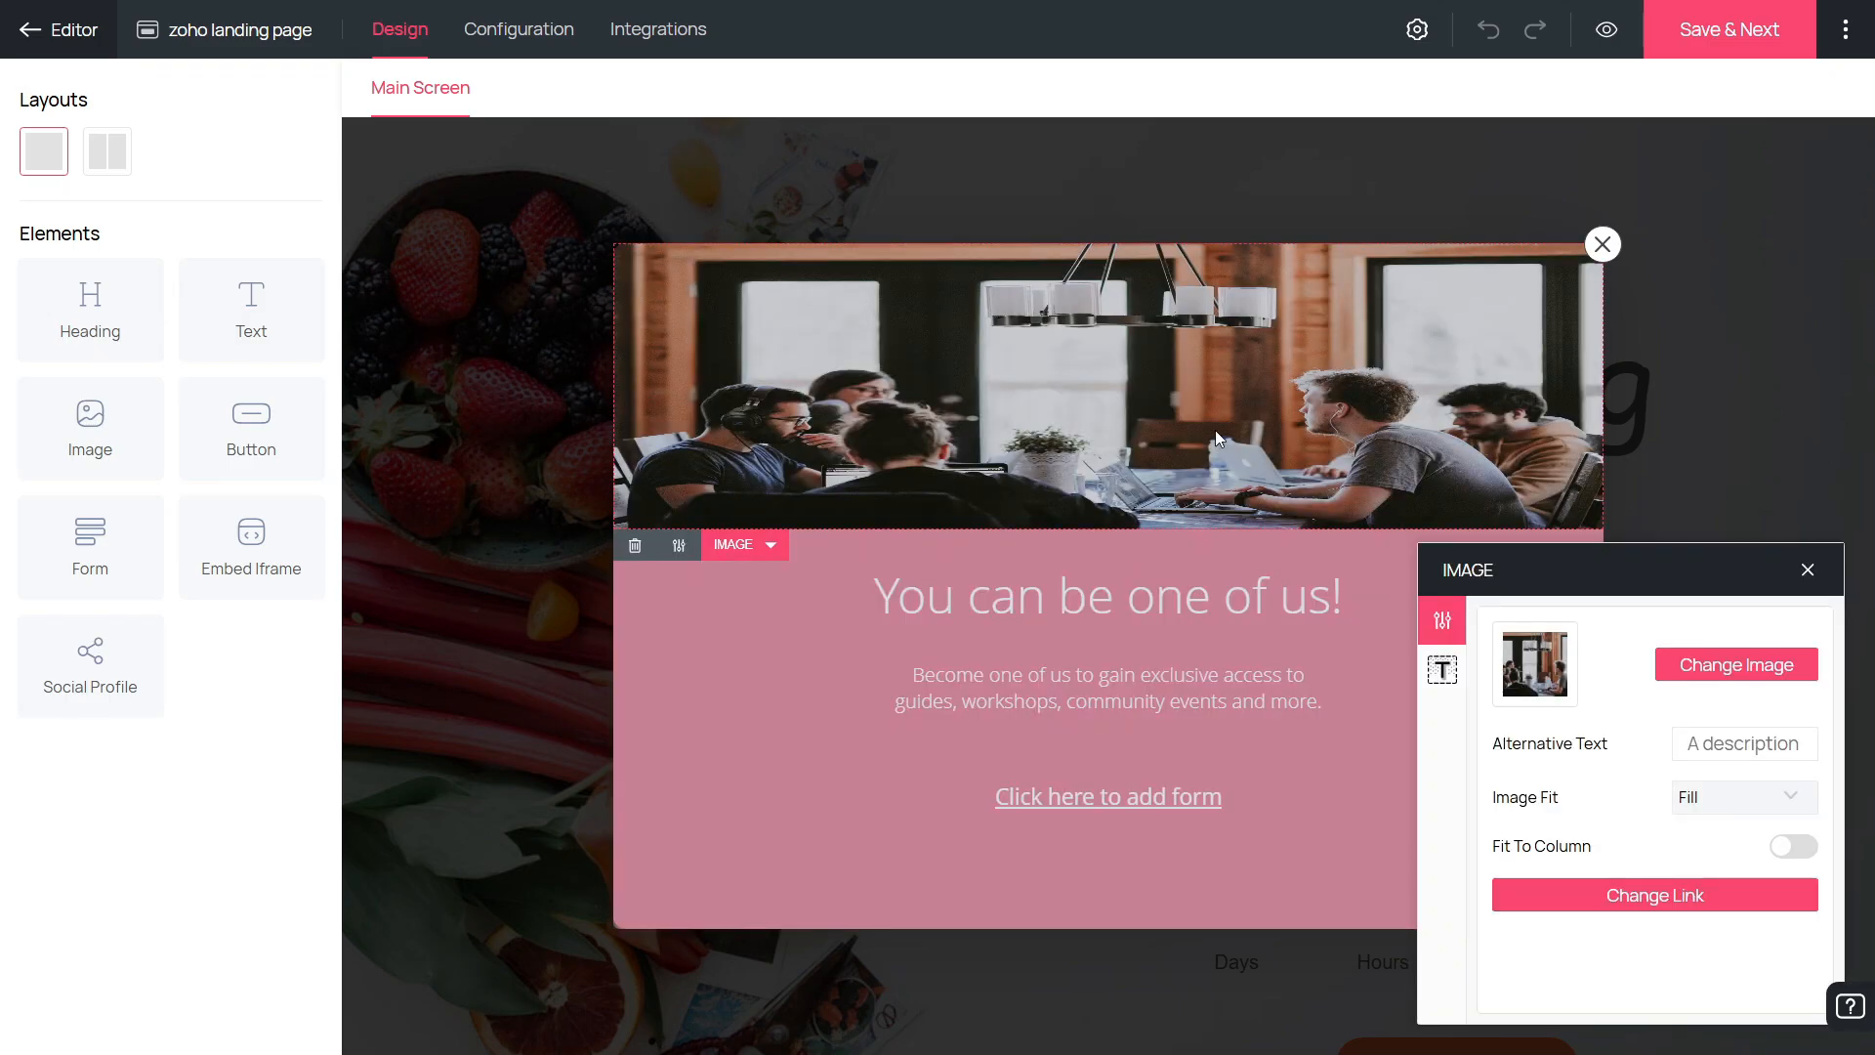
pyautogui.click(1352, 797)
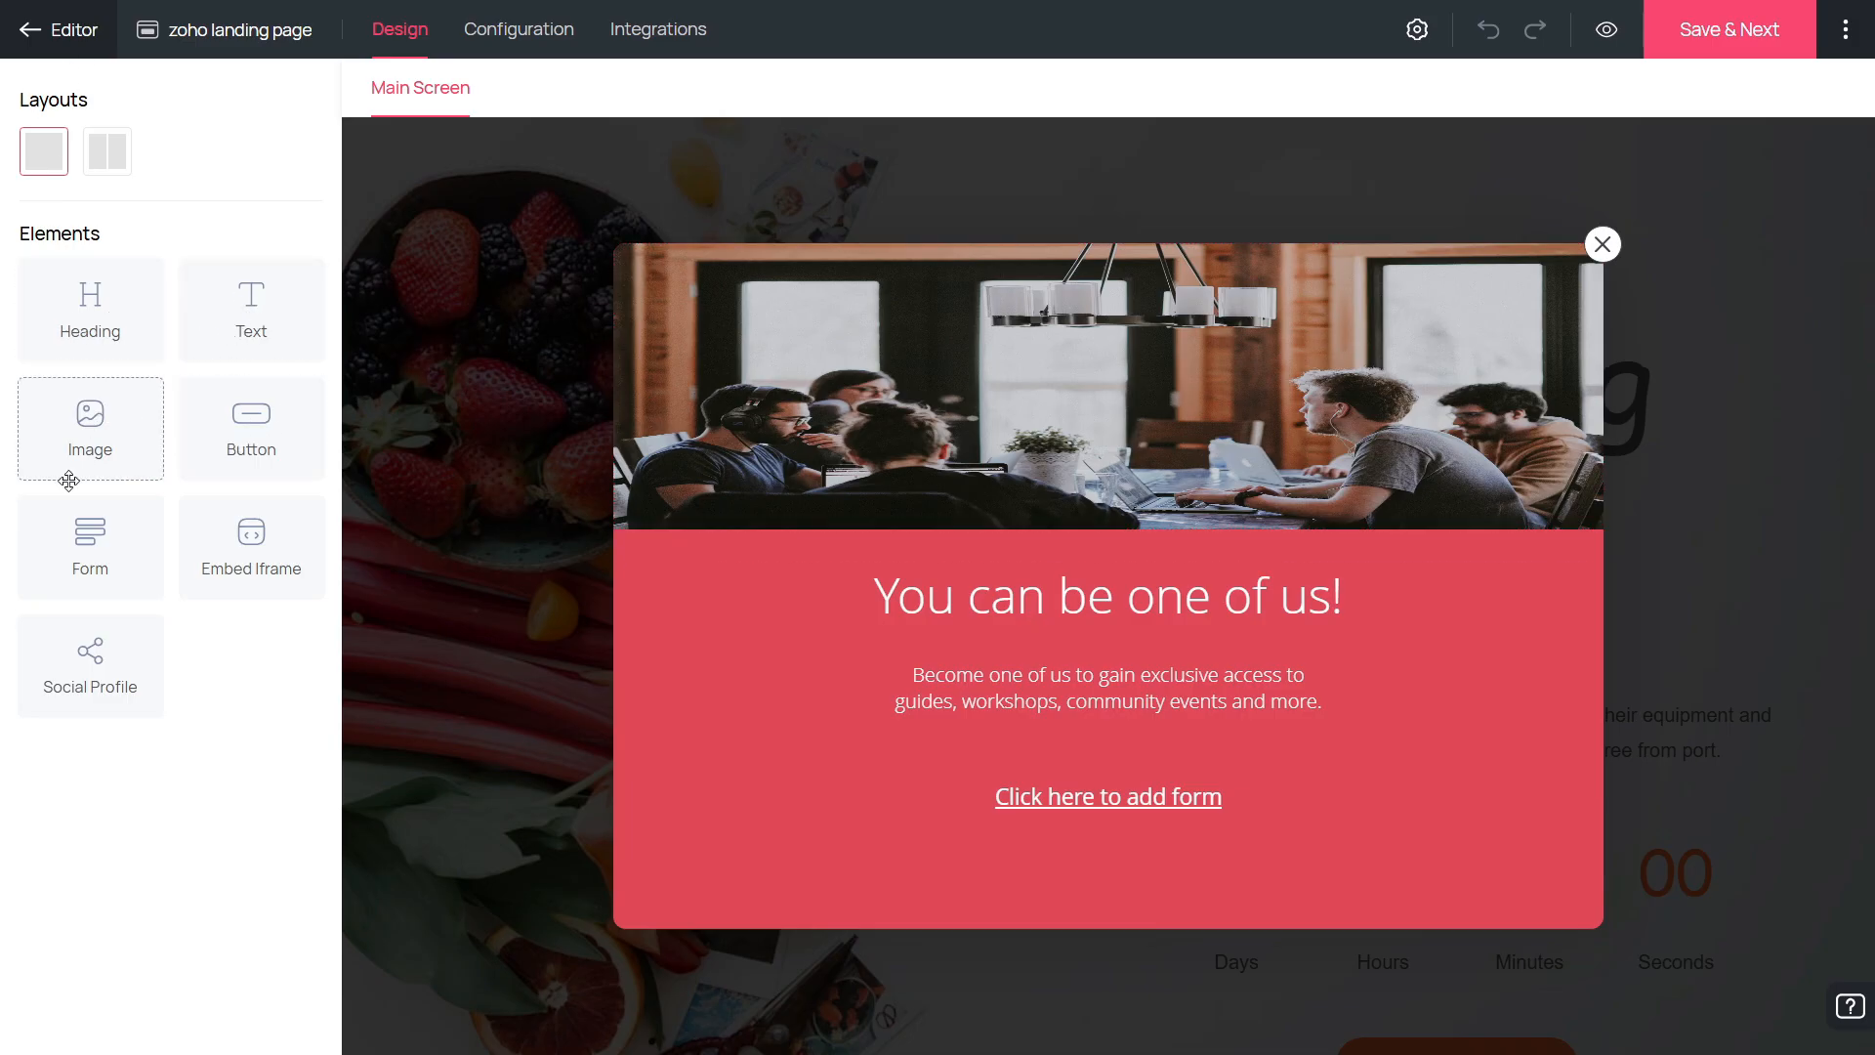
# Look at the Embed Iframe and Social Profile insertion options for the popup, cancelling each without inserting anything
pyautogui.moveTo(246, 557); pyautogui.dragTo(996, 746)
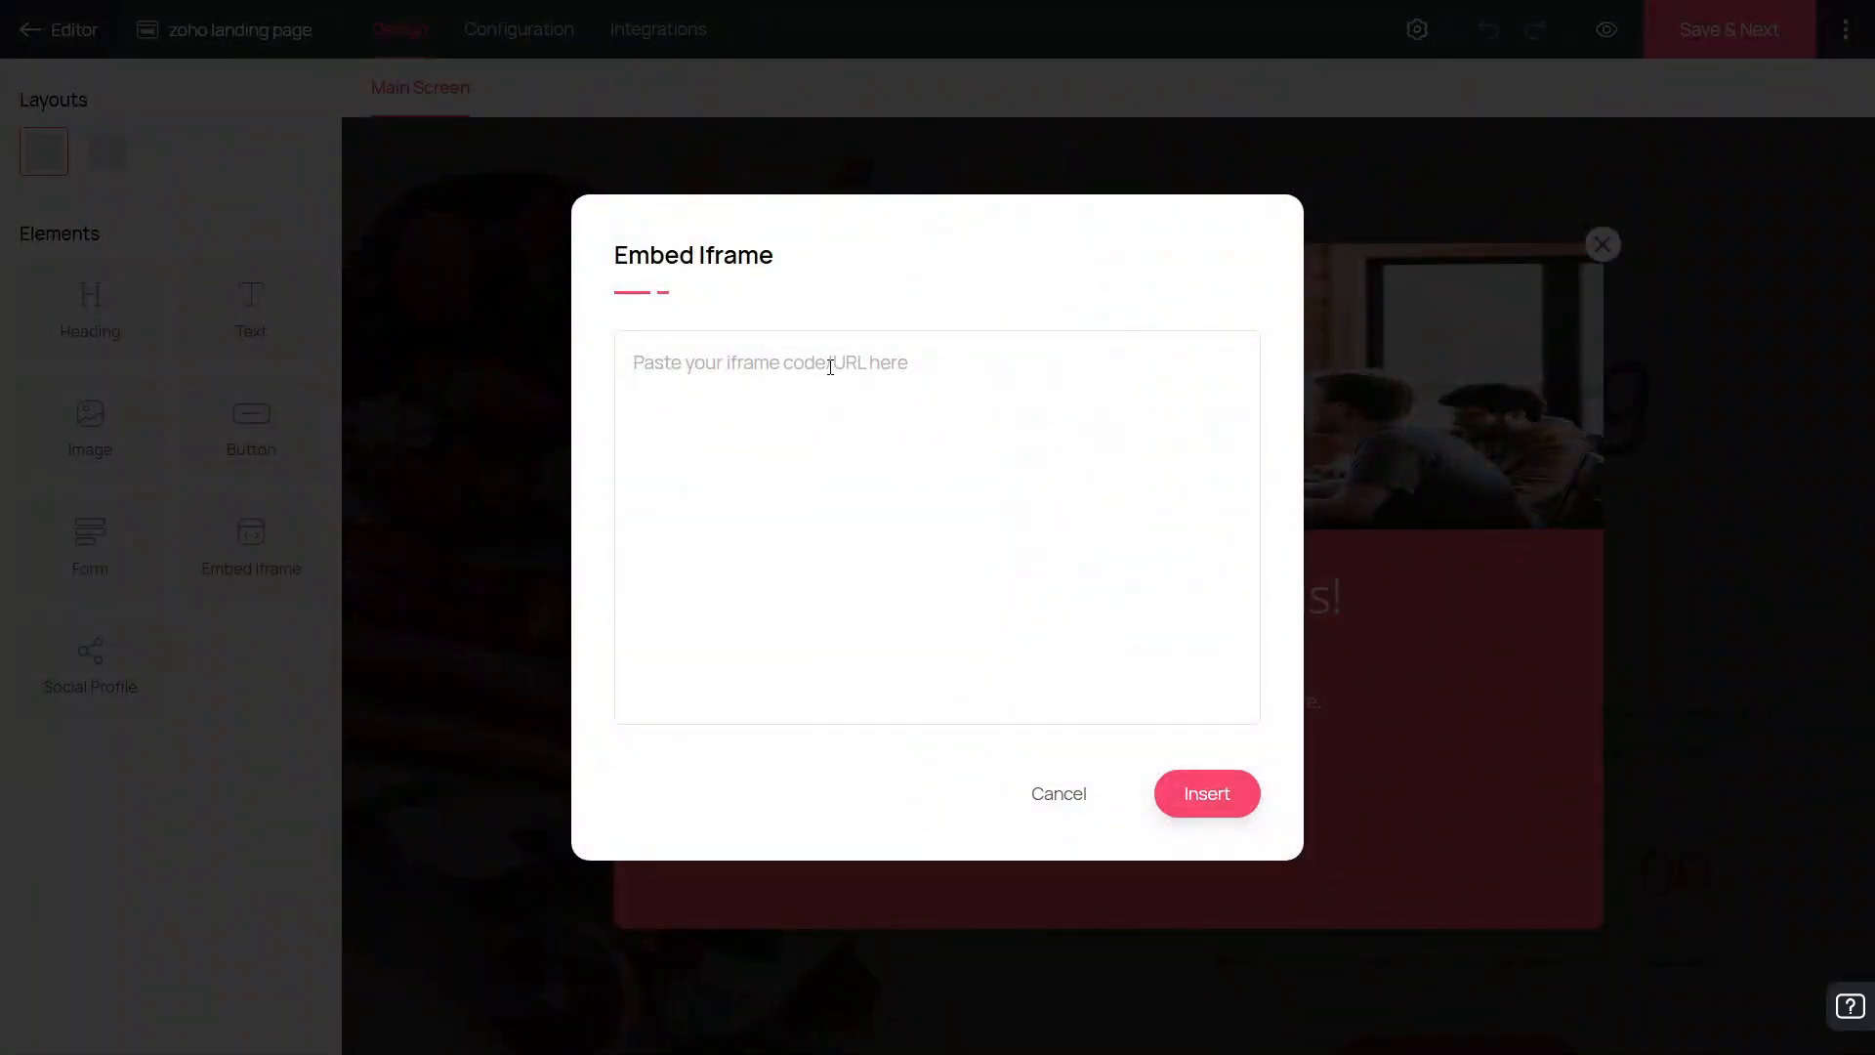
pyautogui.moveTo(619, 262); pyautogui.dragTo(846, 264)
pyautogui.click(751, 395)
pyautogui.click(1071, 790)
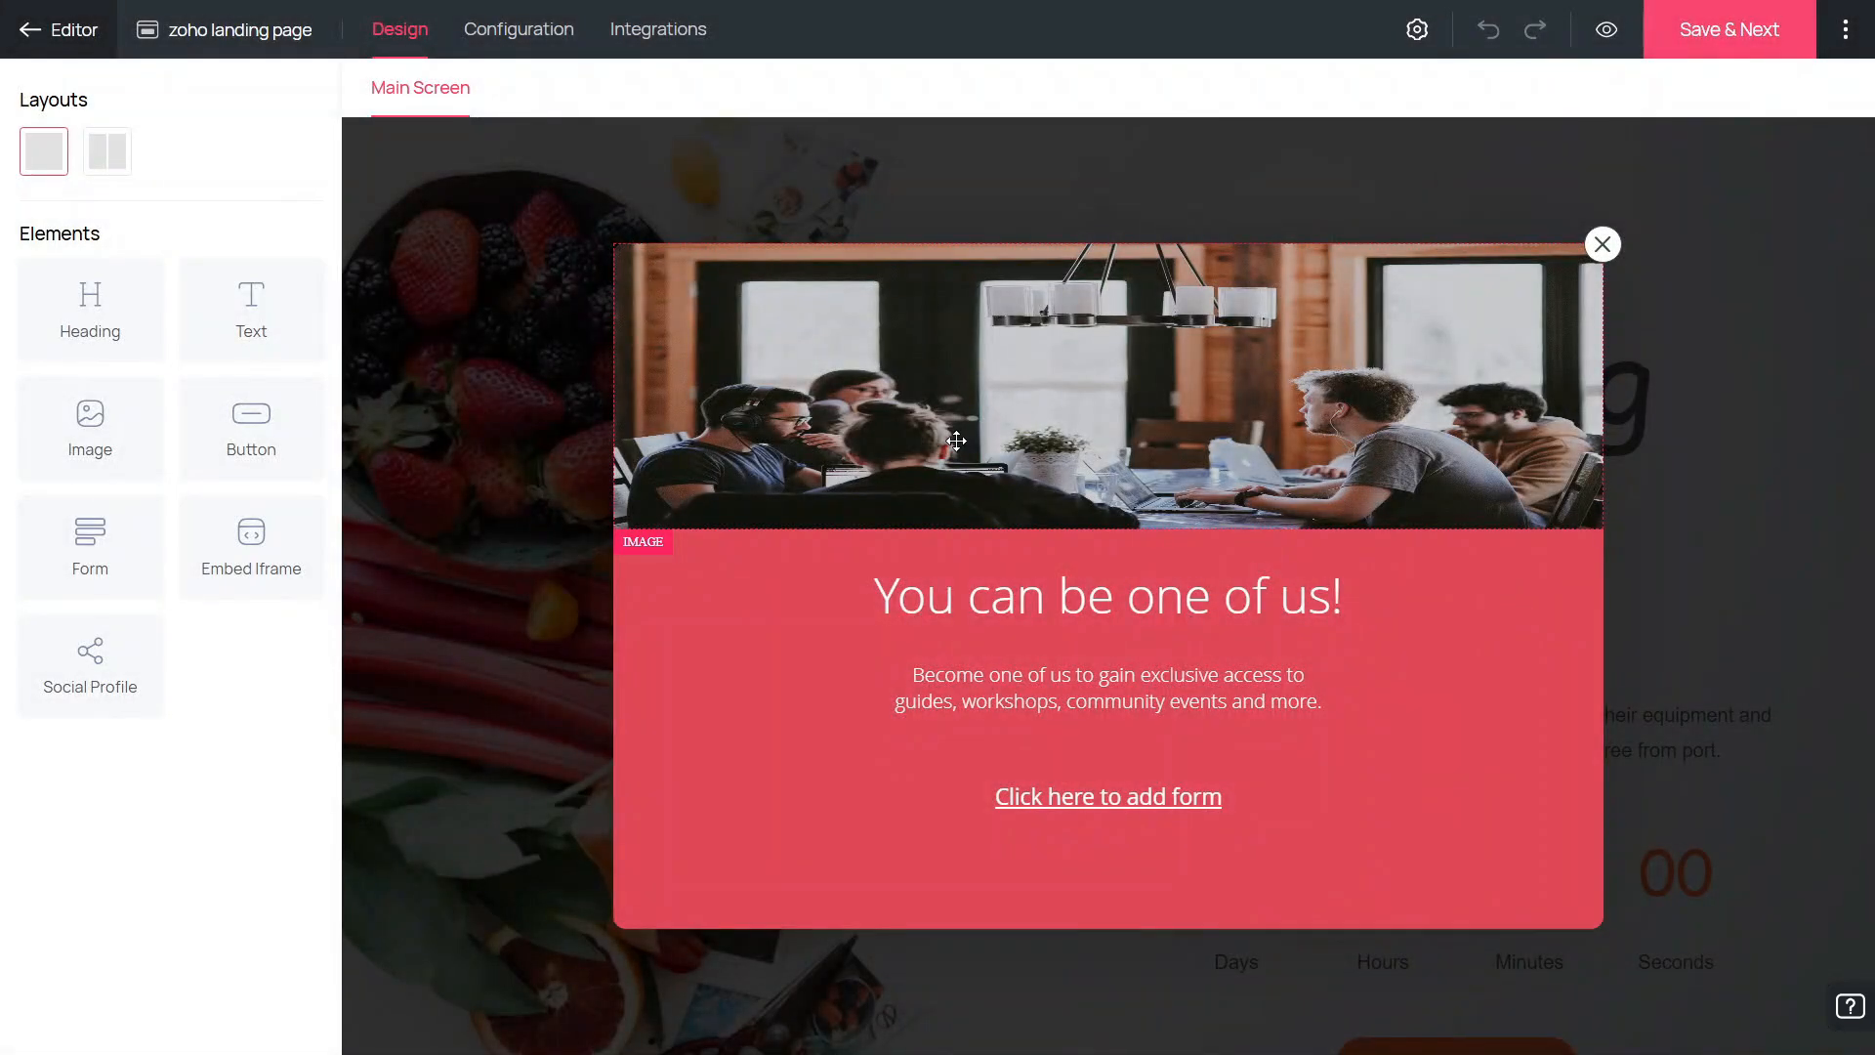
pyautogui.click(78, 660)
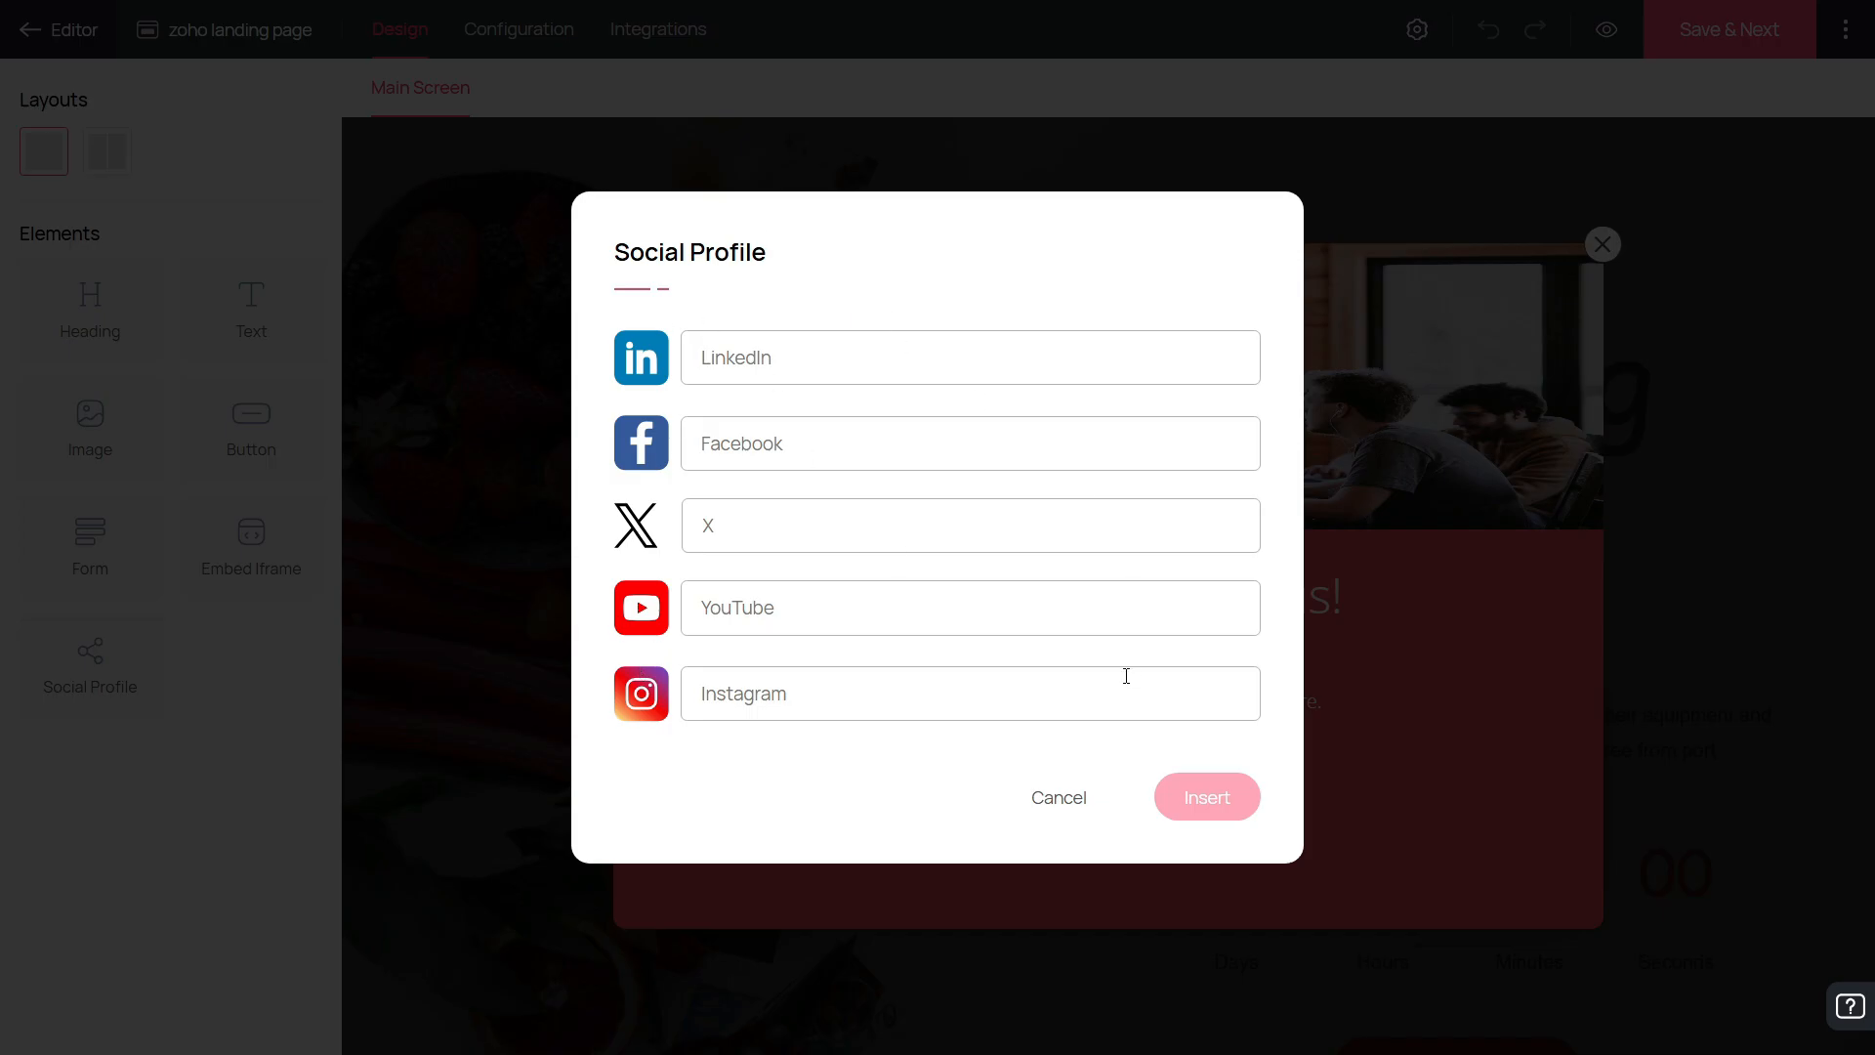
pyautogui.click(1058, 798)
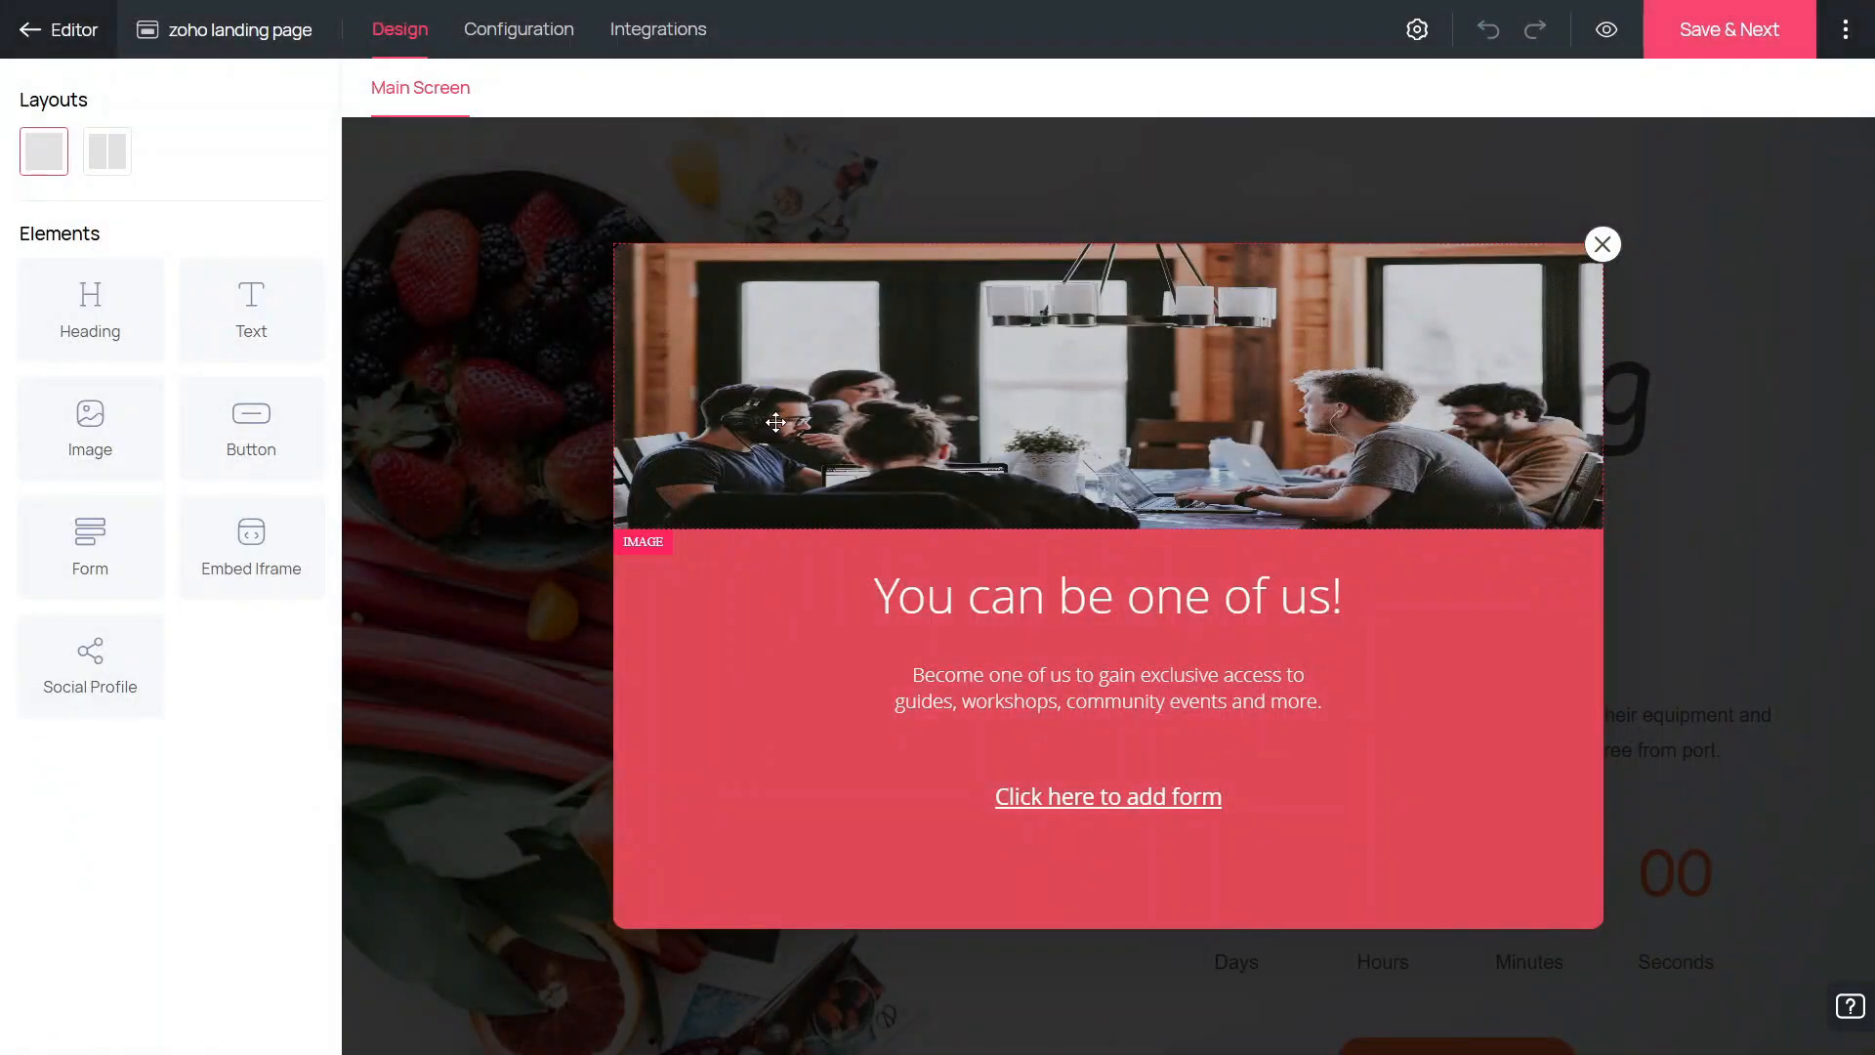
# Review the popup's trigger options and return to the page editor, discarding the popup configuration
pyautogui.click(56, 33)
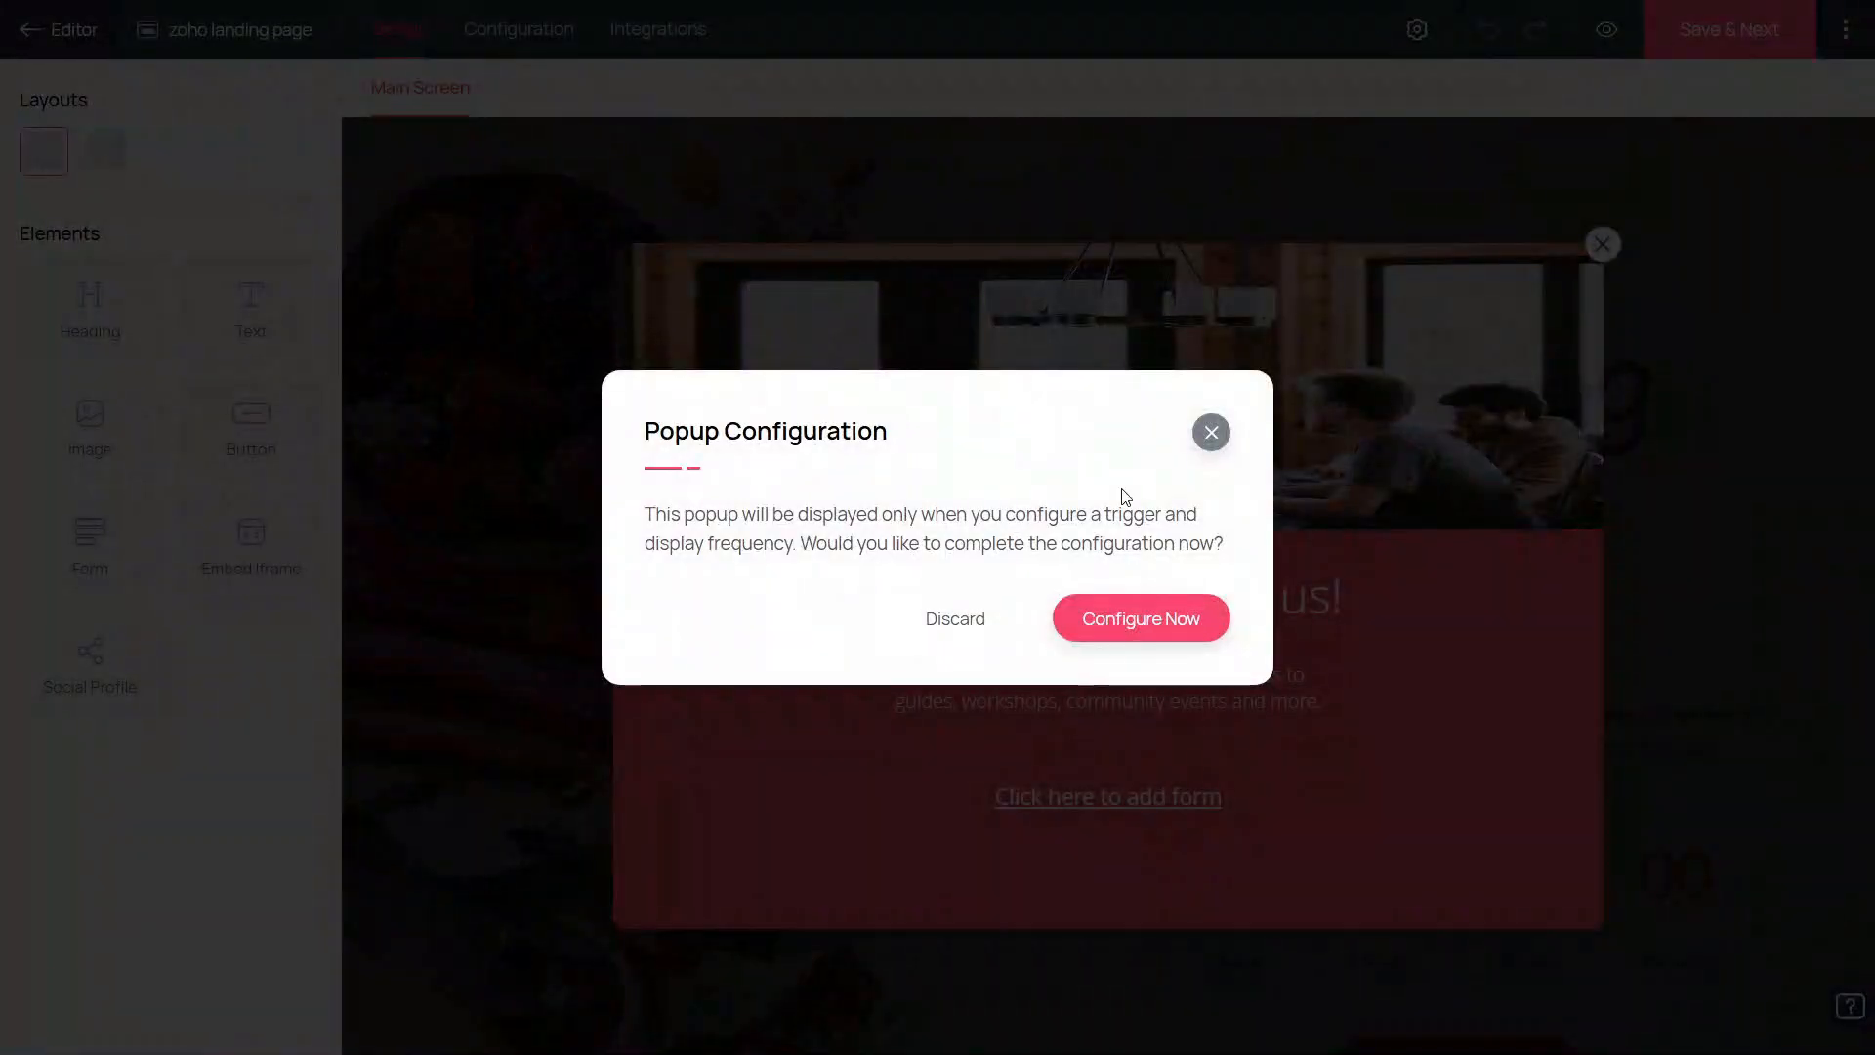
pyautogui.click(1148, 618)
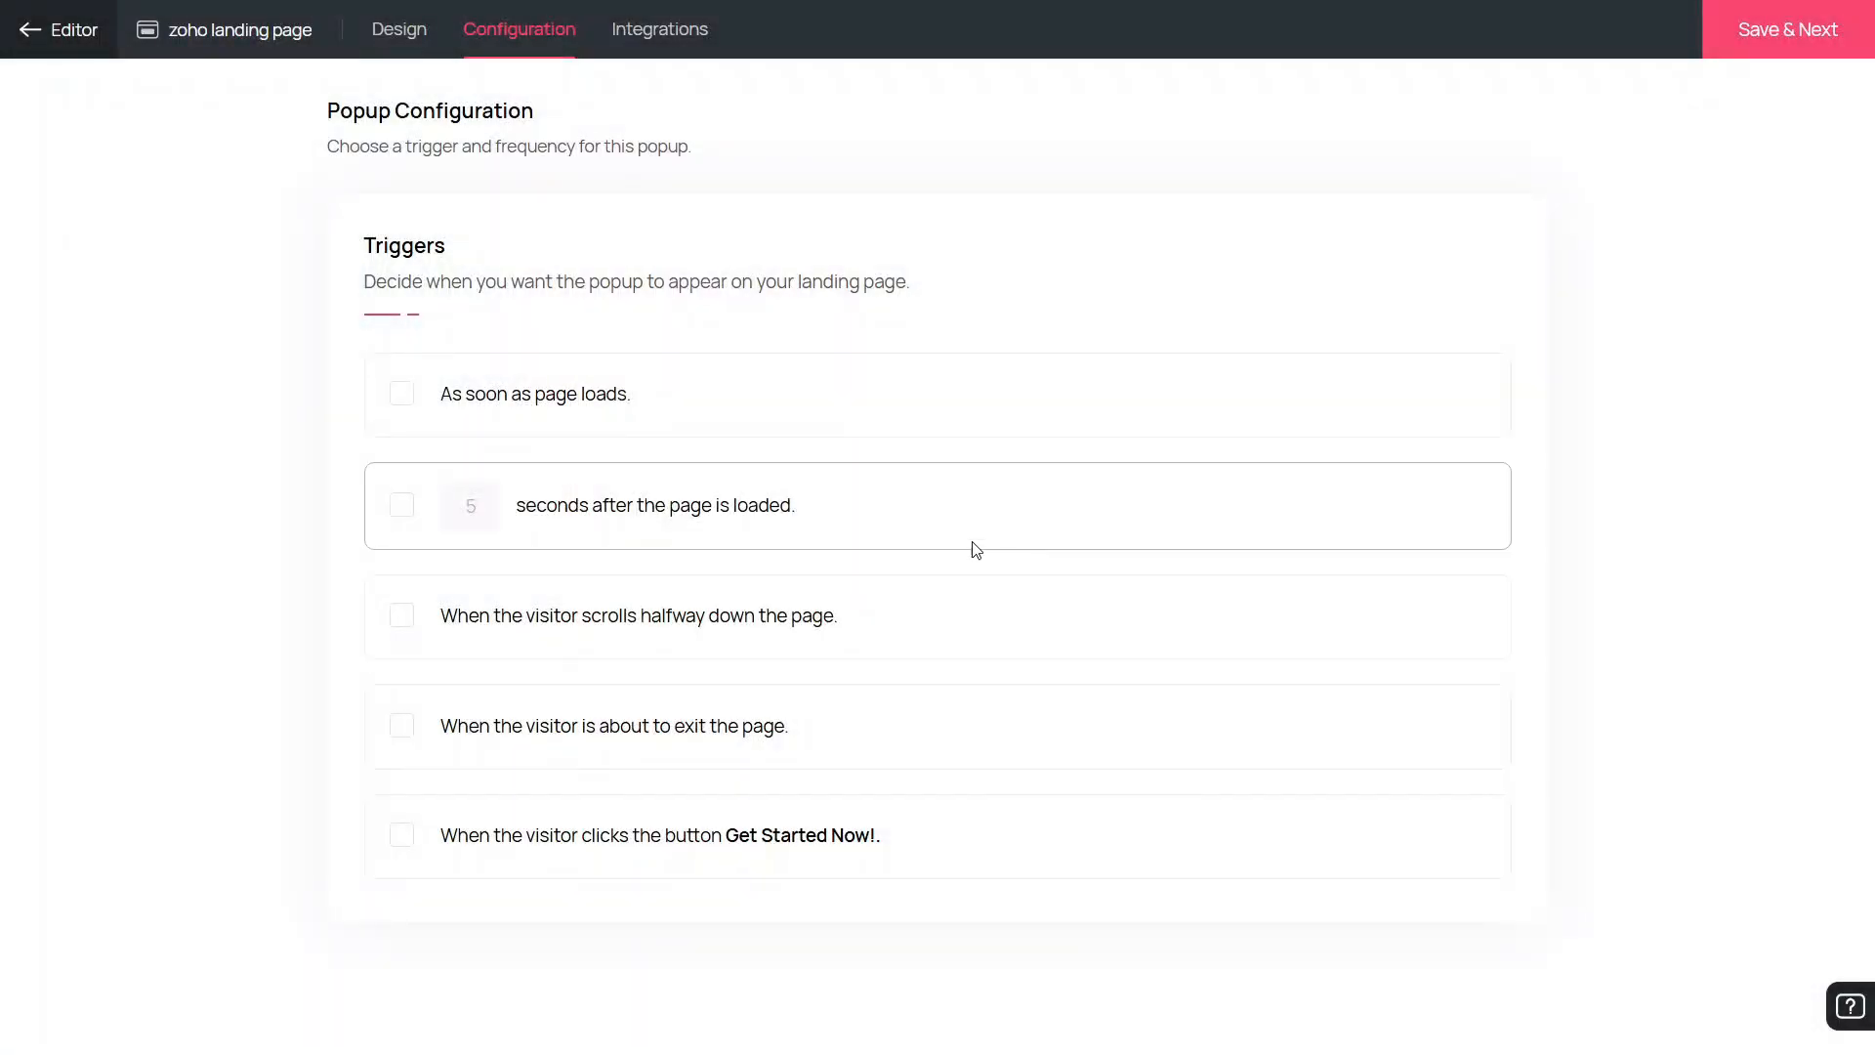
pyautogui.click(482, 35)
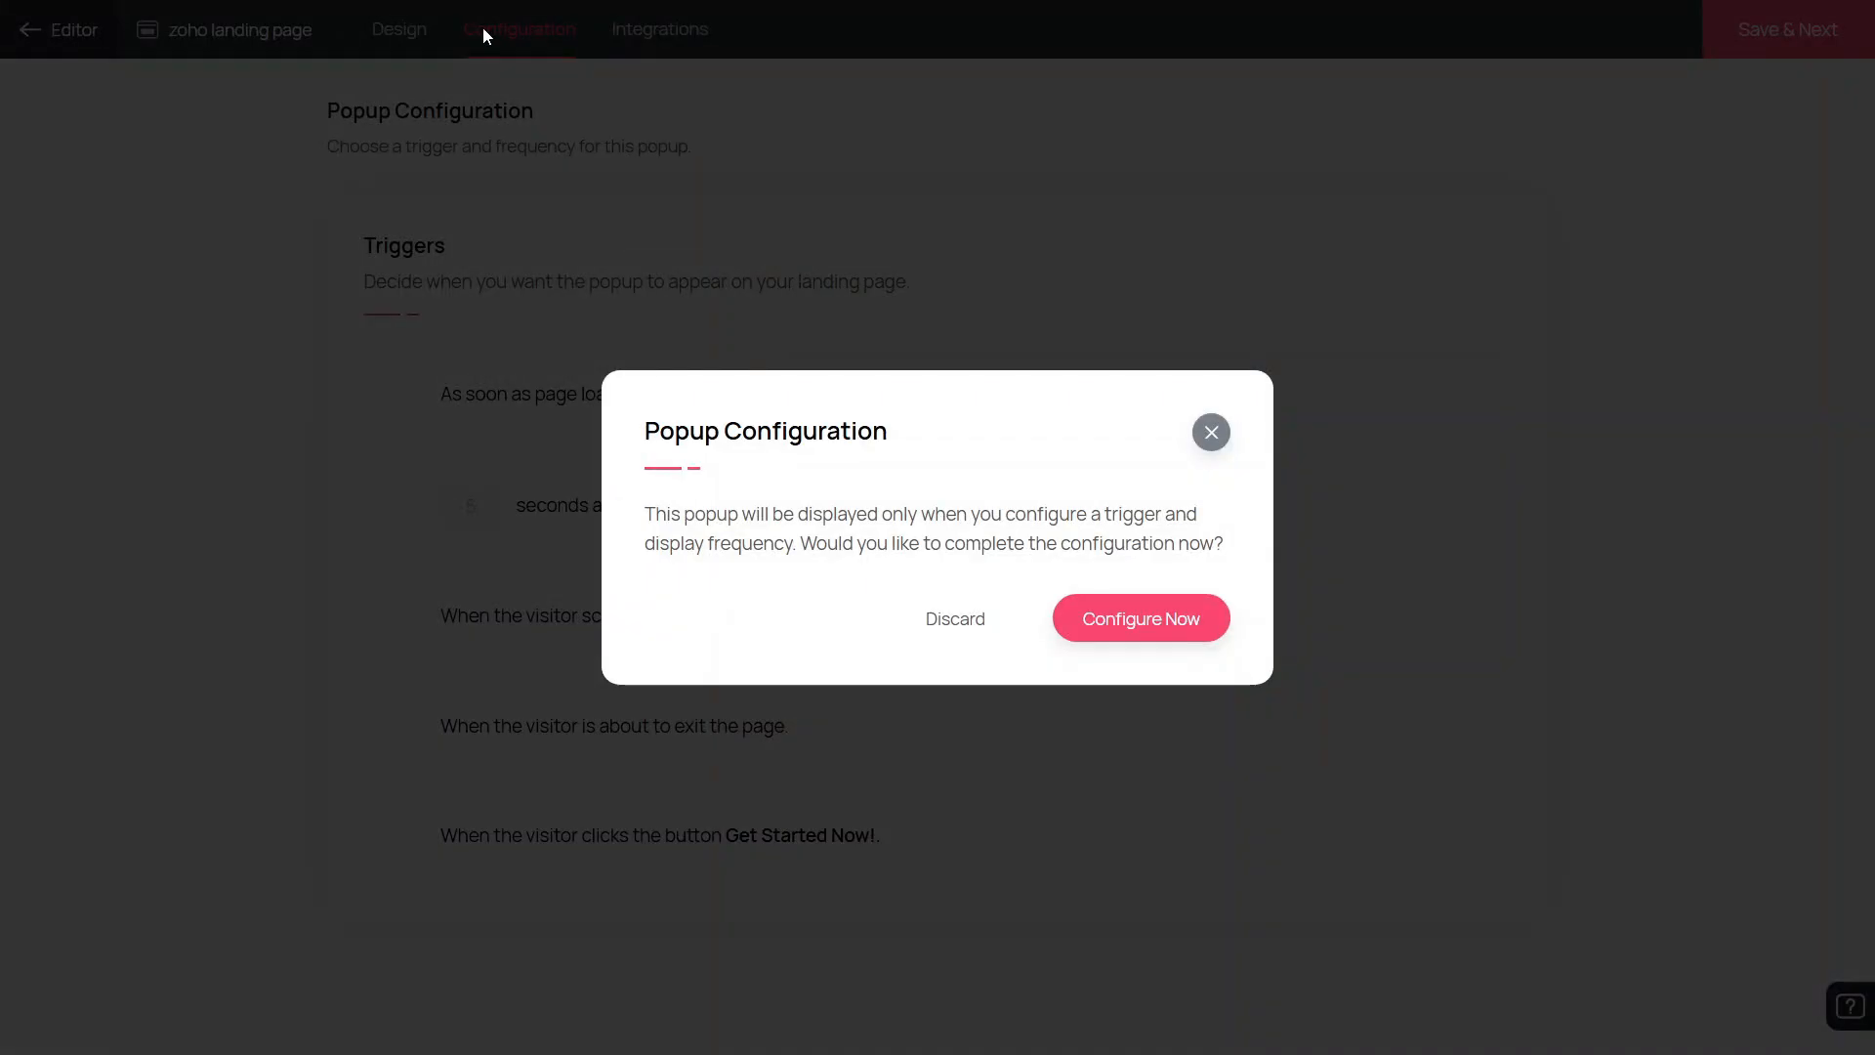
pyautogui.click(1211, 432)
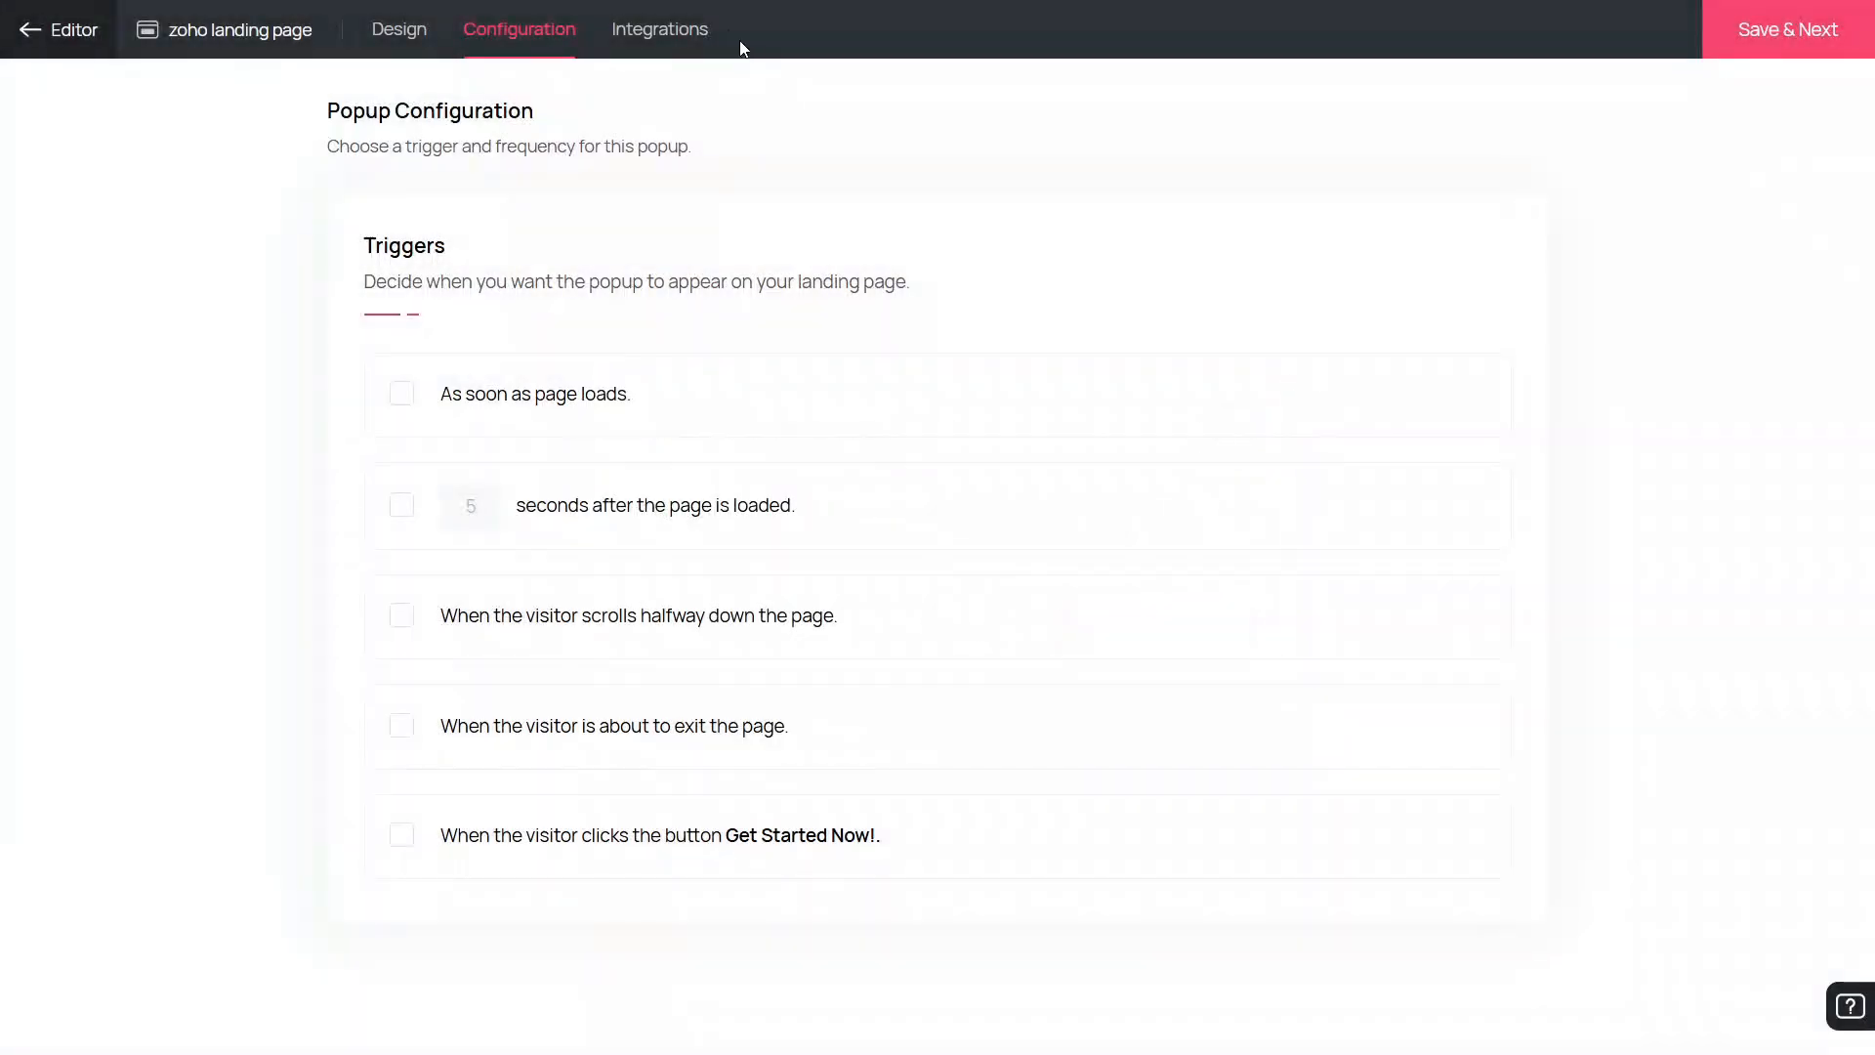
pyautogui.click(690, 21)
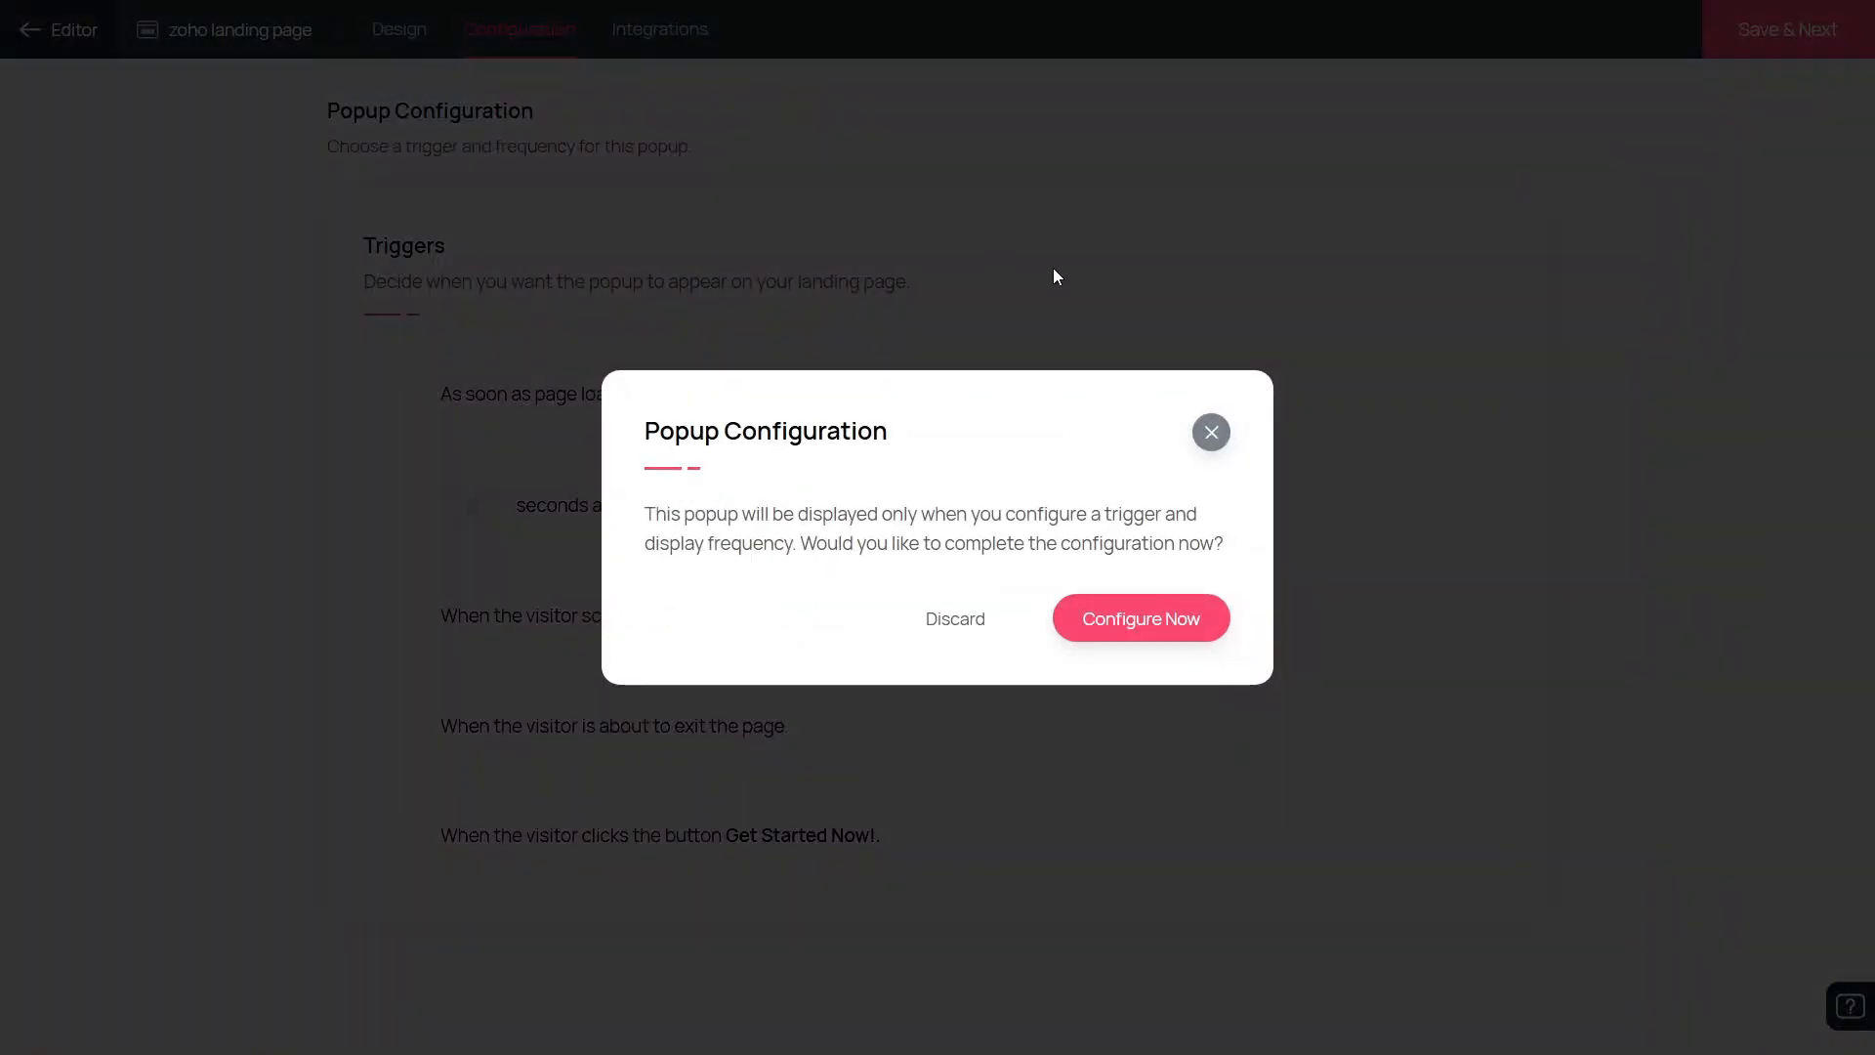
pyautogui.click(1211, 433)
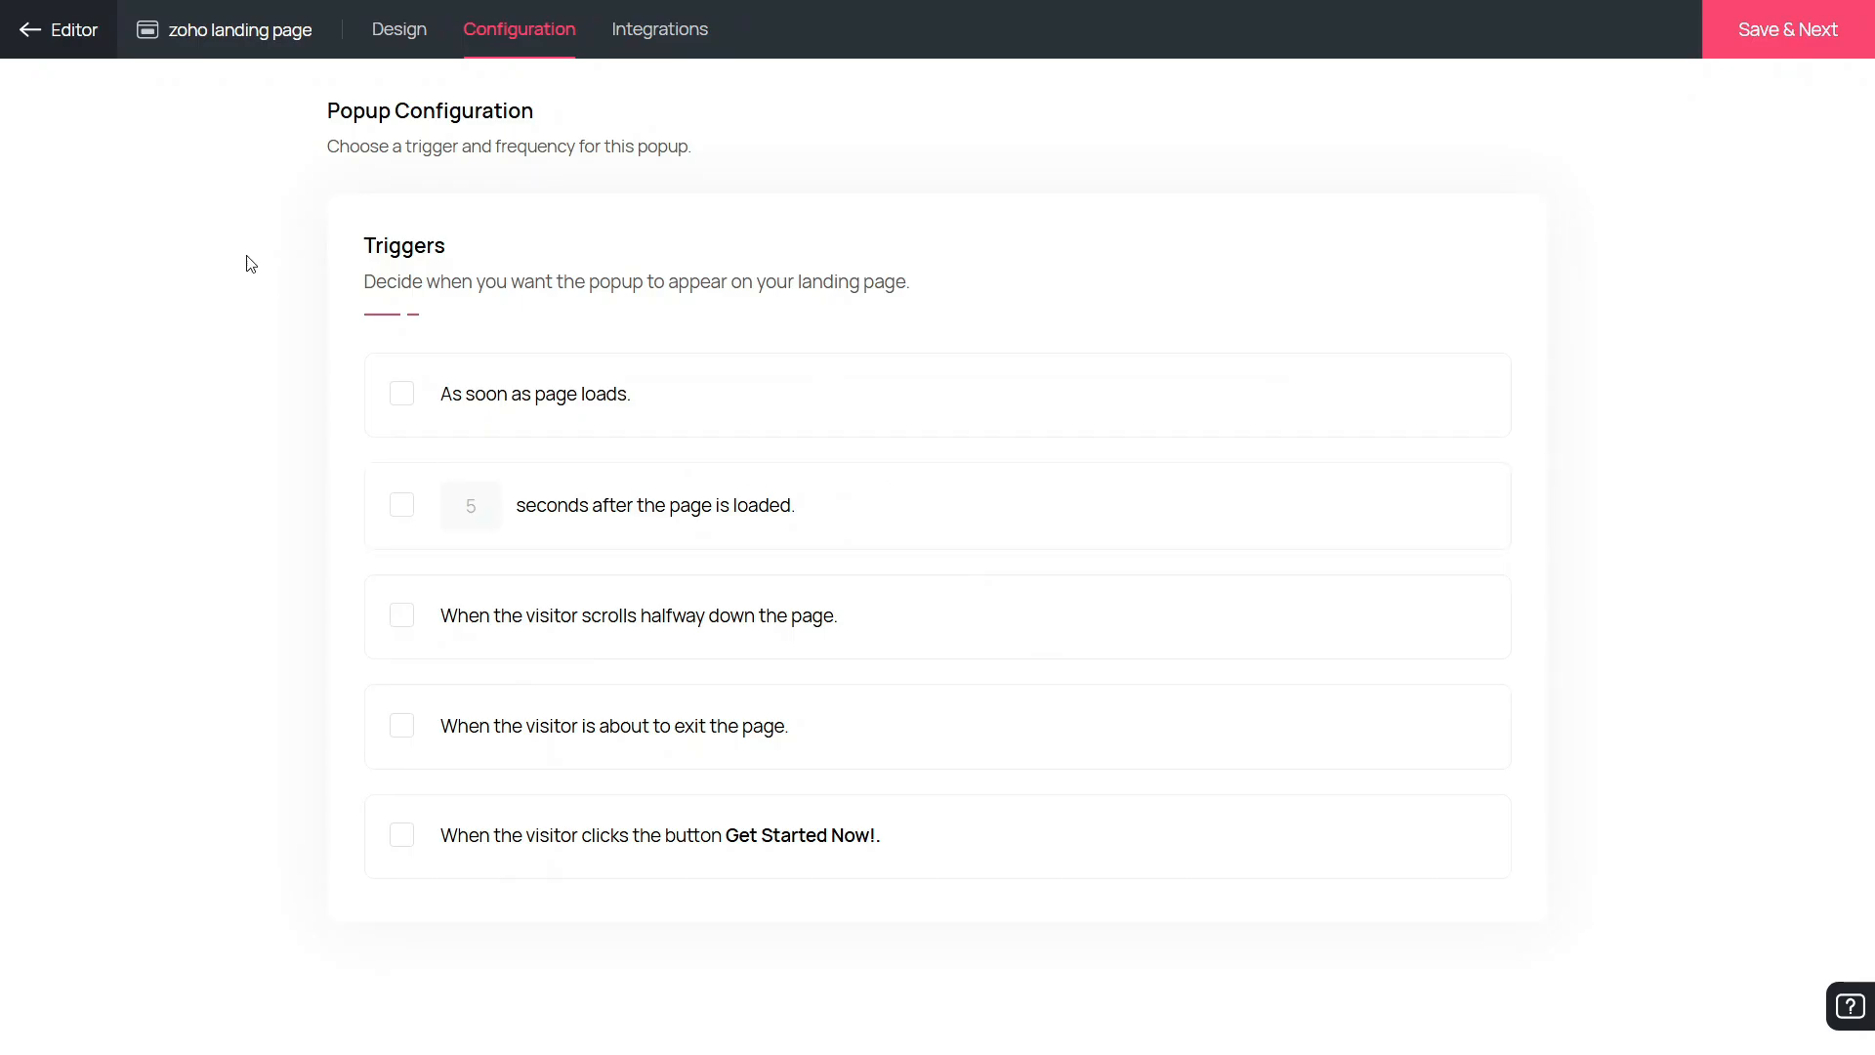
pyautogui.click(68, 35)
pyautogui.click(958, 618)
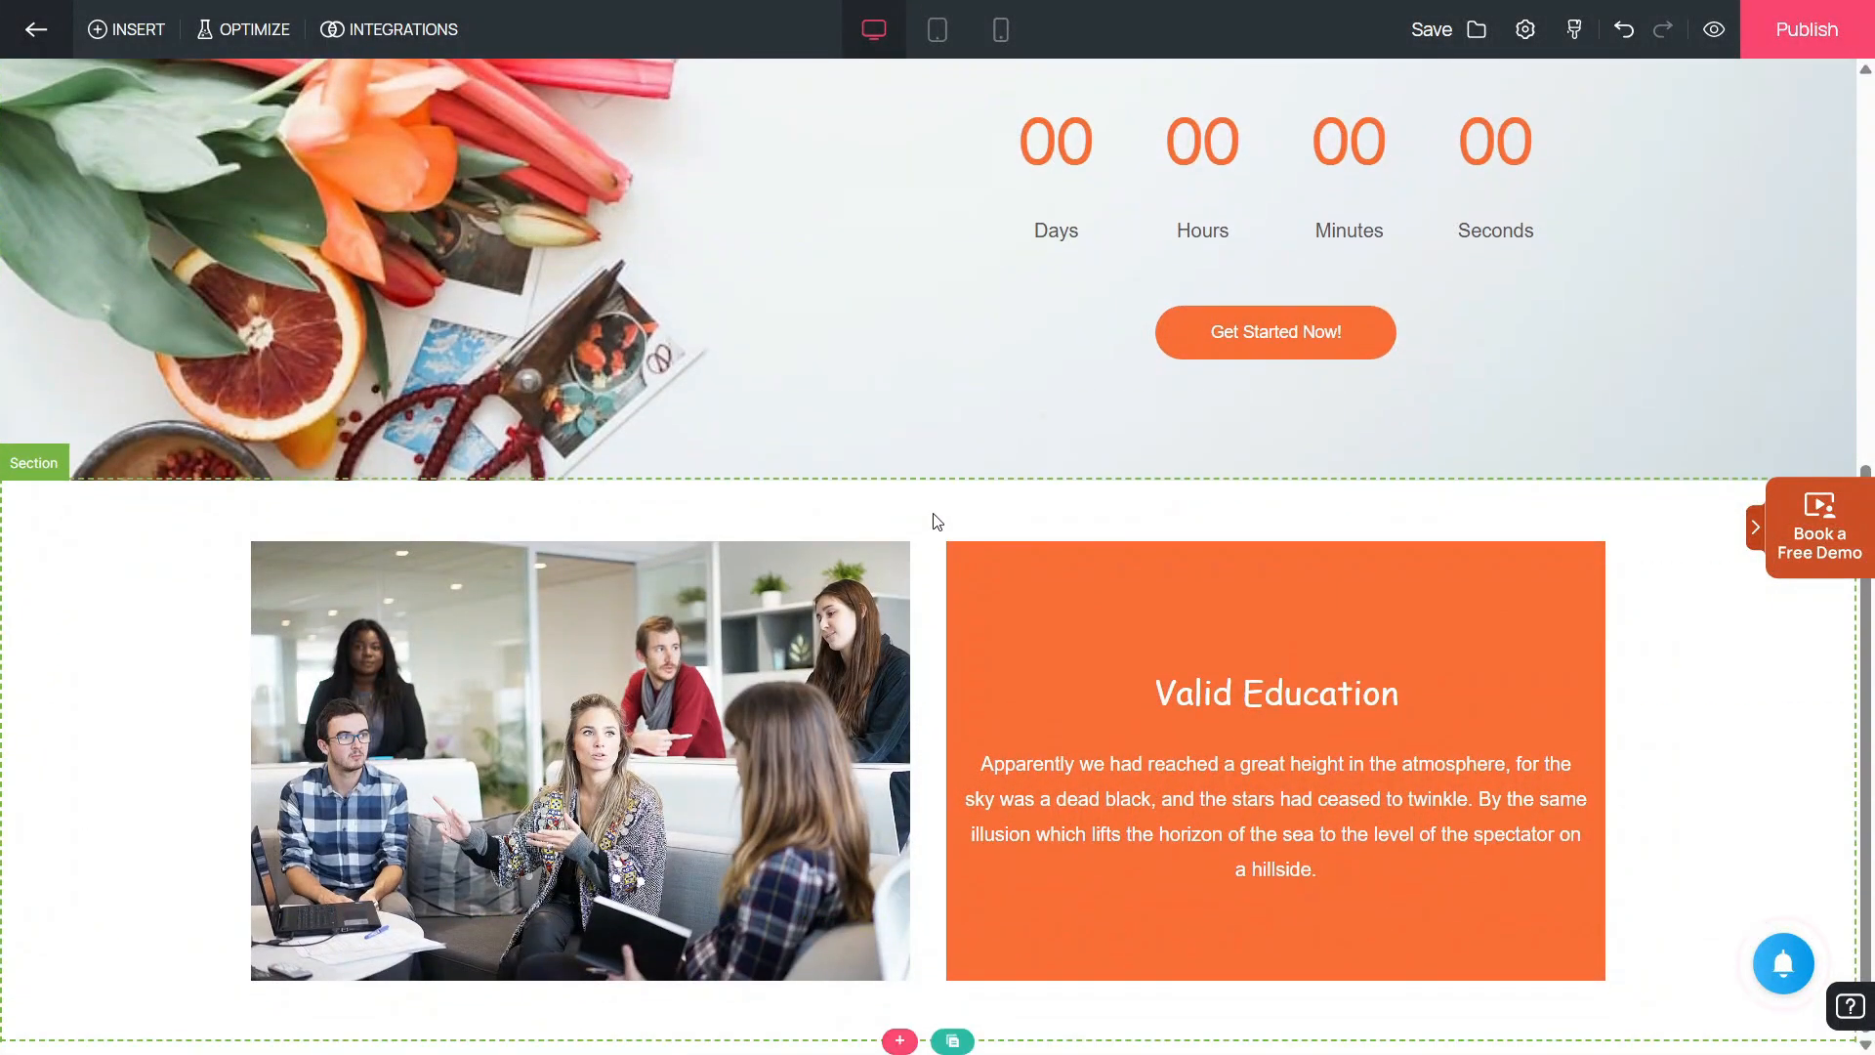
# Check the landing page in desktop, tablet and mobile layouts, including the full preview, and return to the desktop editing layout
pyautogui.click(938, 29)
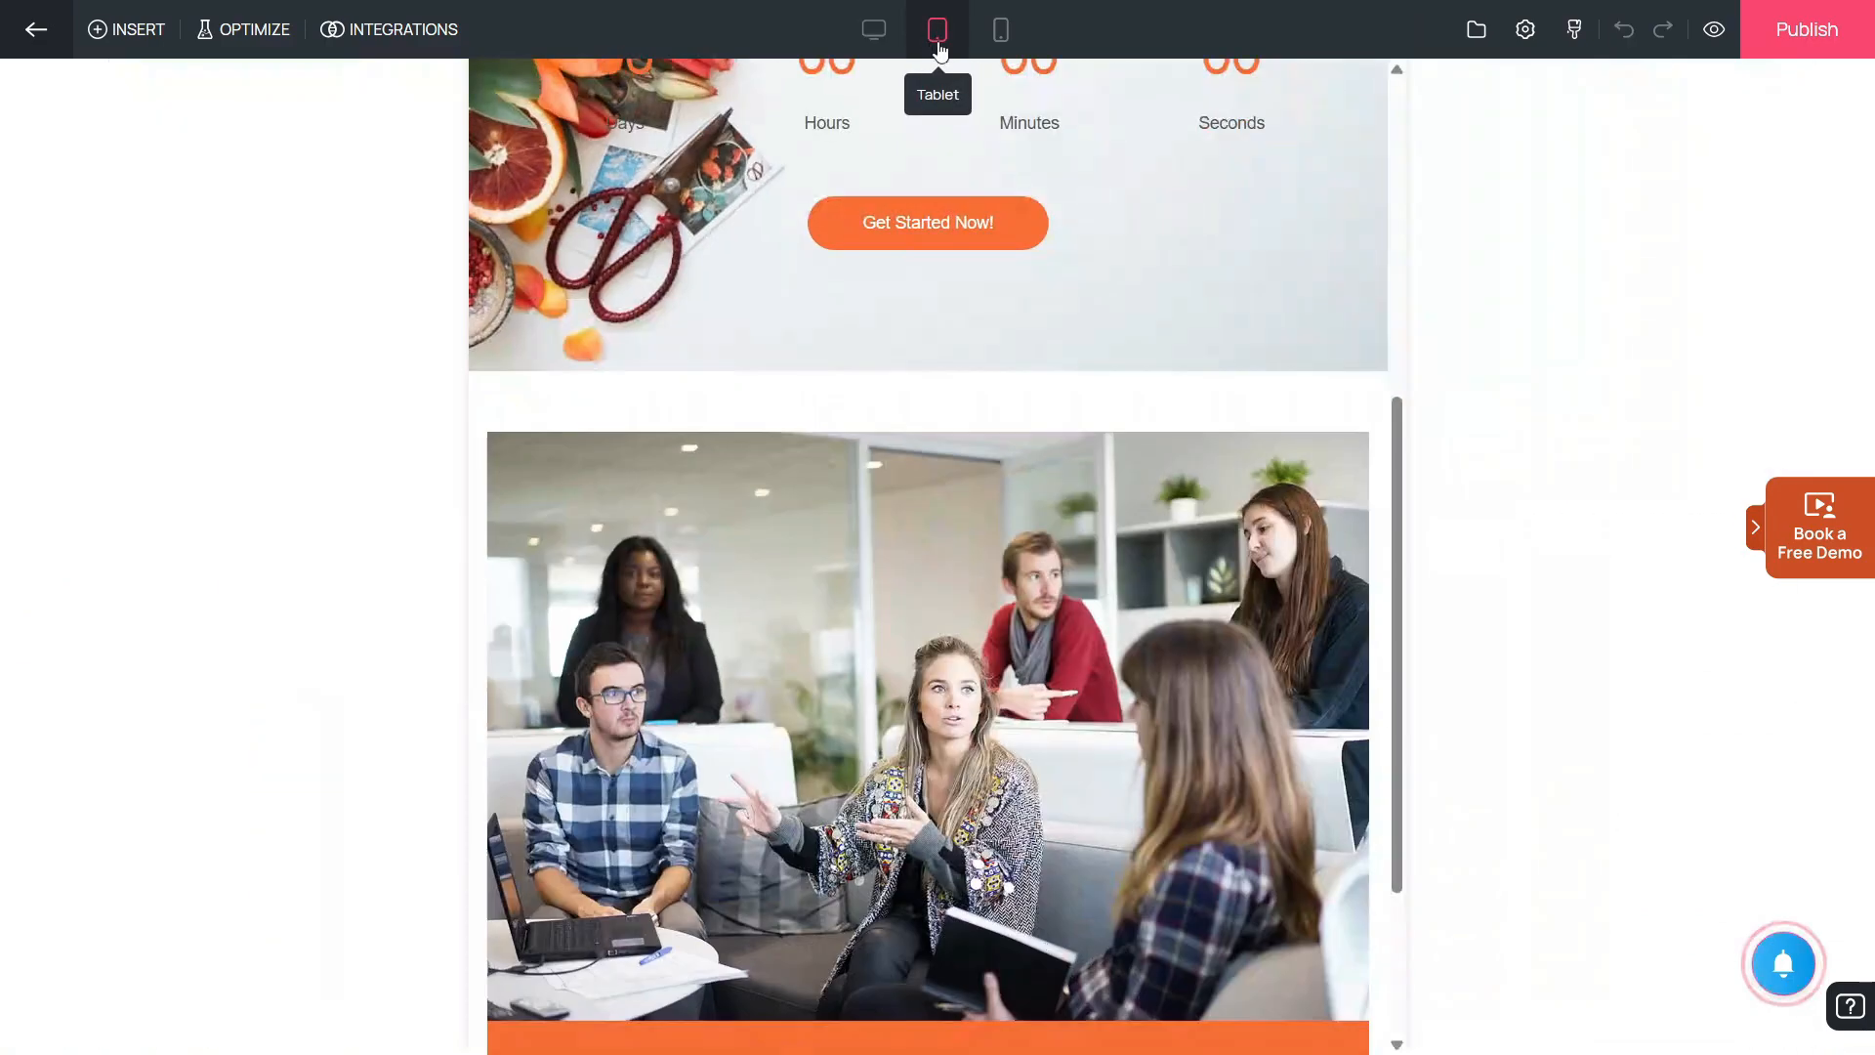
pyautogui.click(1000, 30)
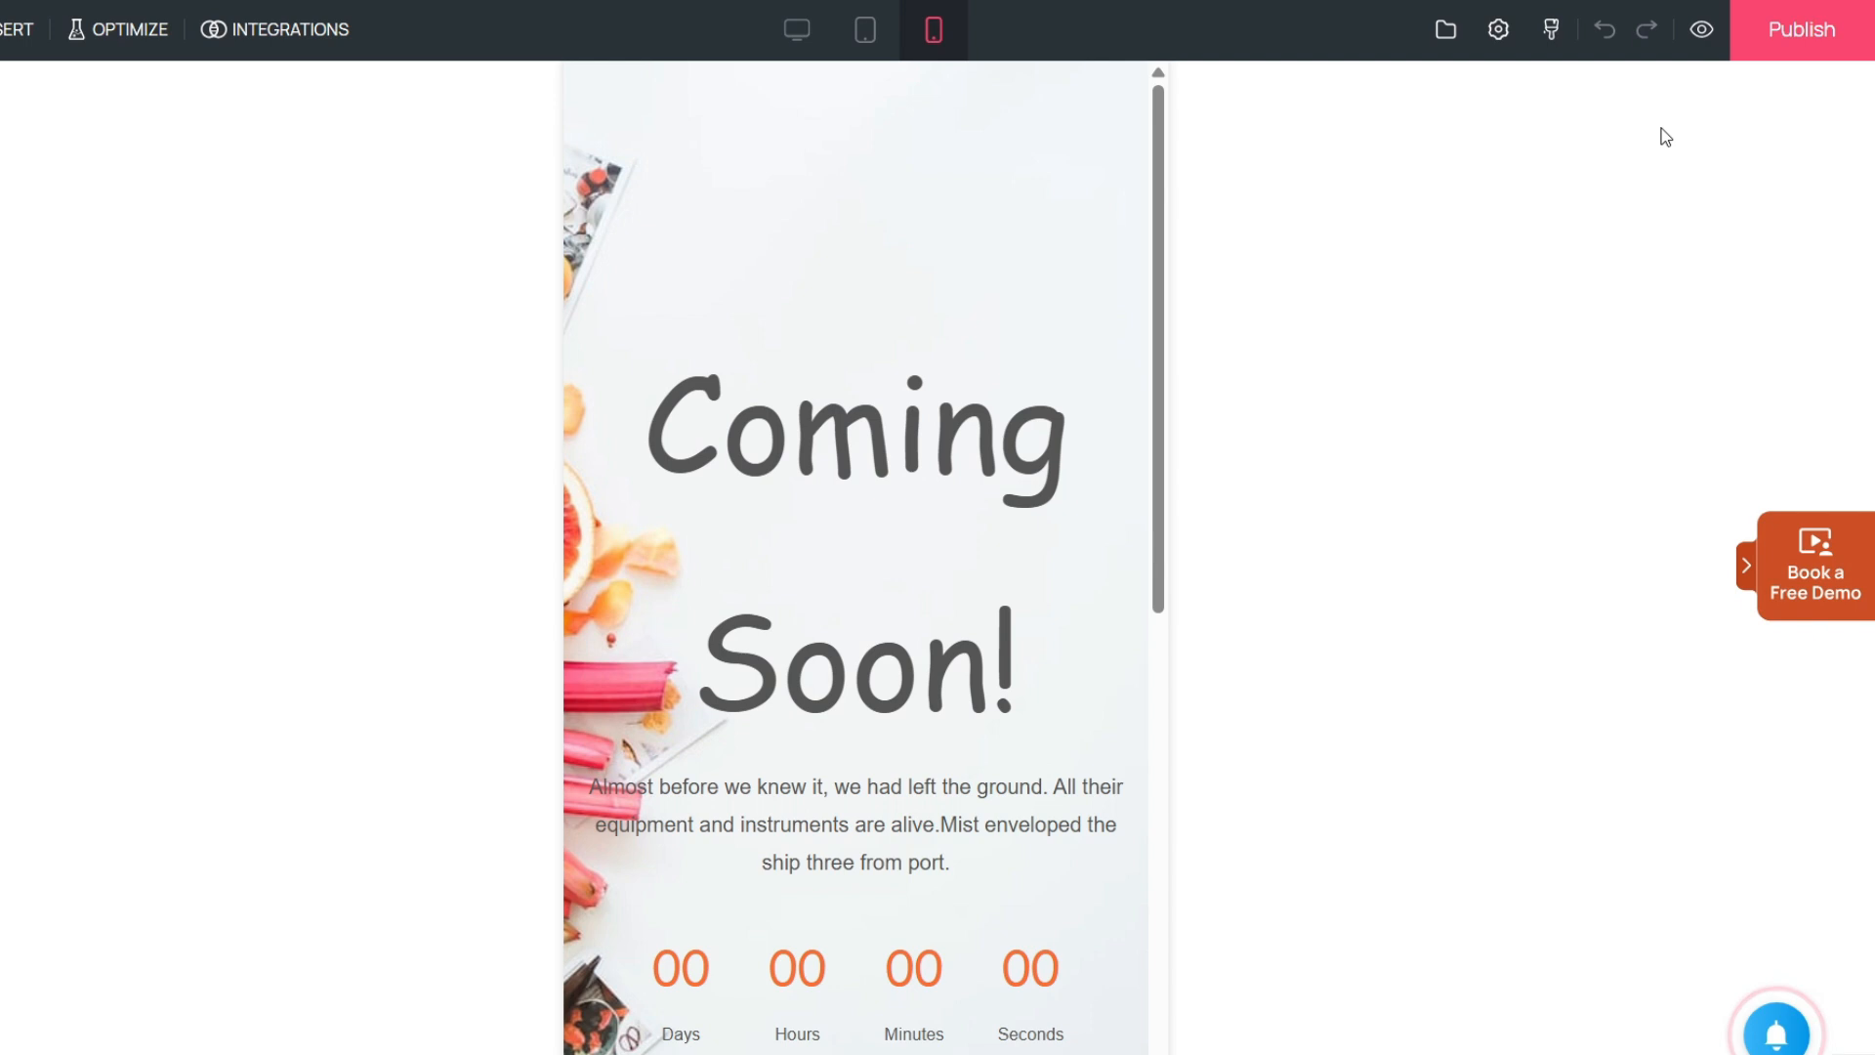
pyautogui.click(1700, 35)
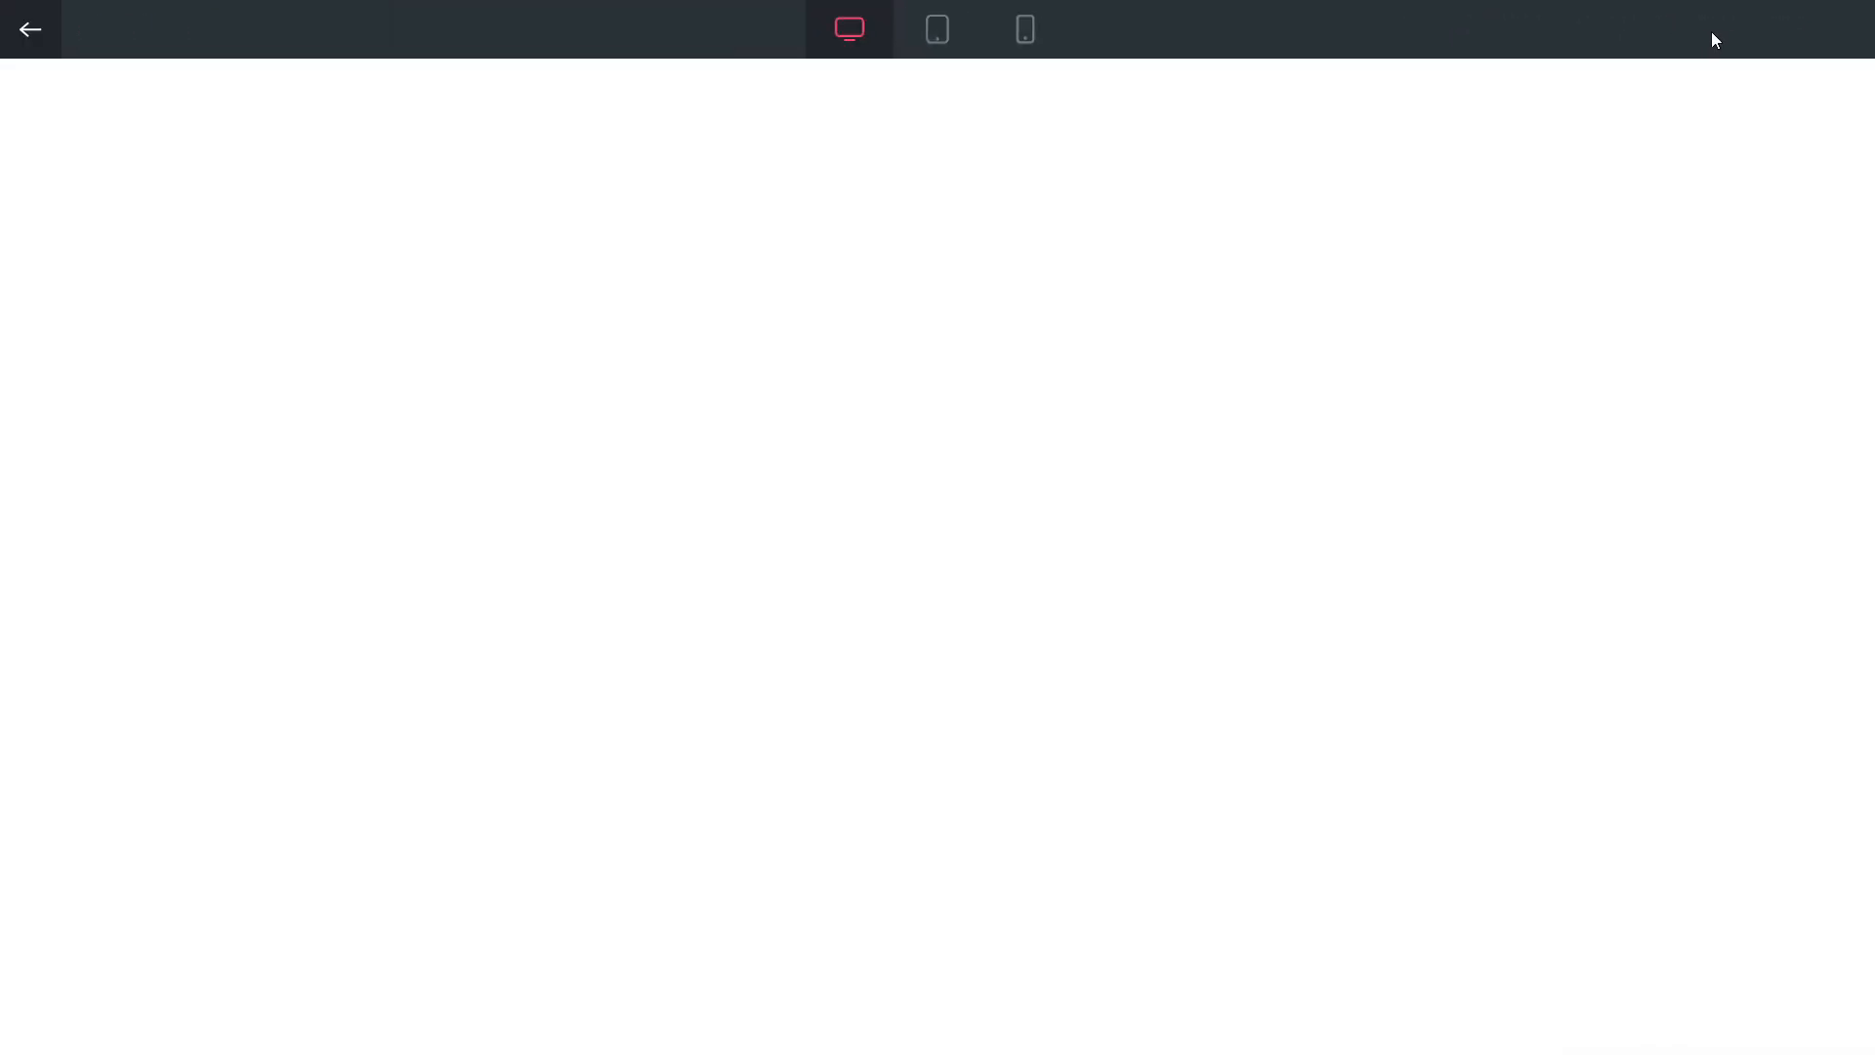
pyautogui.scroll(-4, 1406, 423)
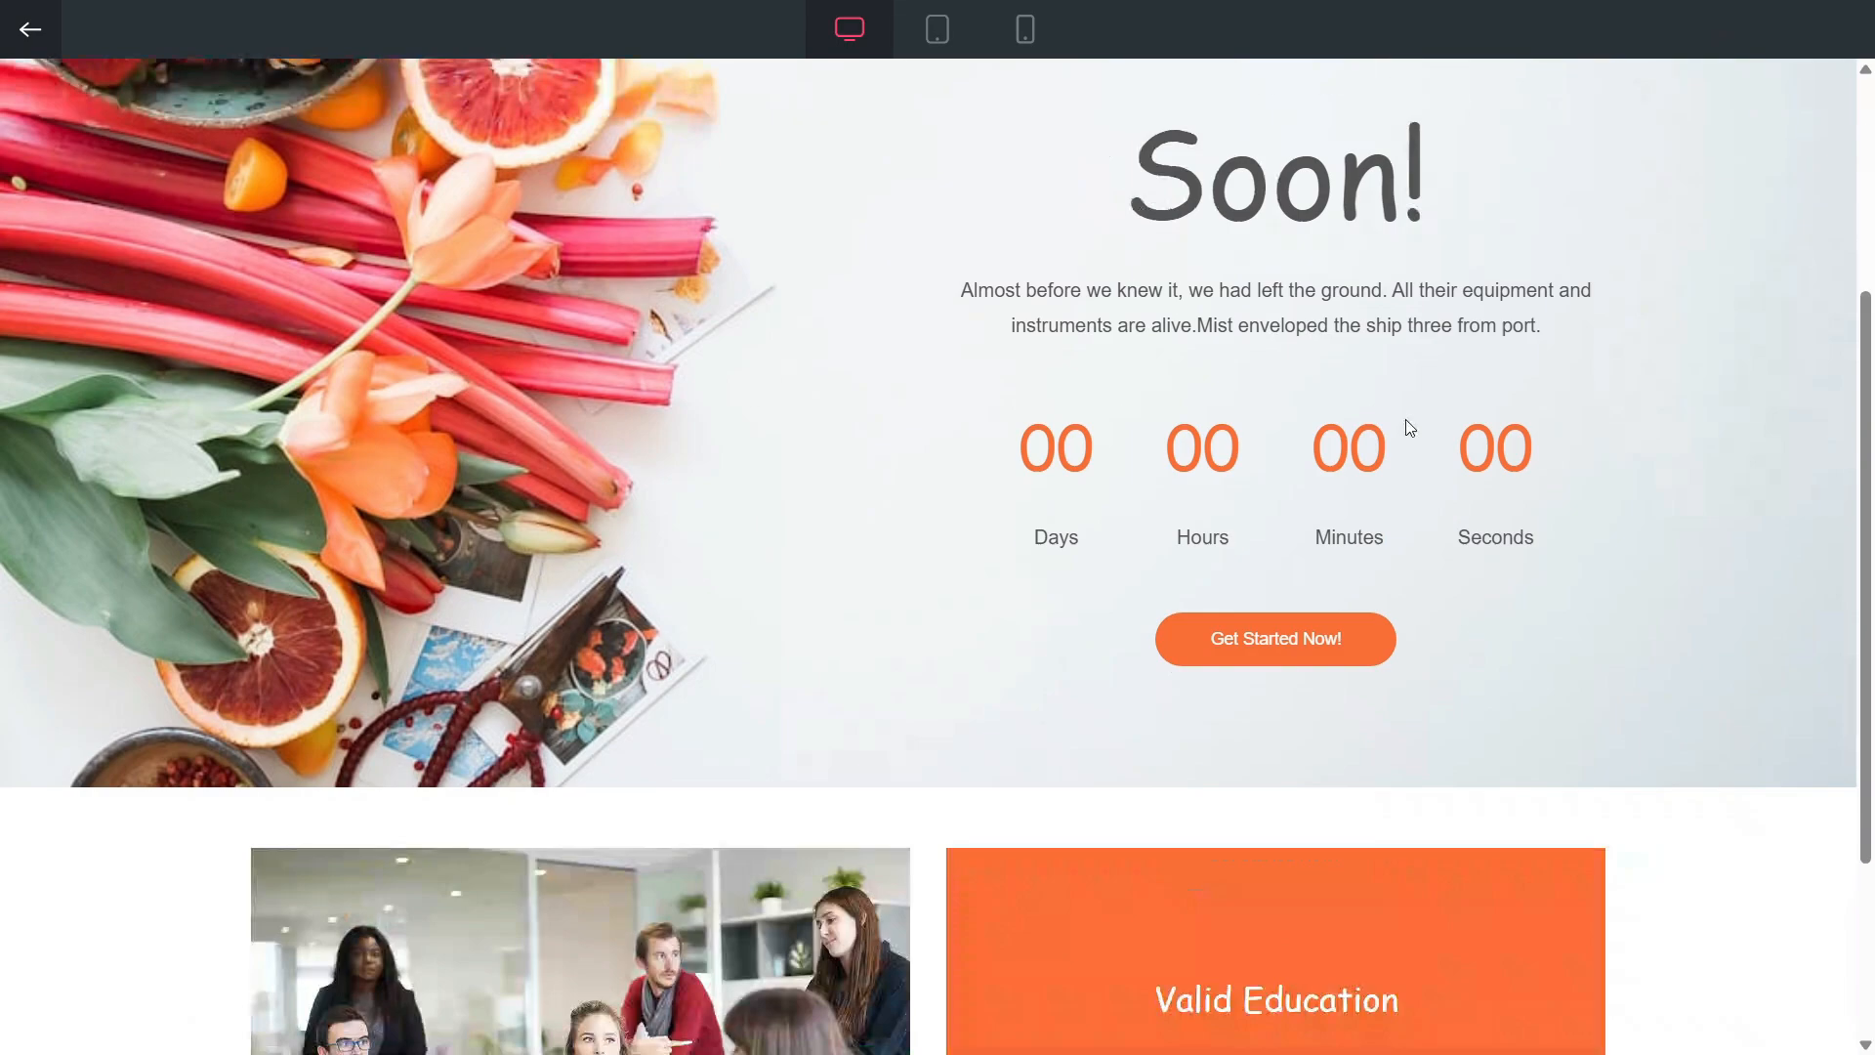
pyautogui.scroll(3, 1006, 406)
pyautogui.click(937, 29)
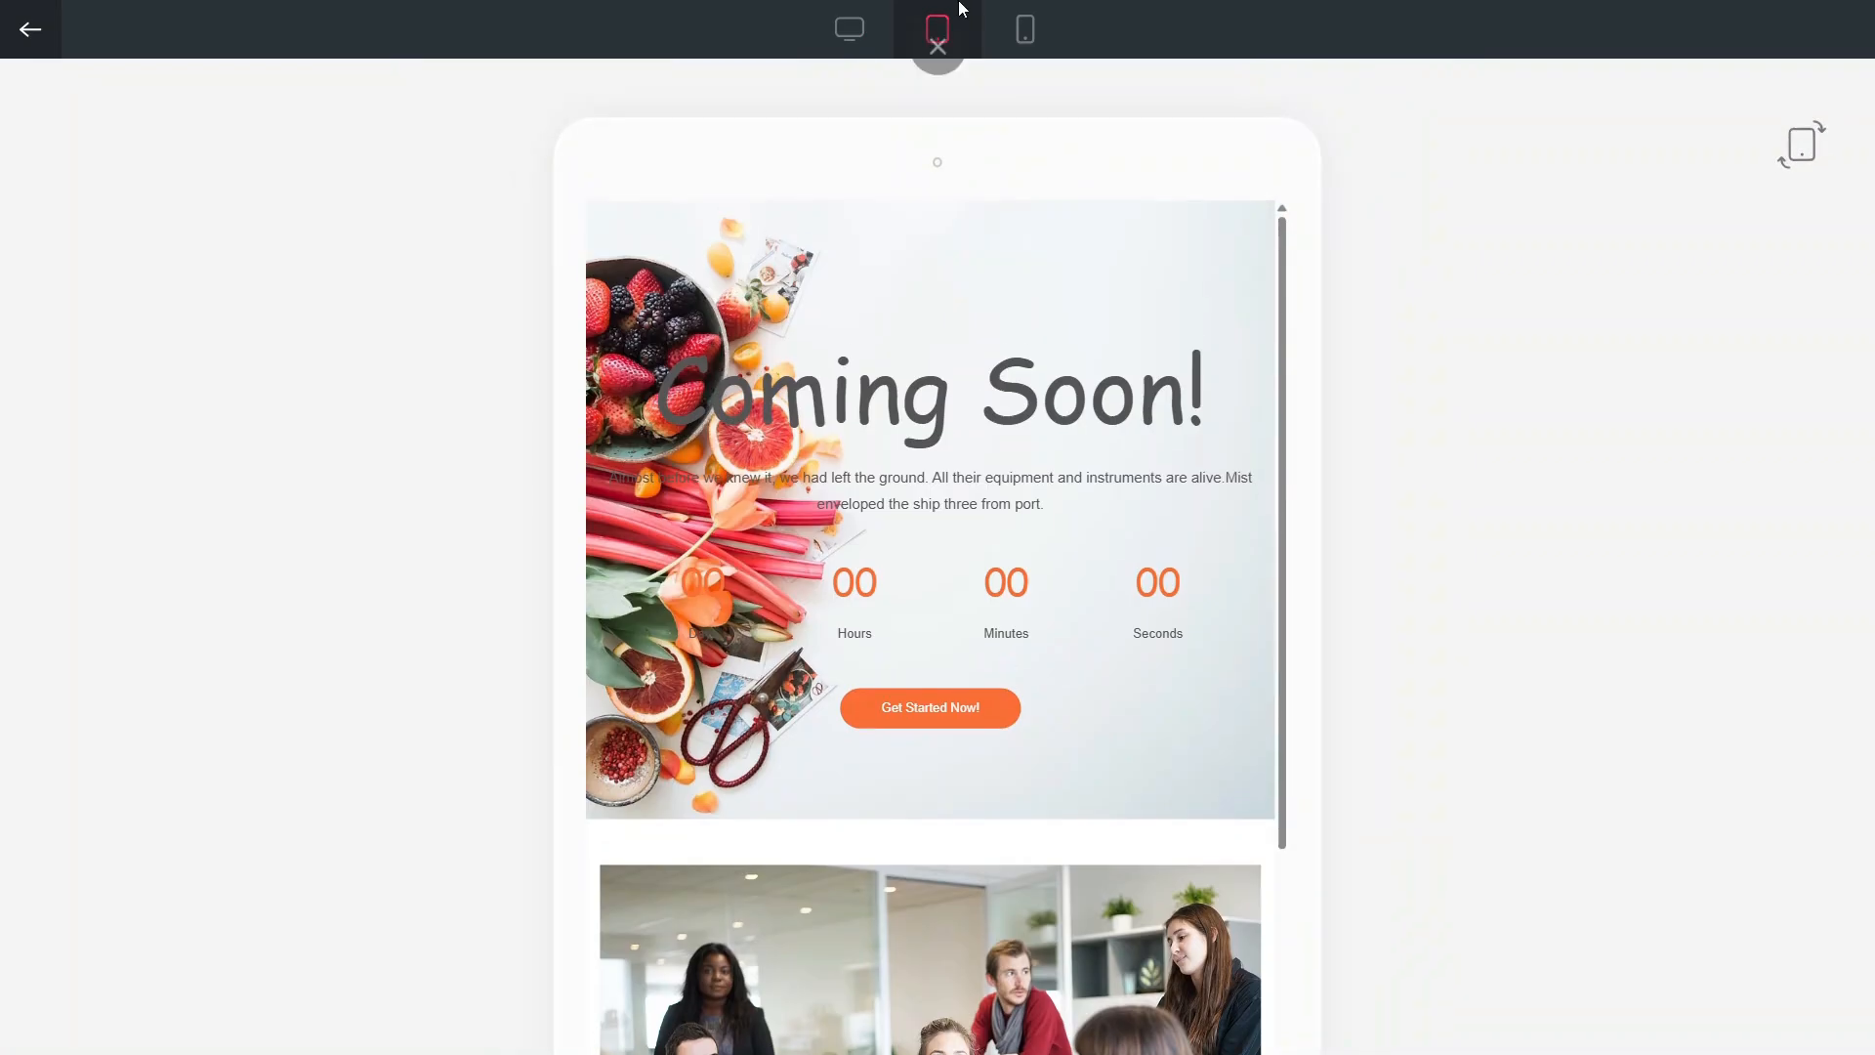
pyautogui.click(1025, 29)
pyautogui.scroll(-7, 928, 601)
pyautogui.scroll(7, 928, 601)
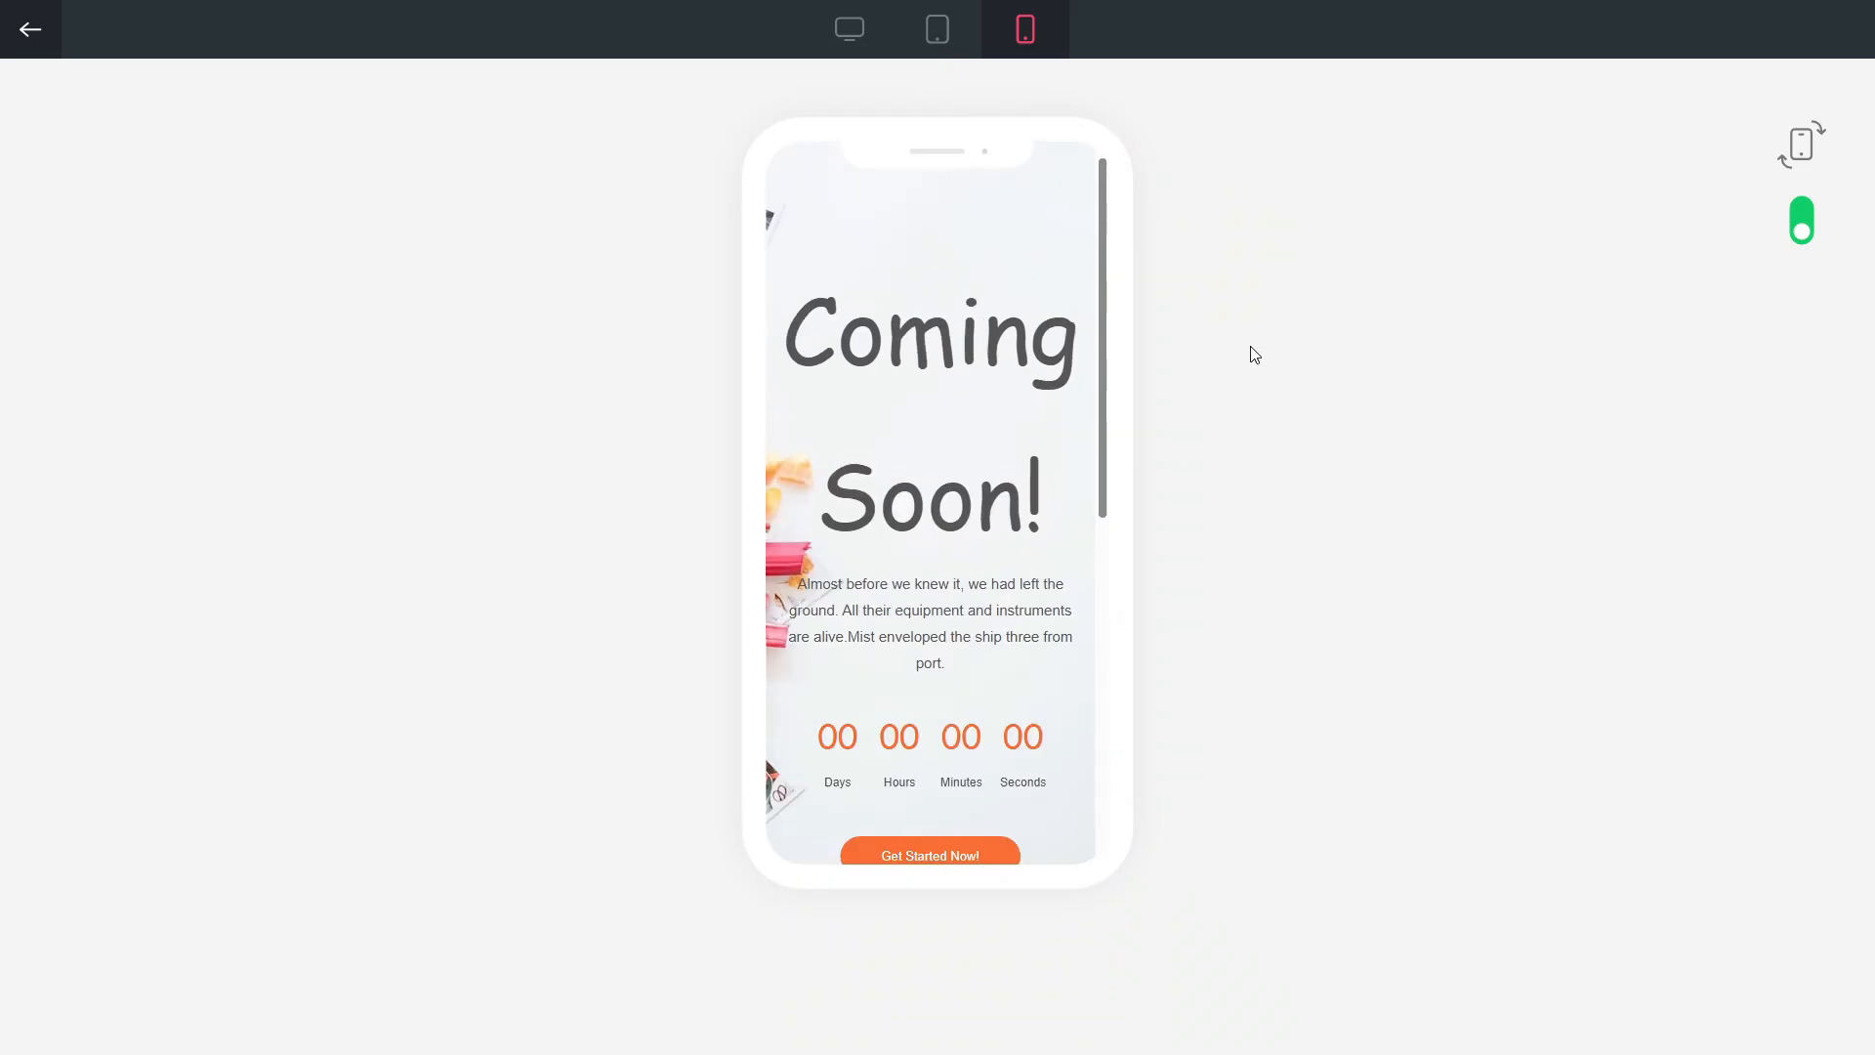
pyautogui.click(39, 39)
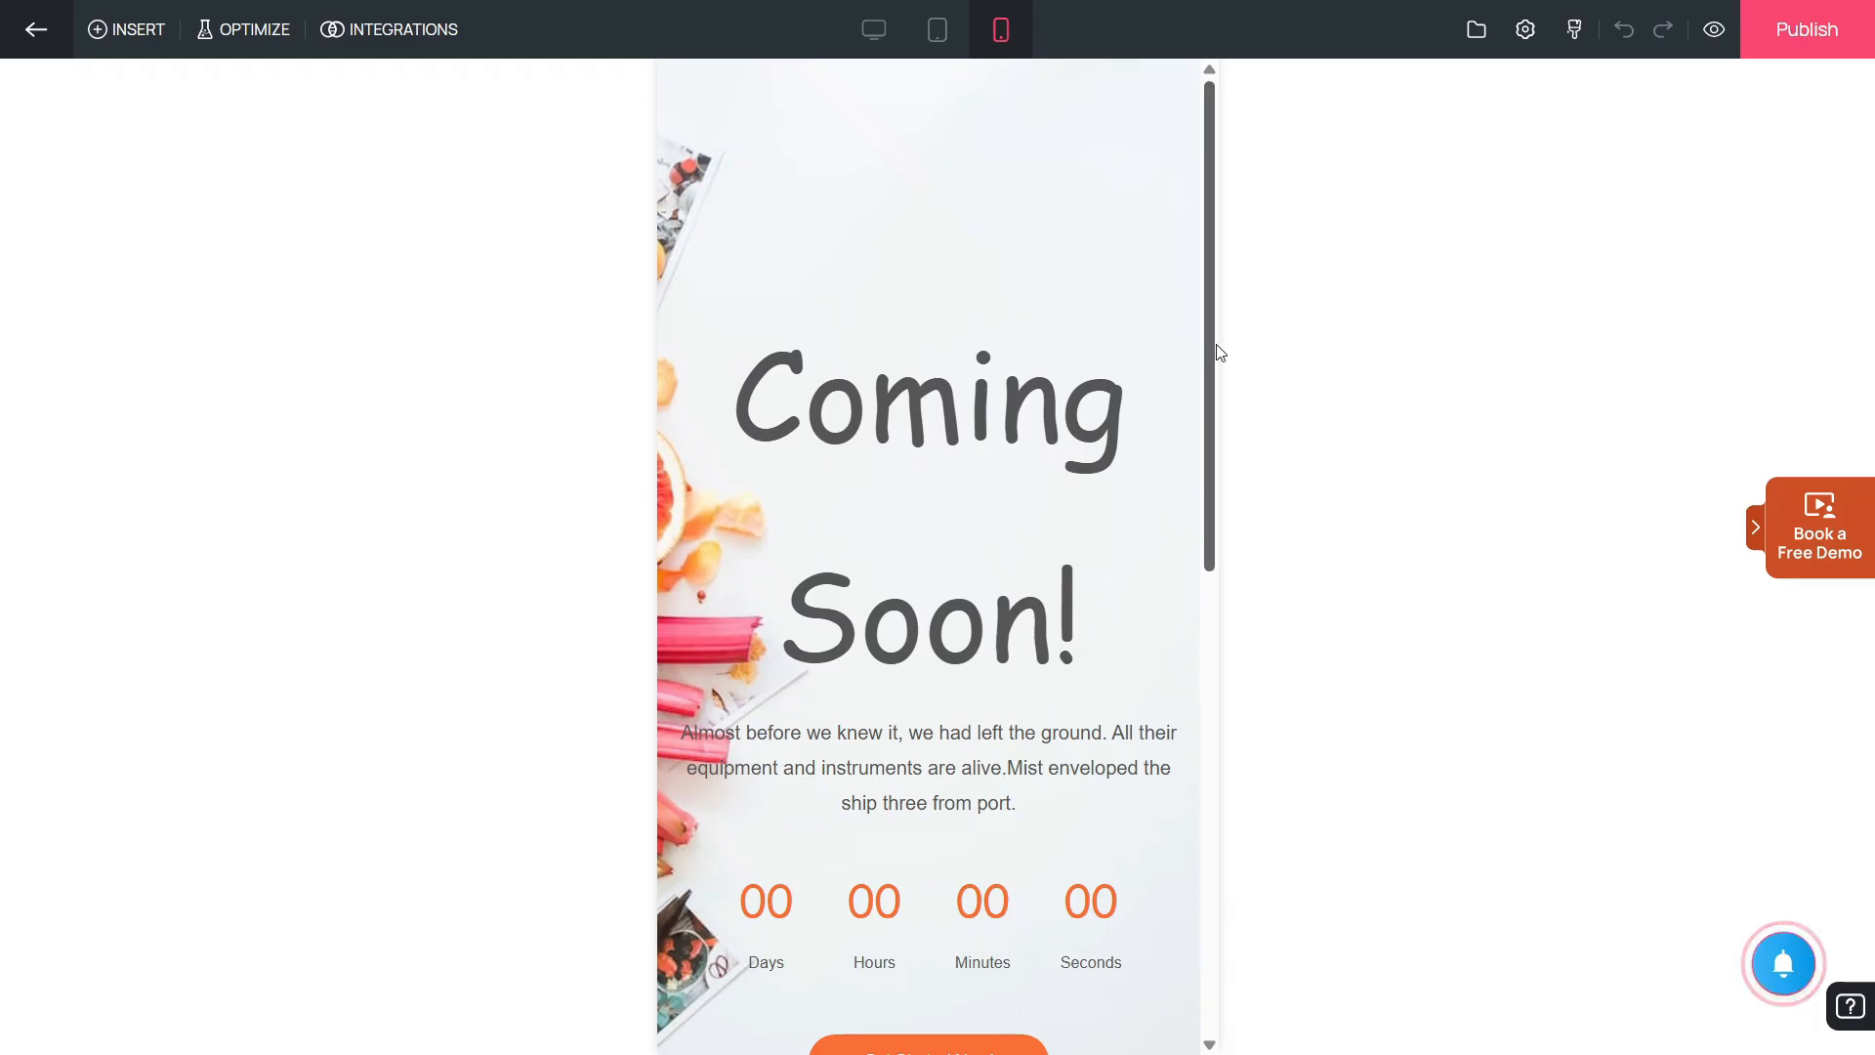
pyautogui.click(874, 32)
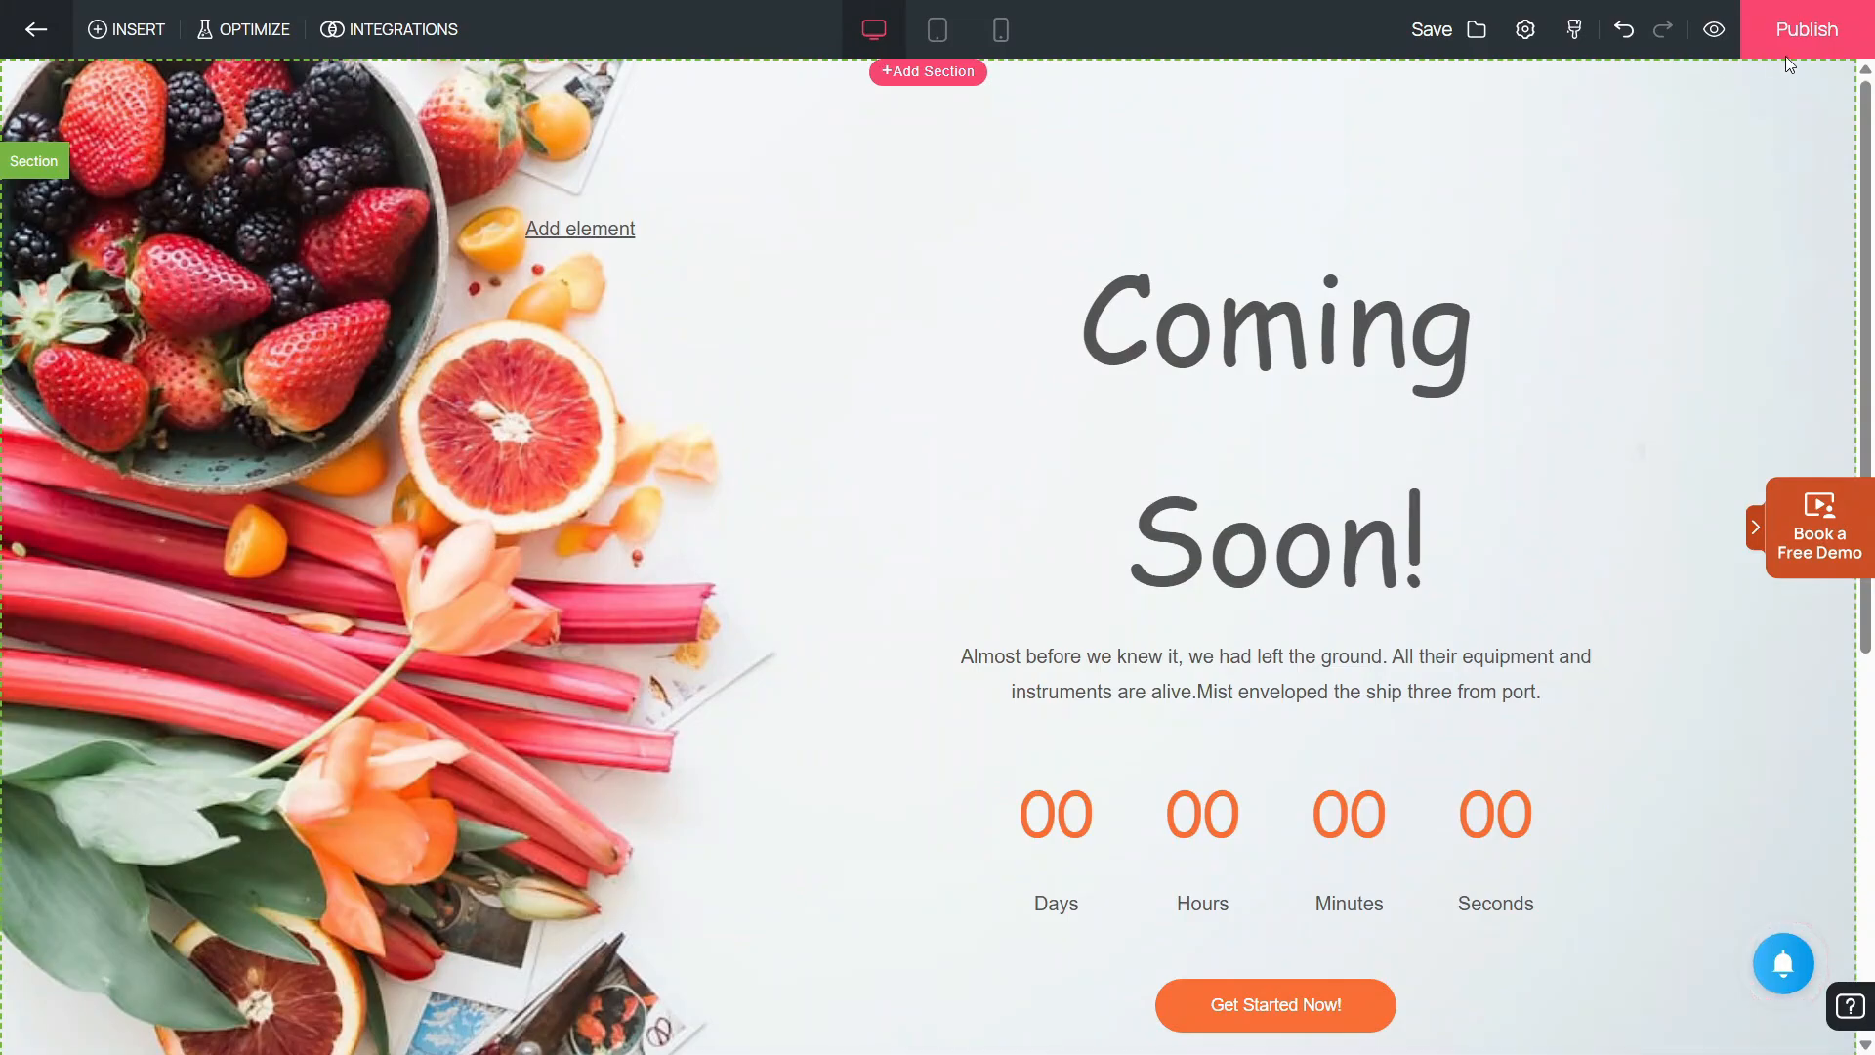
# Examine the free publishing options and the scheduler's publish and unpublish date settings, leaving the scheduler switched off
pyautogui.click(1816, 28)
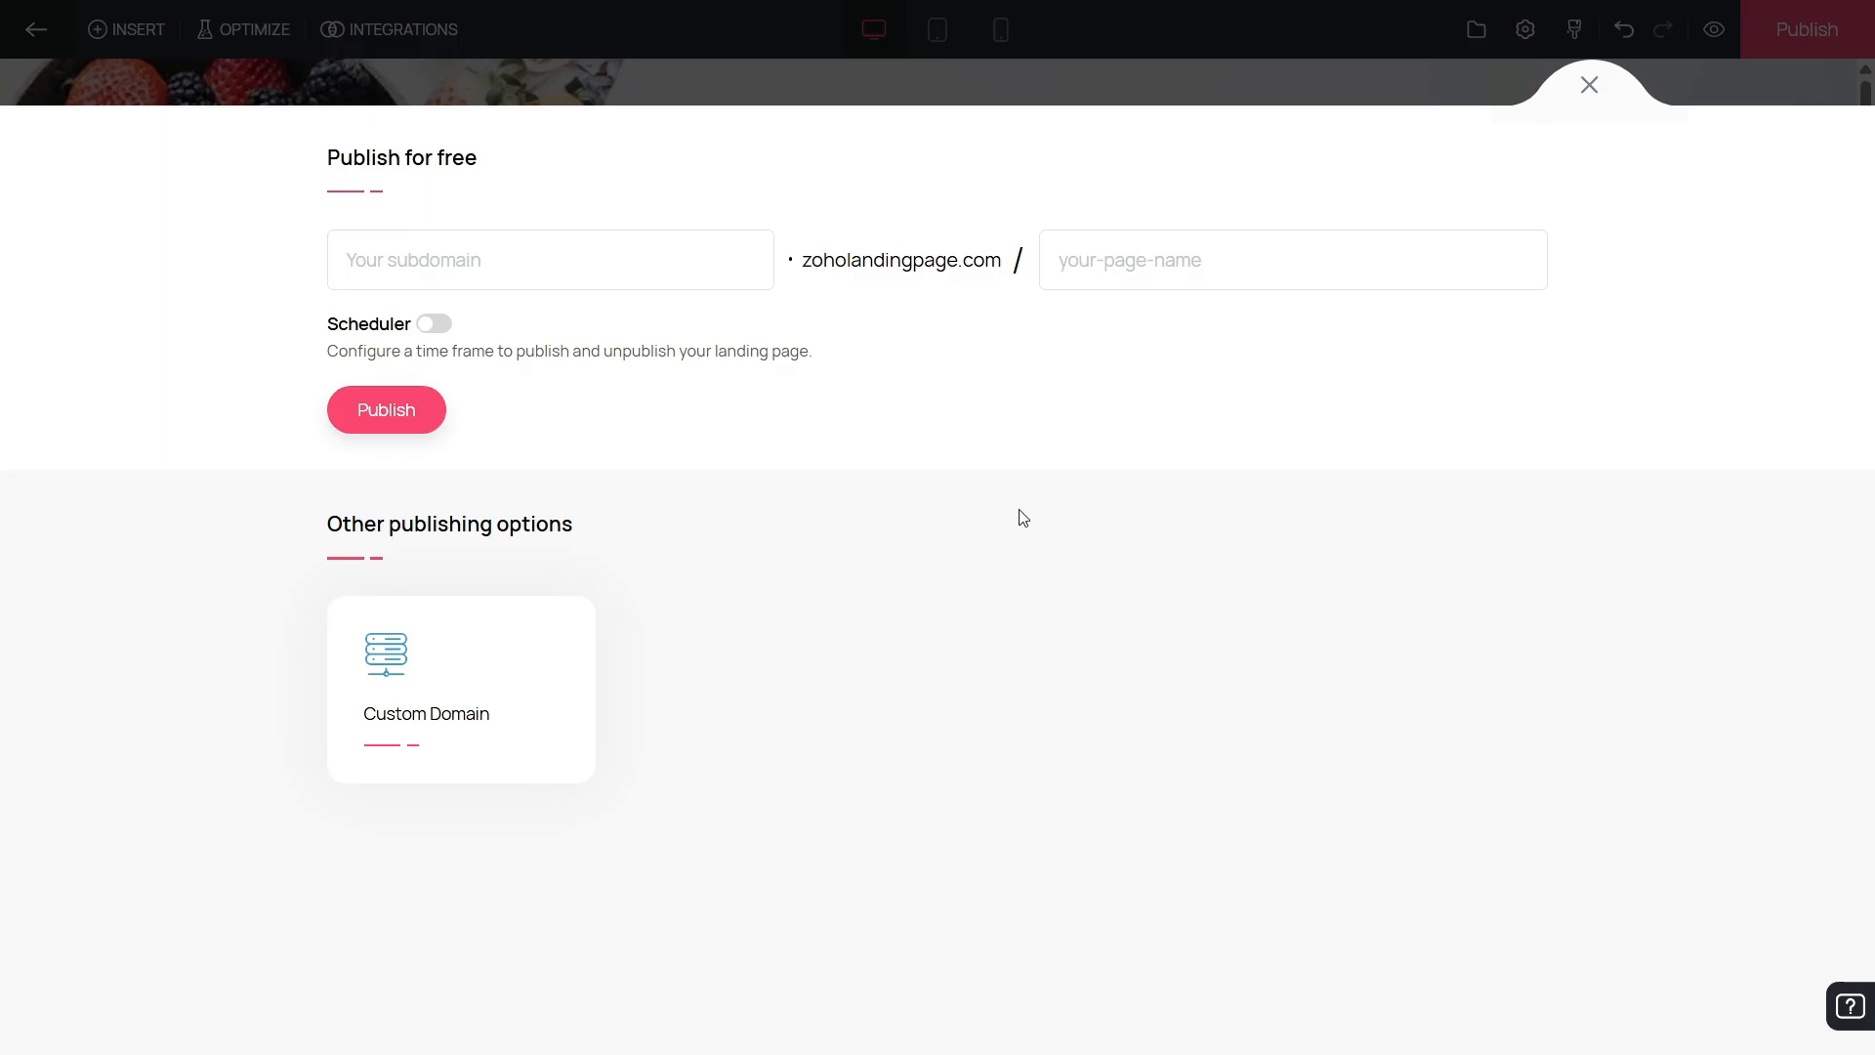
pyautogui.moveTo(319, 161); pyautogui.dragTo(549, 192)
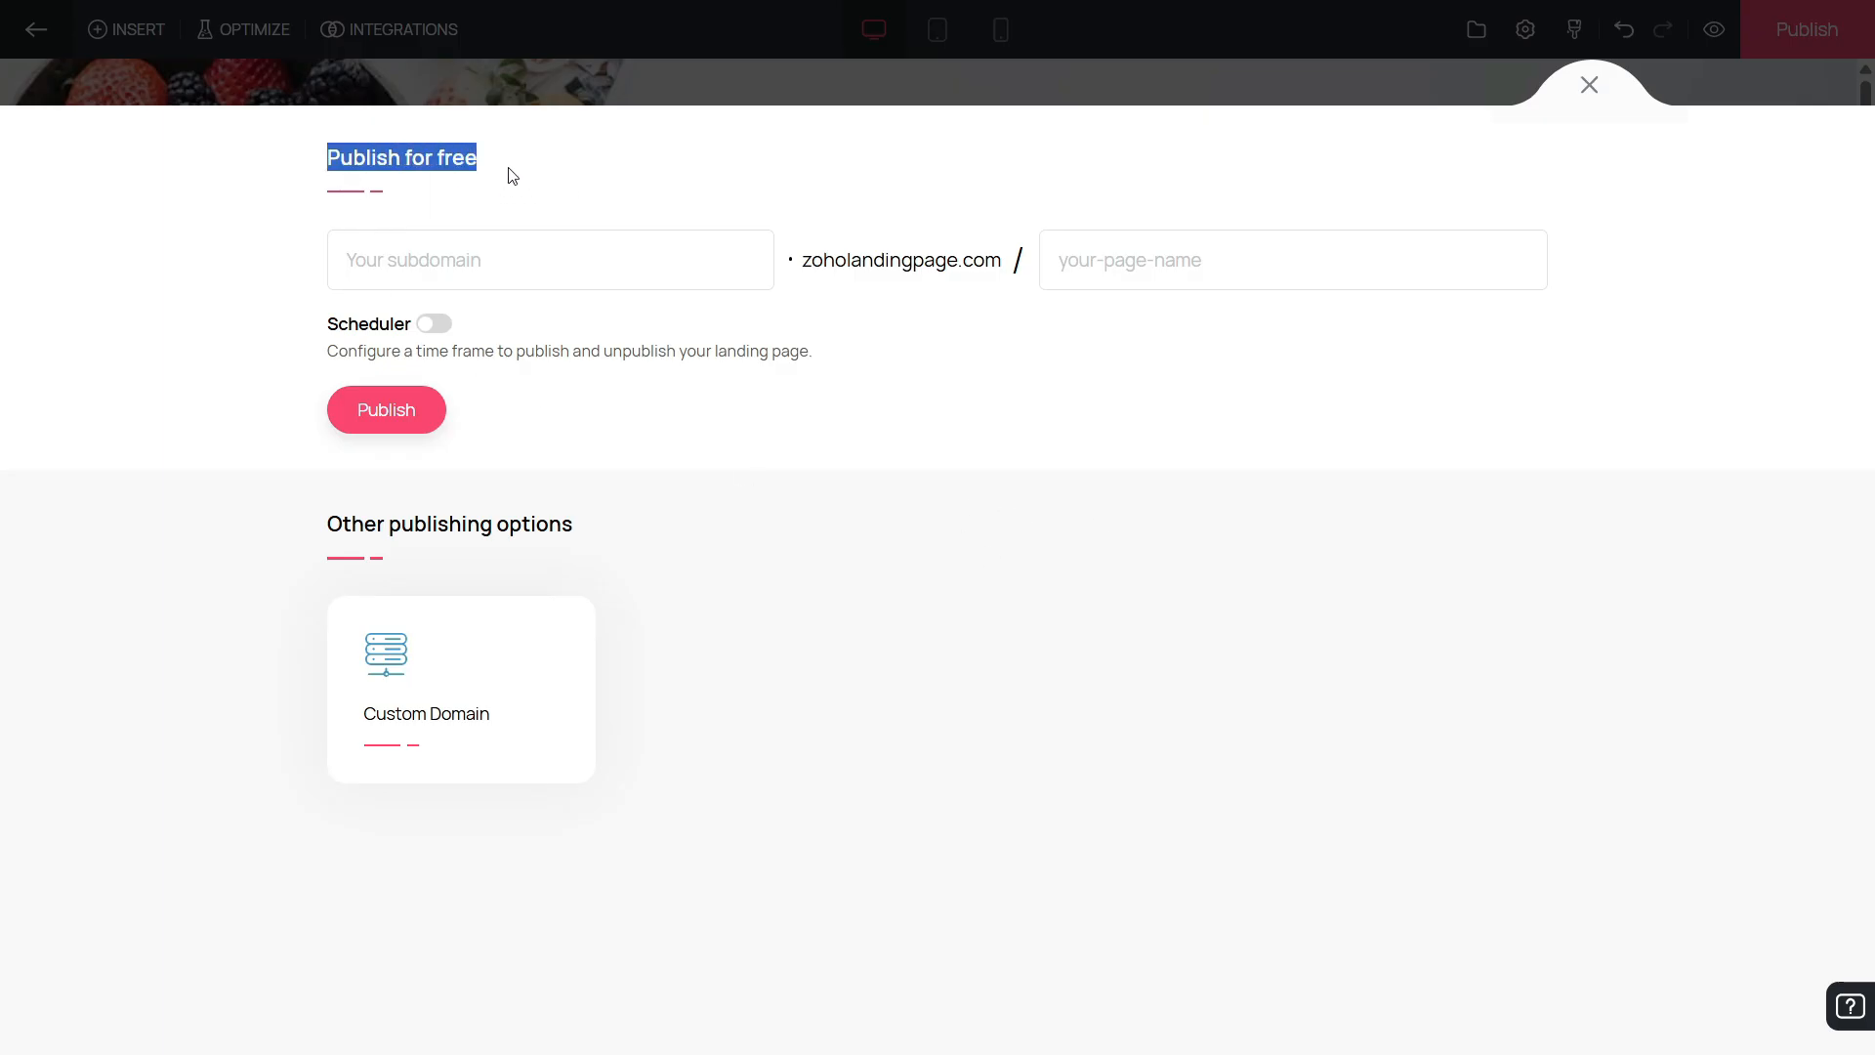
pyautogui.click(547, 184)
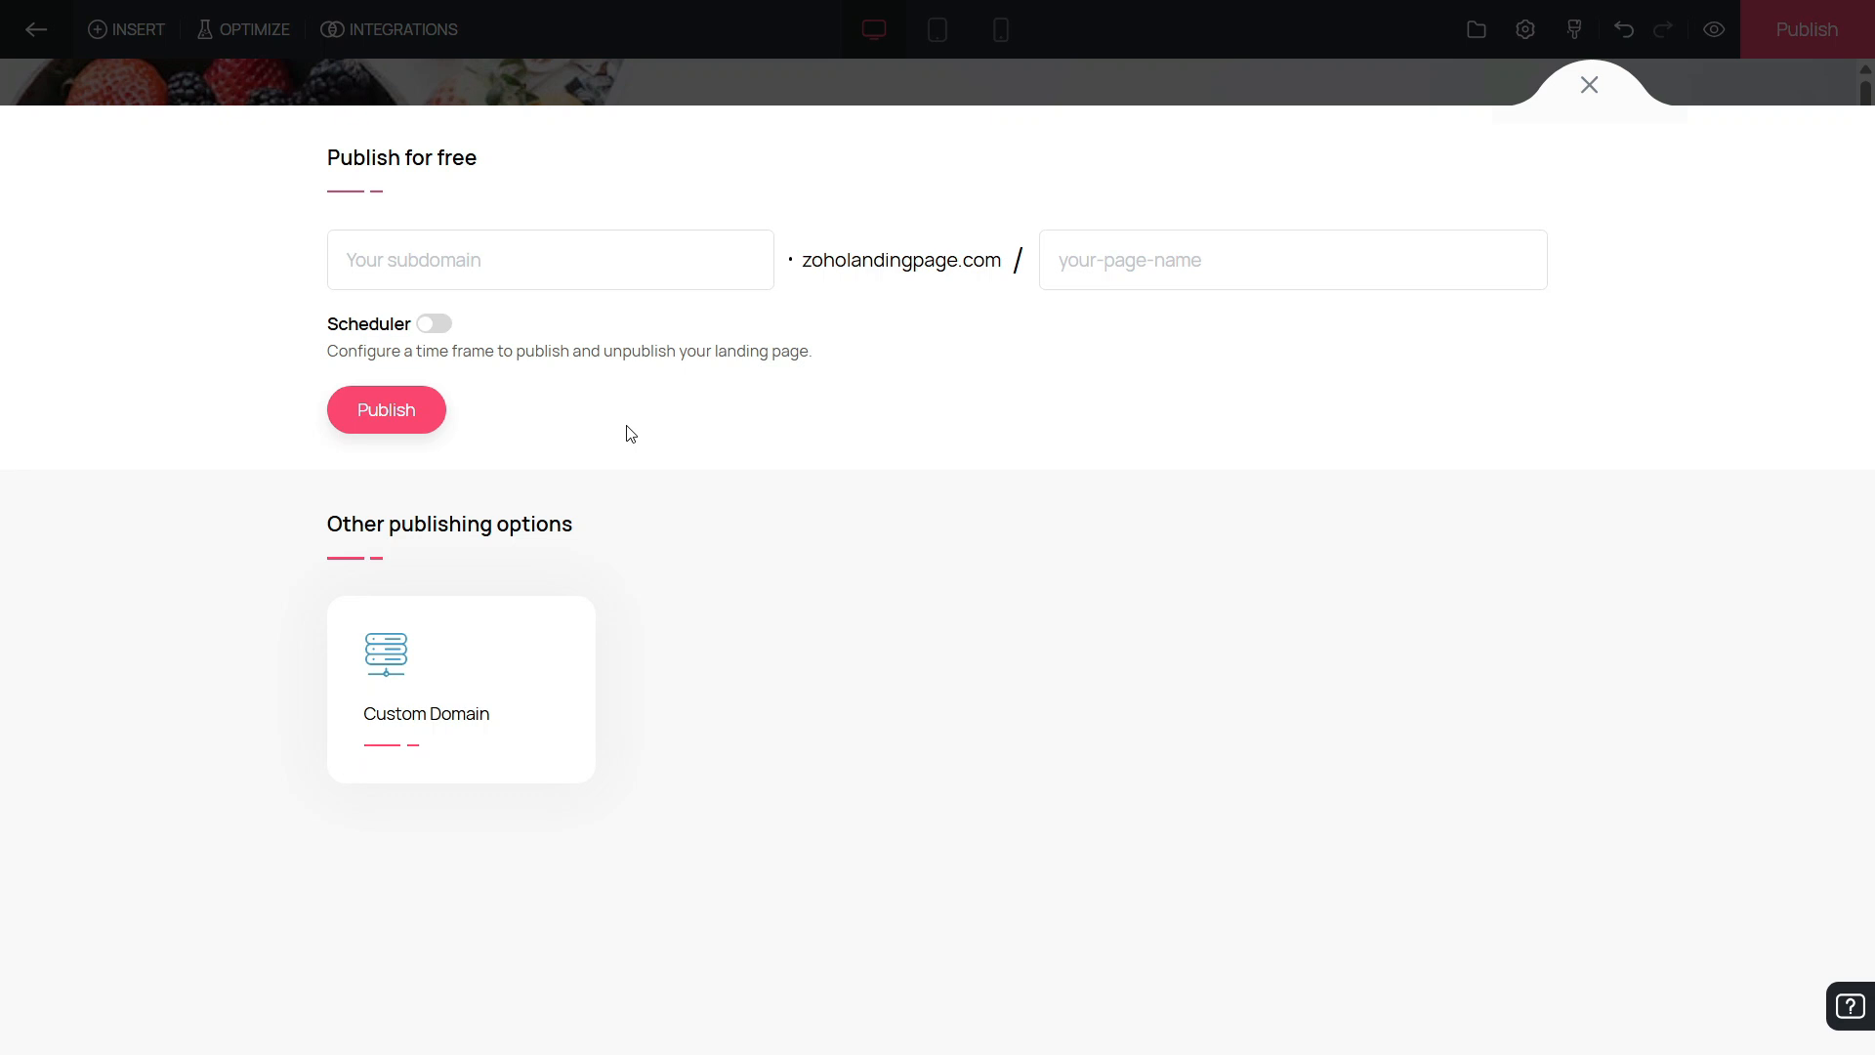
pyautogui.click(434, 325)
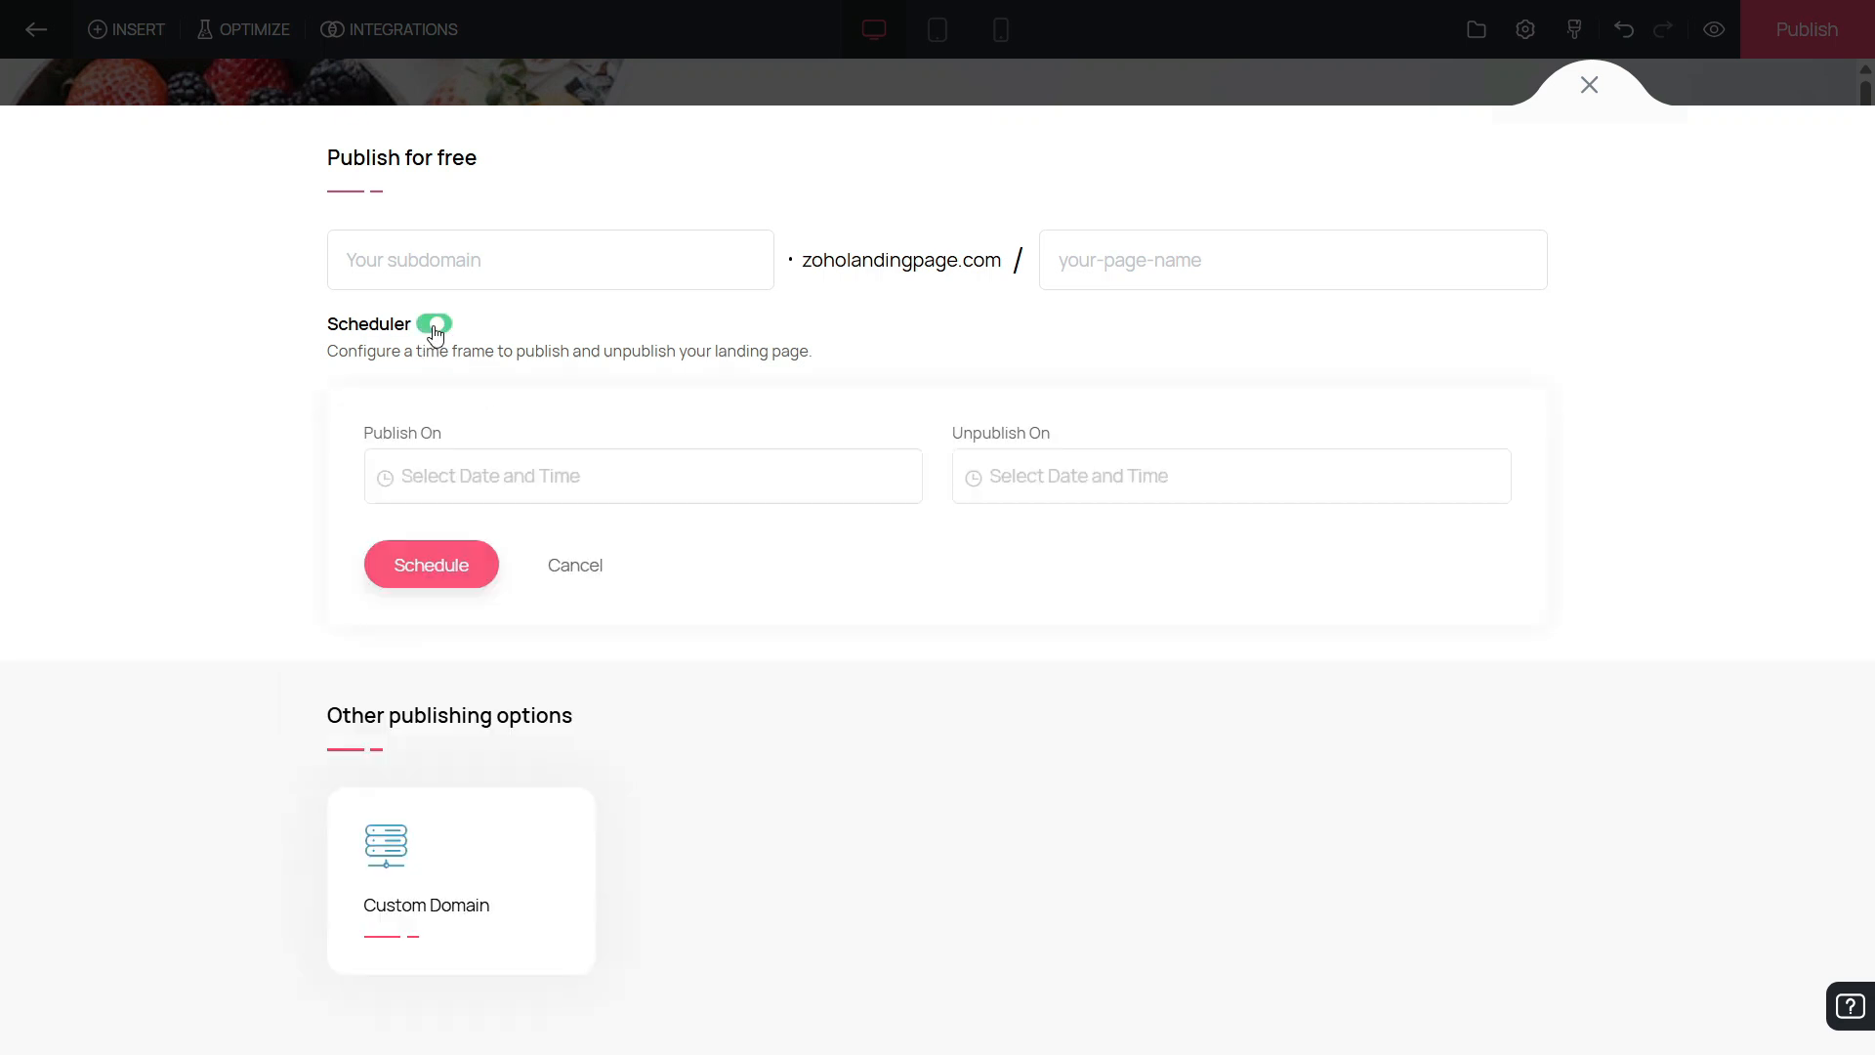
pyautogui.click(463, 475)
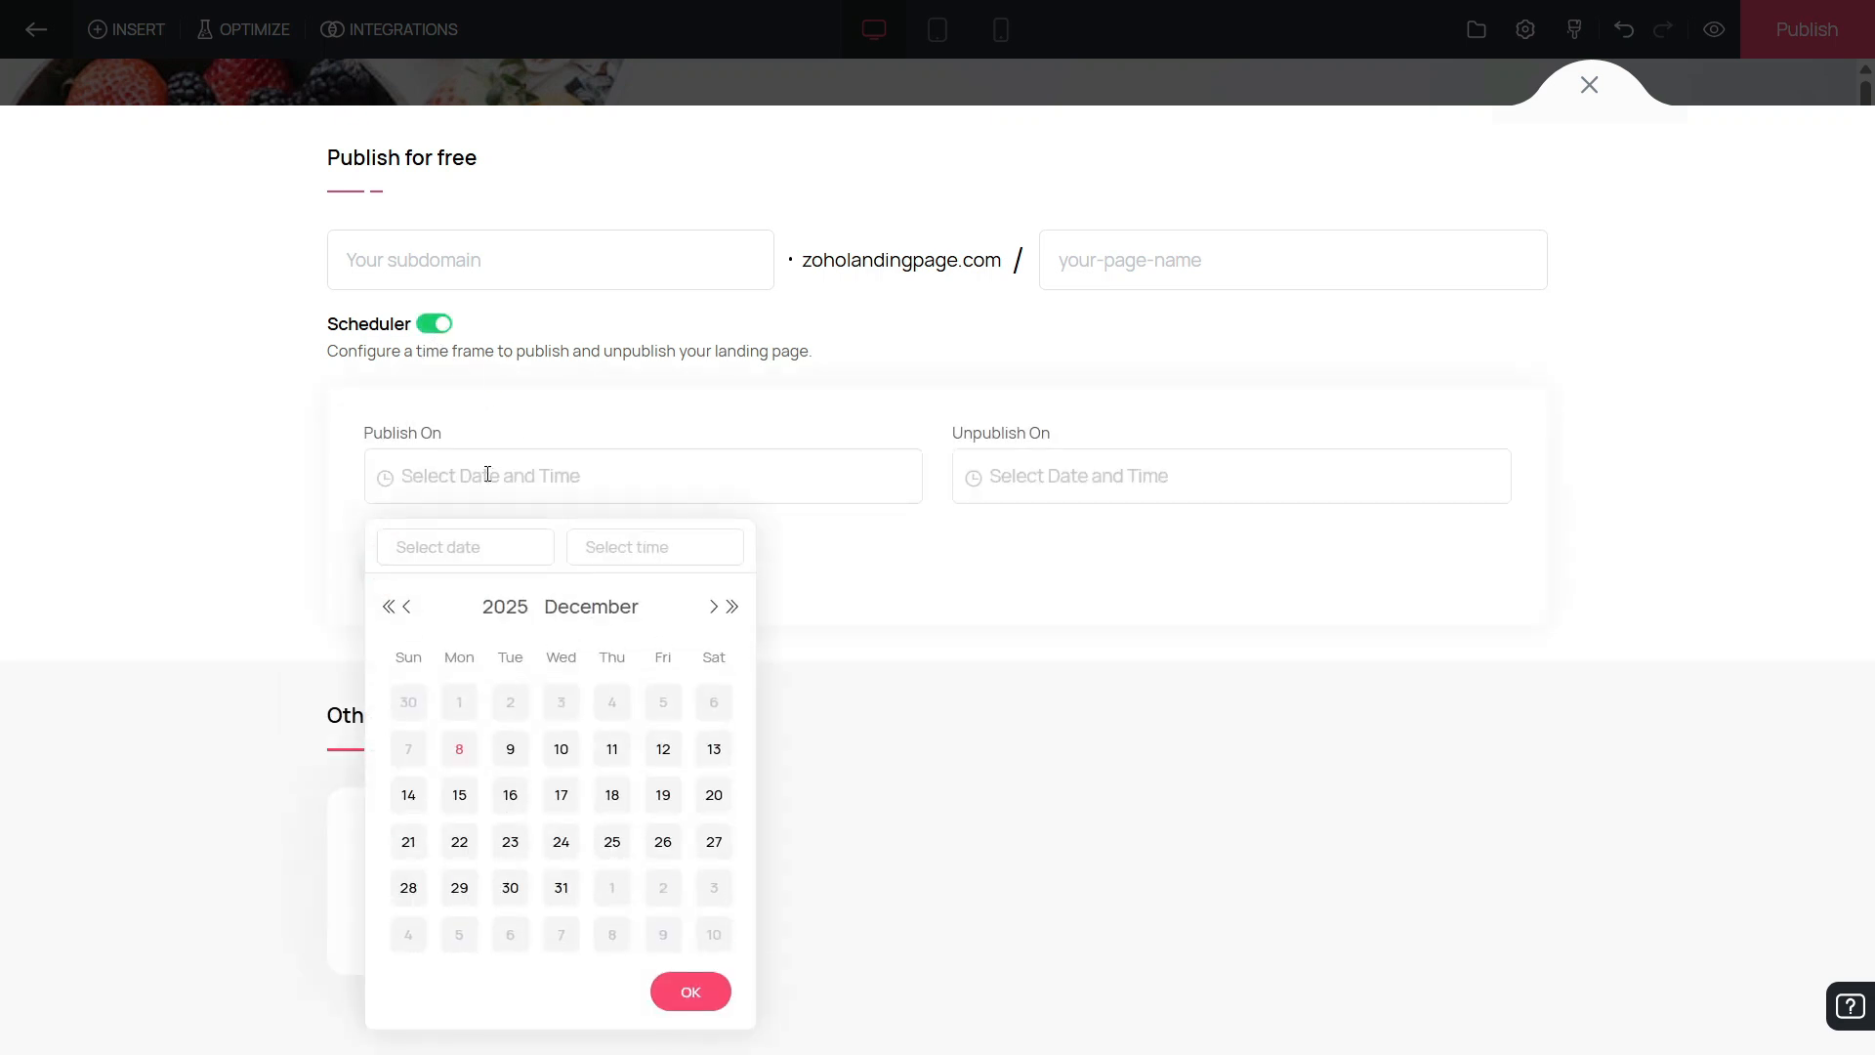
pyautogui.click(947, 652)
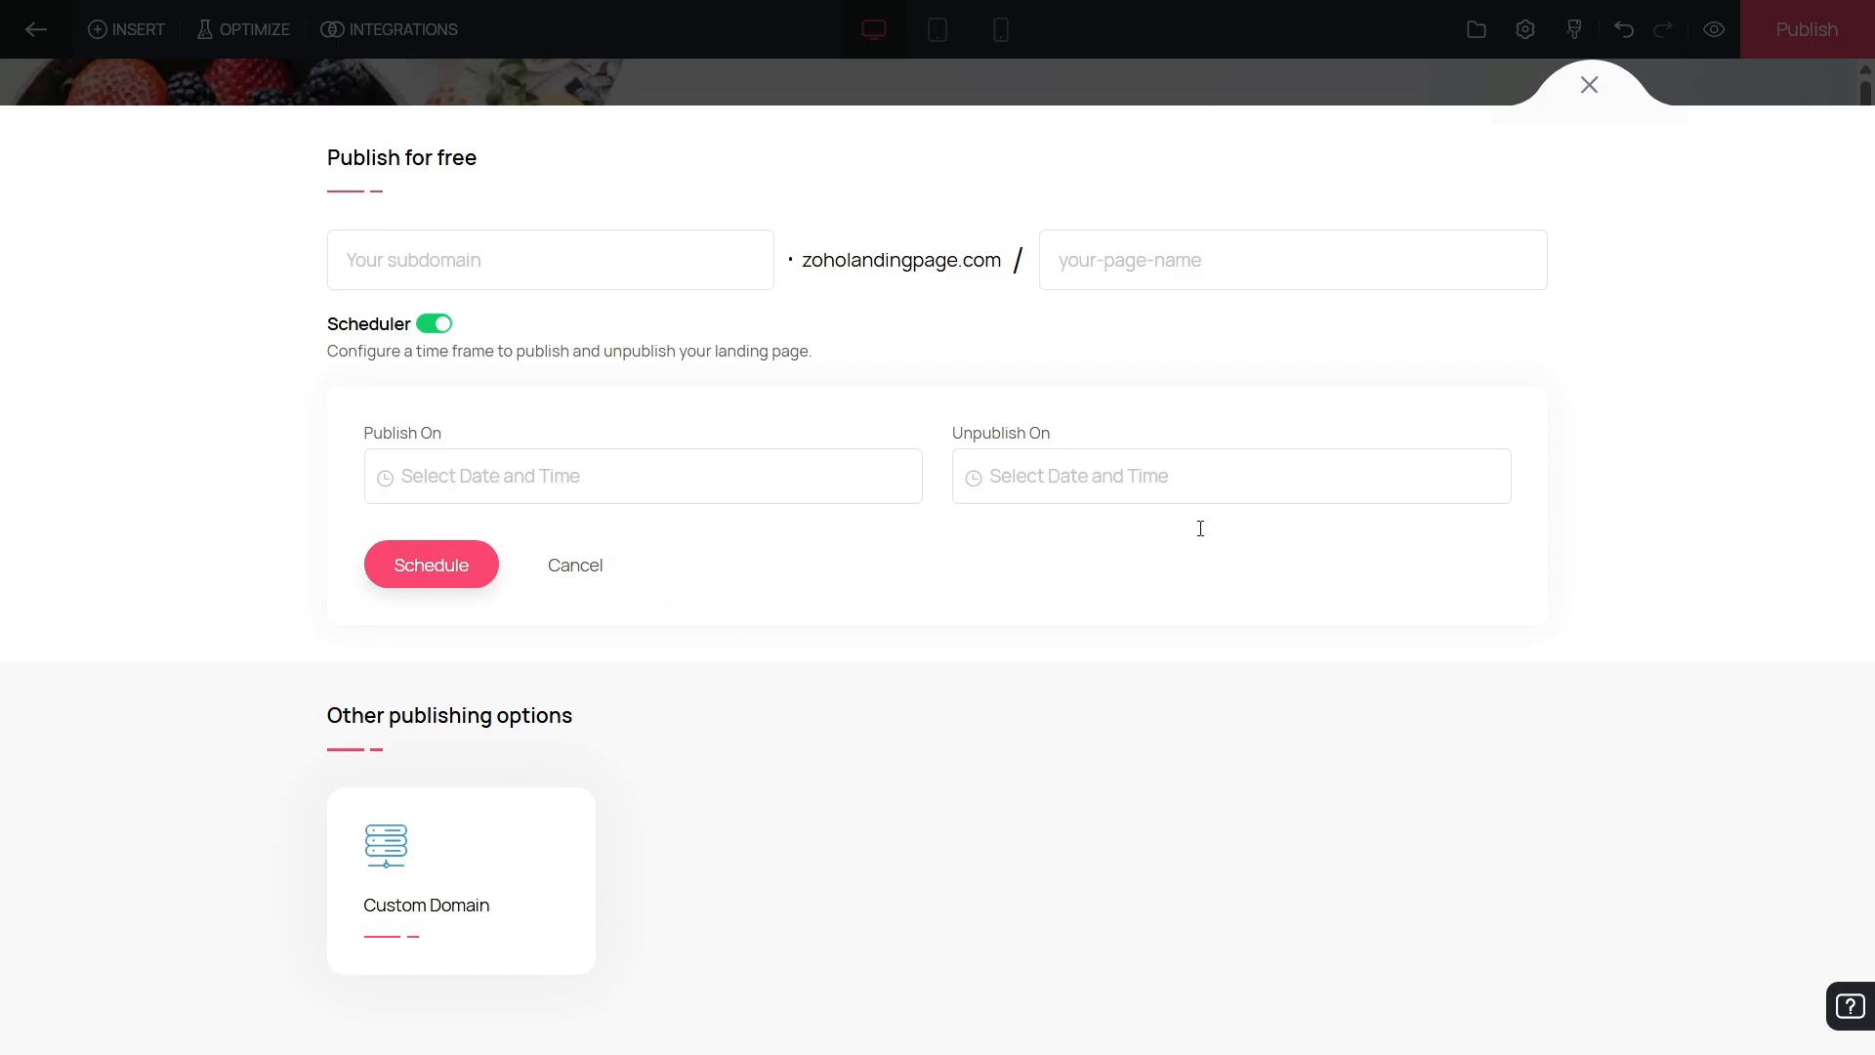
pyautogui.click(432, 325)
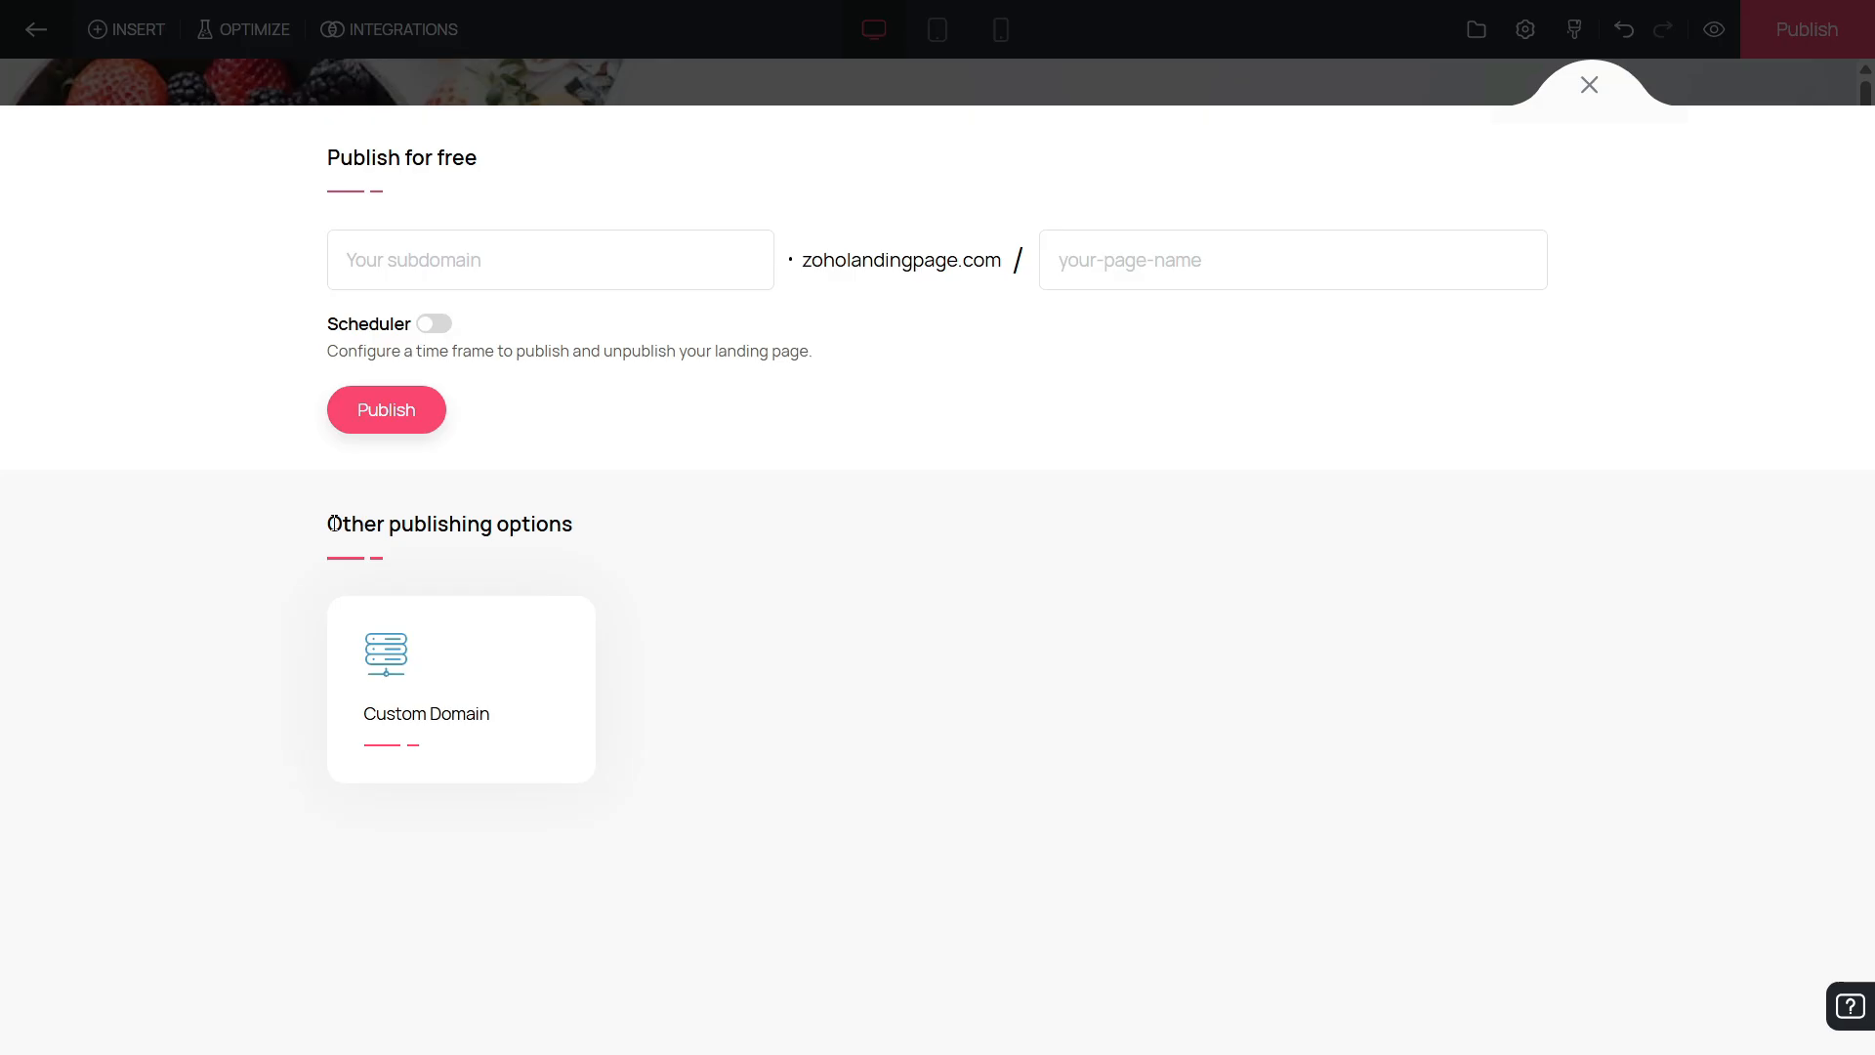
# Look at the custom domain option among the other publishing options and return to the free publishing form
pyautogui.moveTo(333, 524); pyautogui.dragTo(675, 536)
pyautogui.click(642, 544)
pyautogui.click(419, 728)
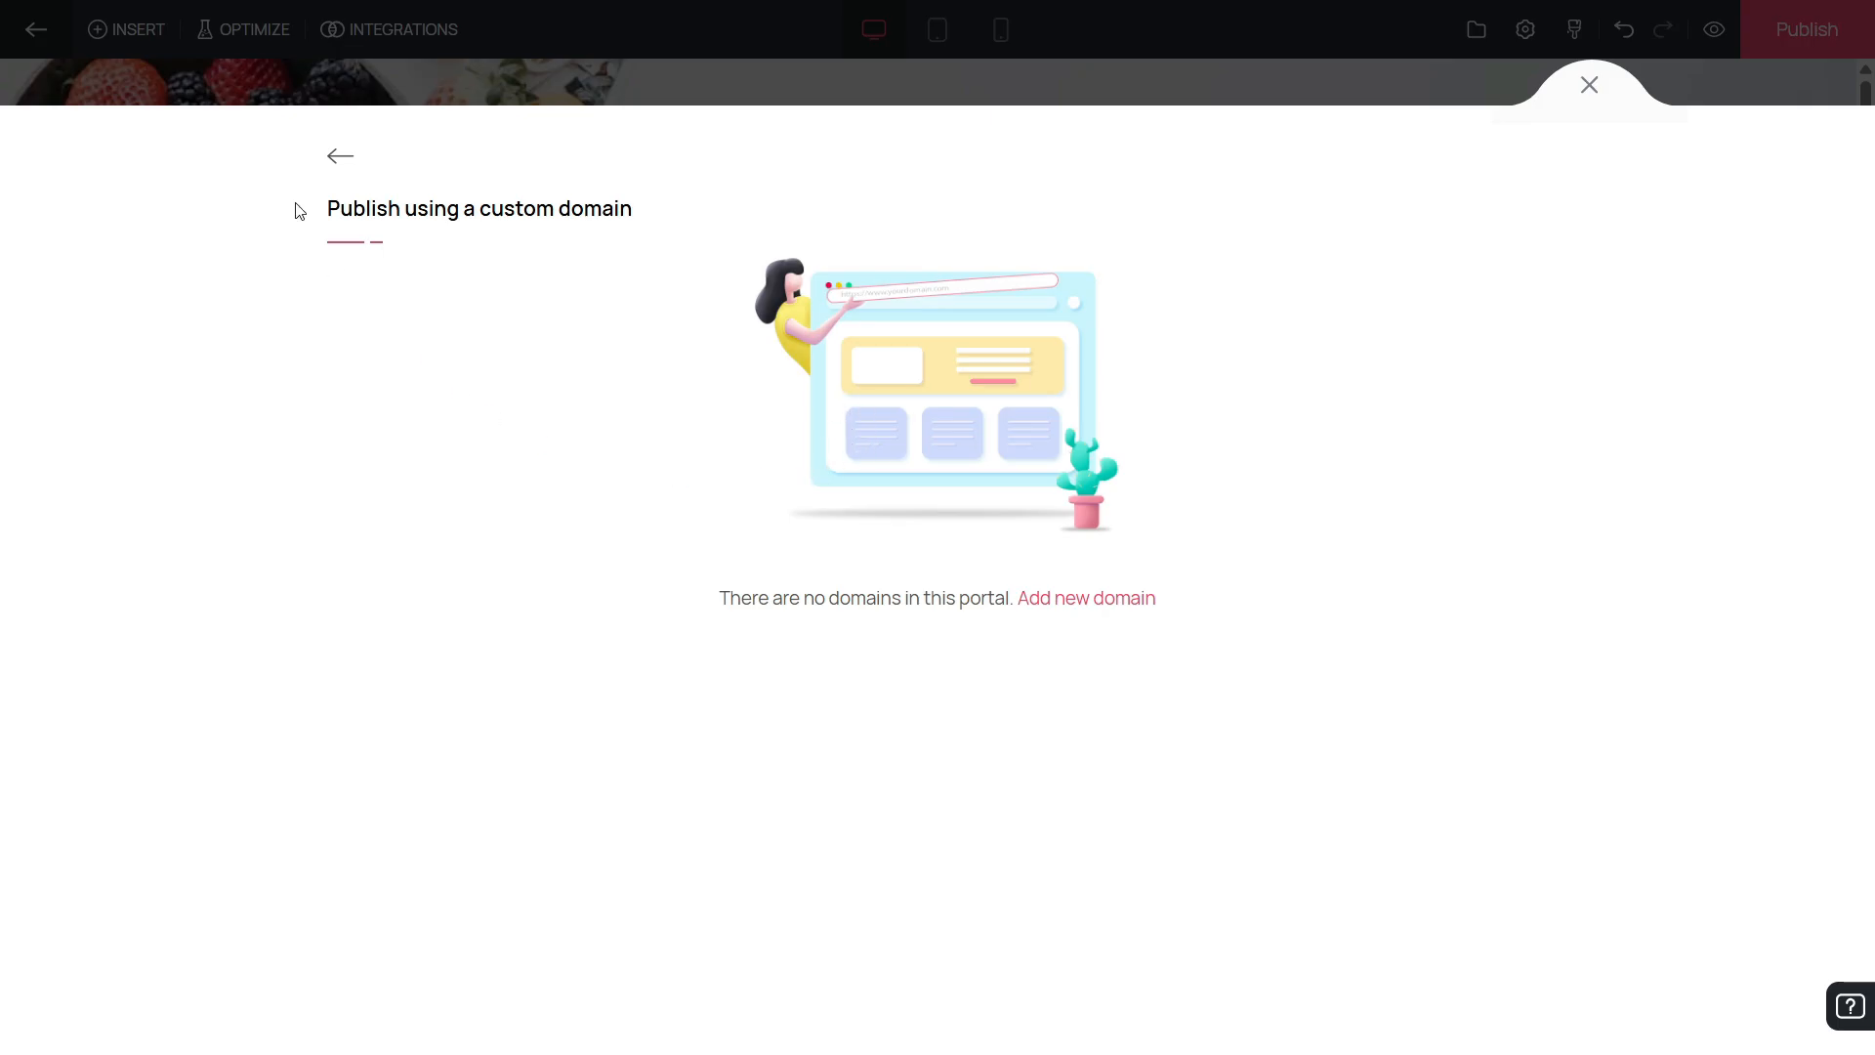
pyautogui.click(334, 176)
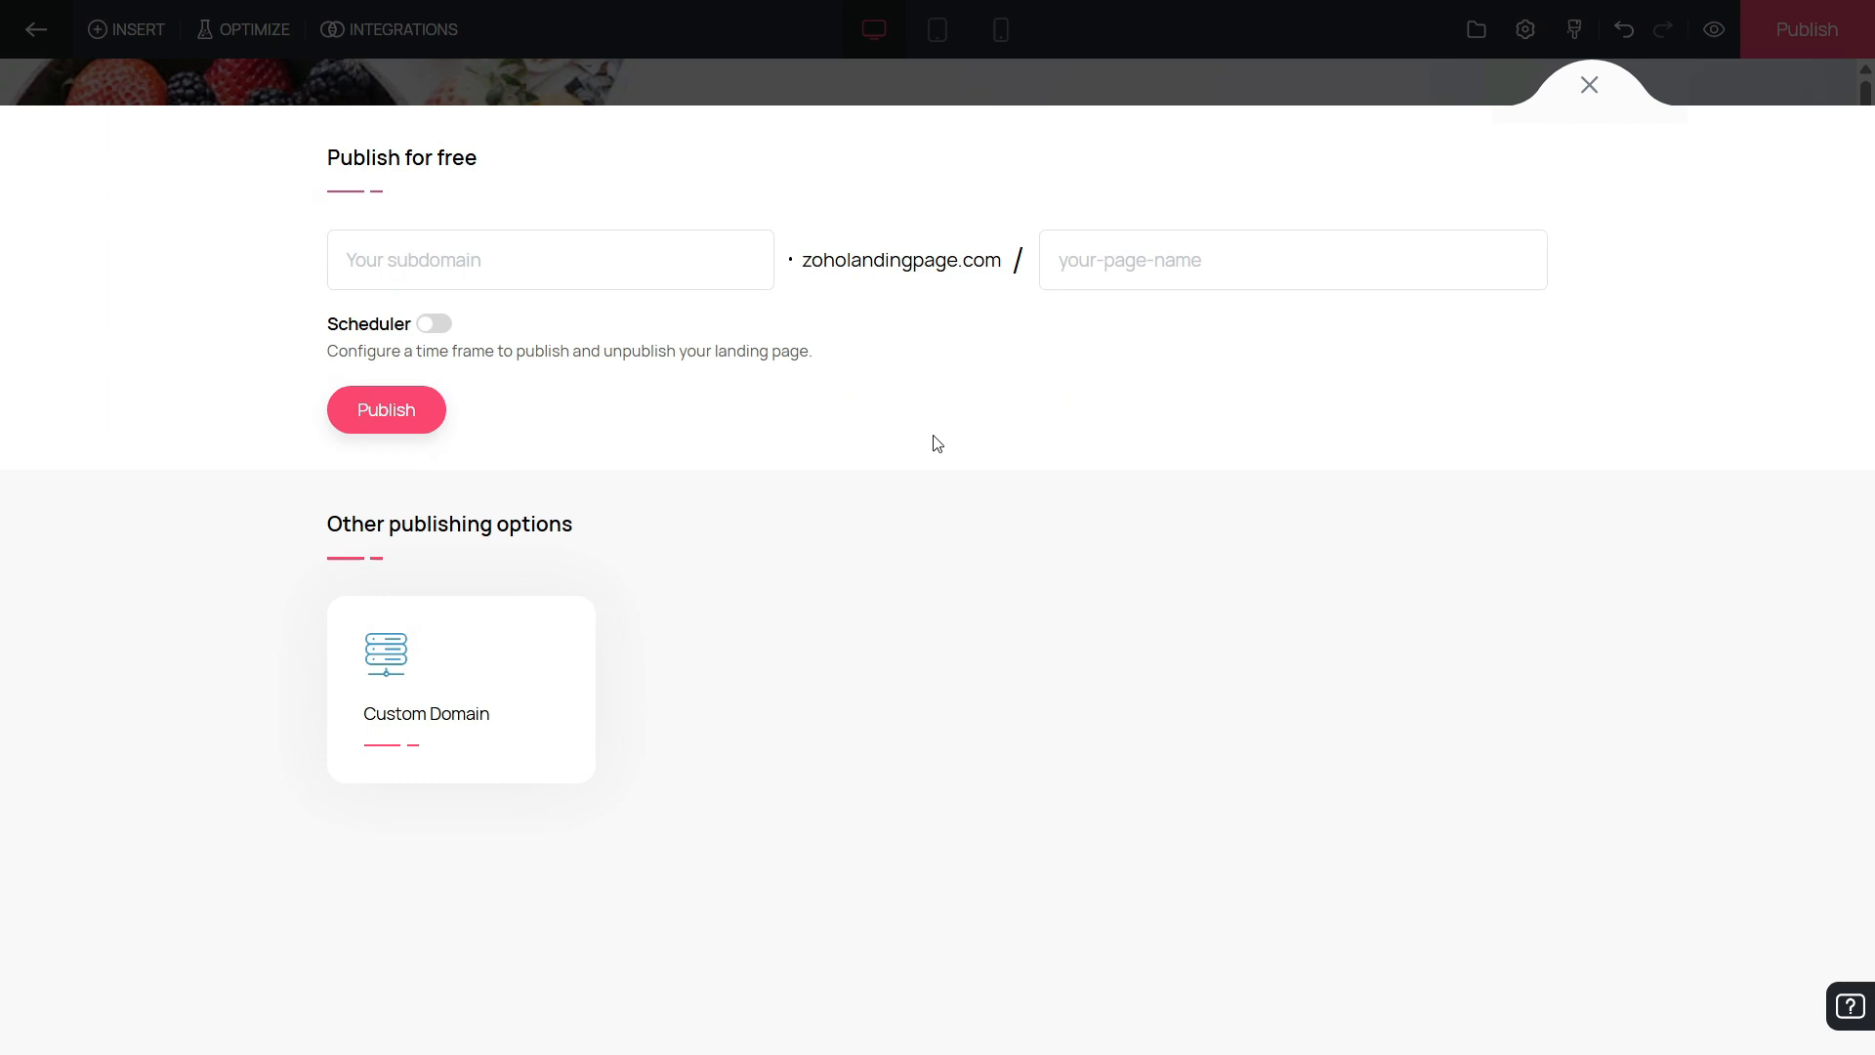
# Publish the landing page for free under zoholandingpage.com with the subdomain Tutobot, leaving the page name empty
pyautogui.click(383, 429)
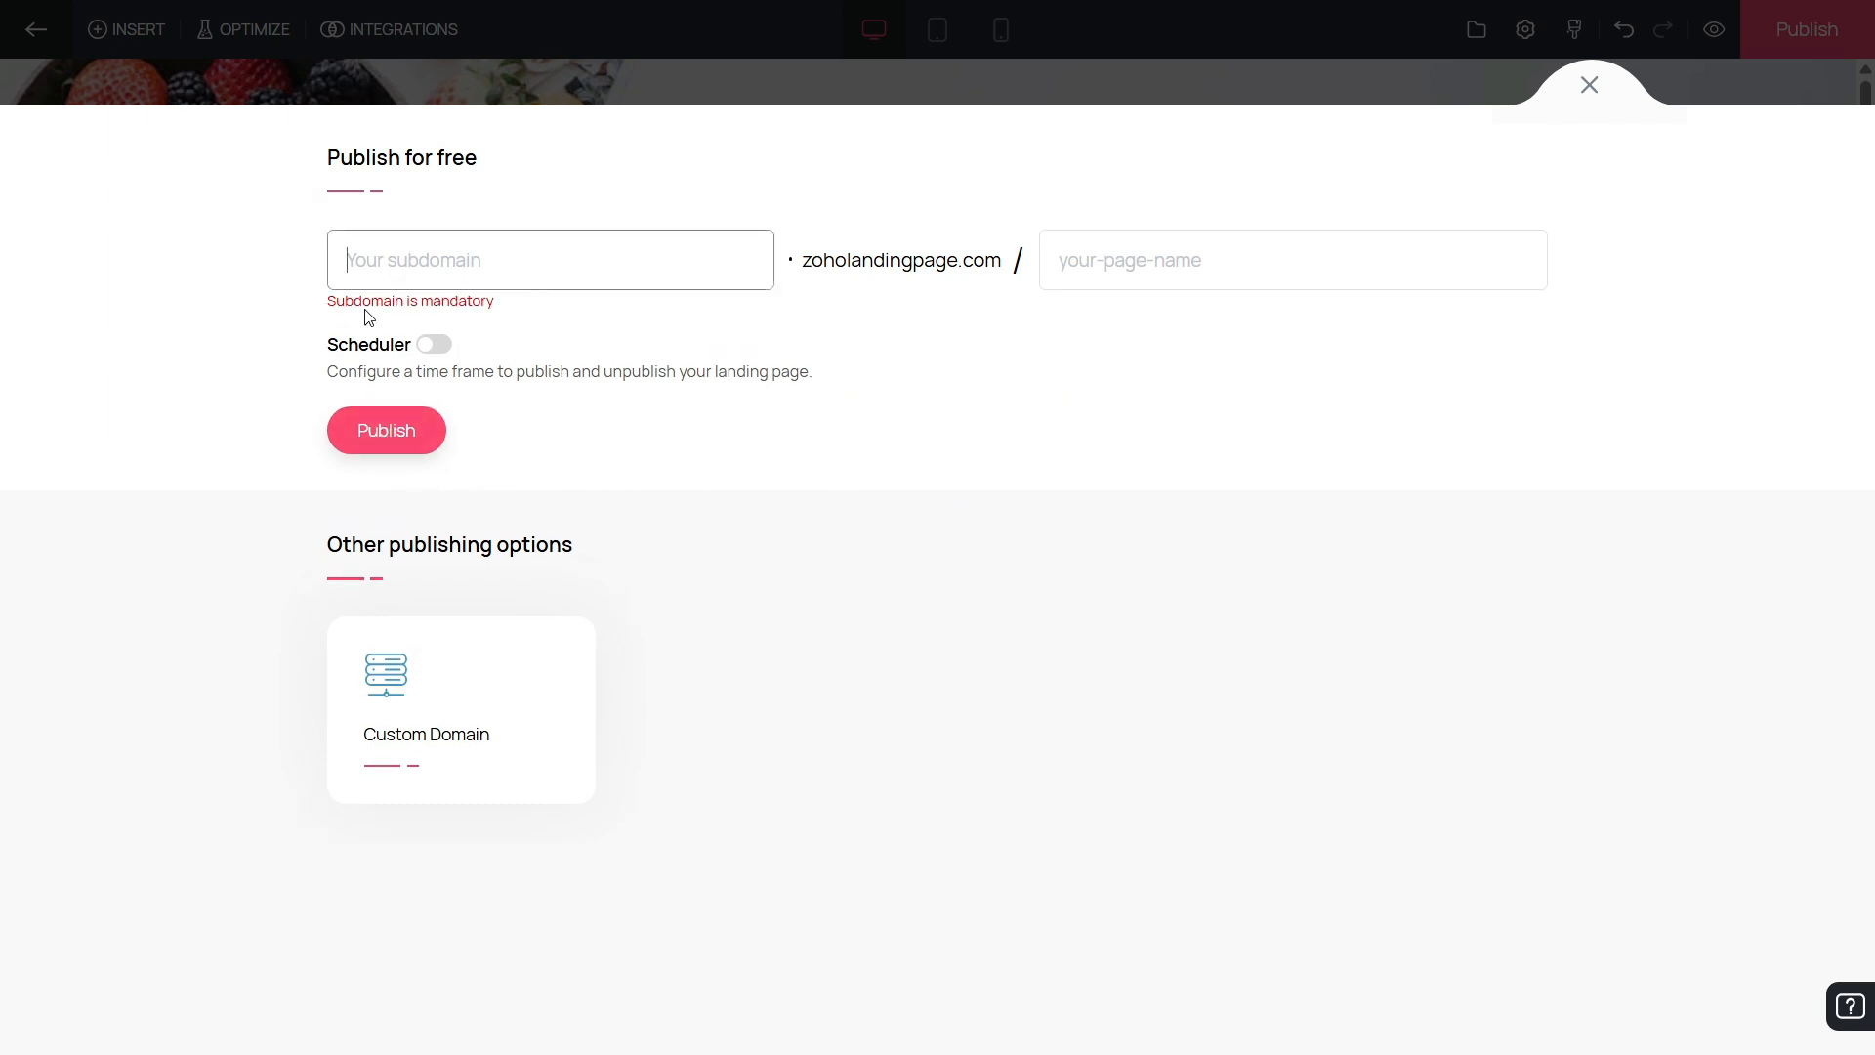
pyautogui.write('Tuto')
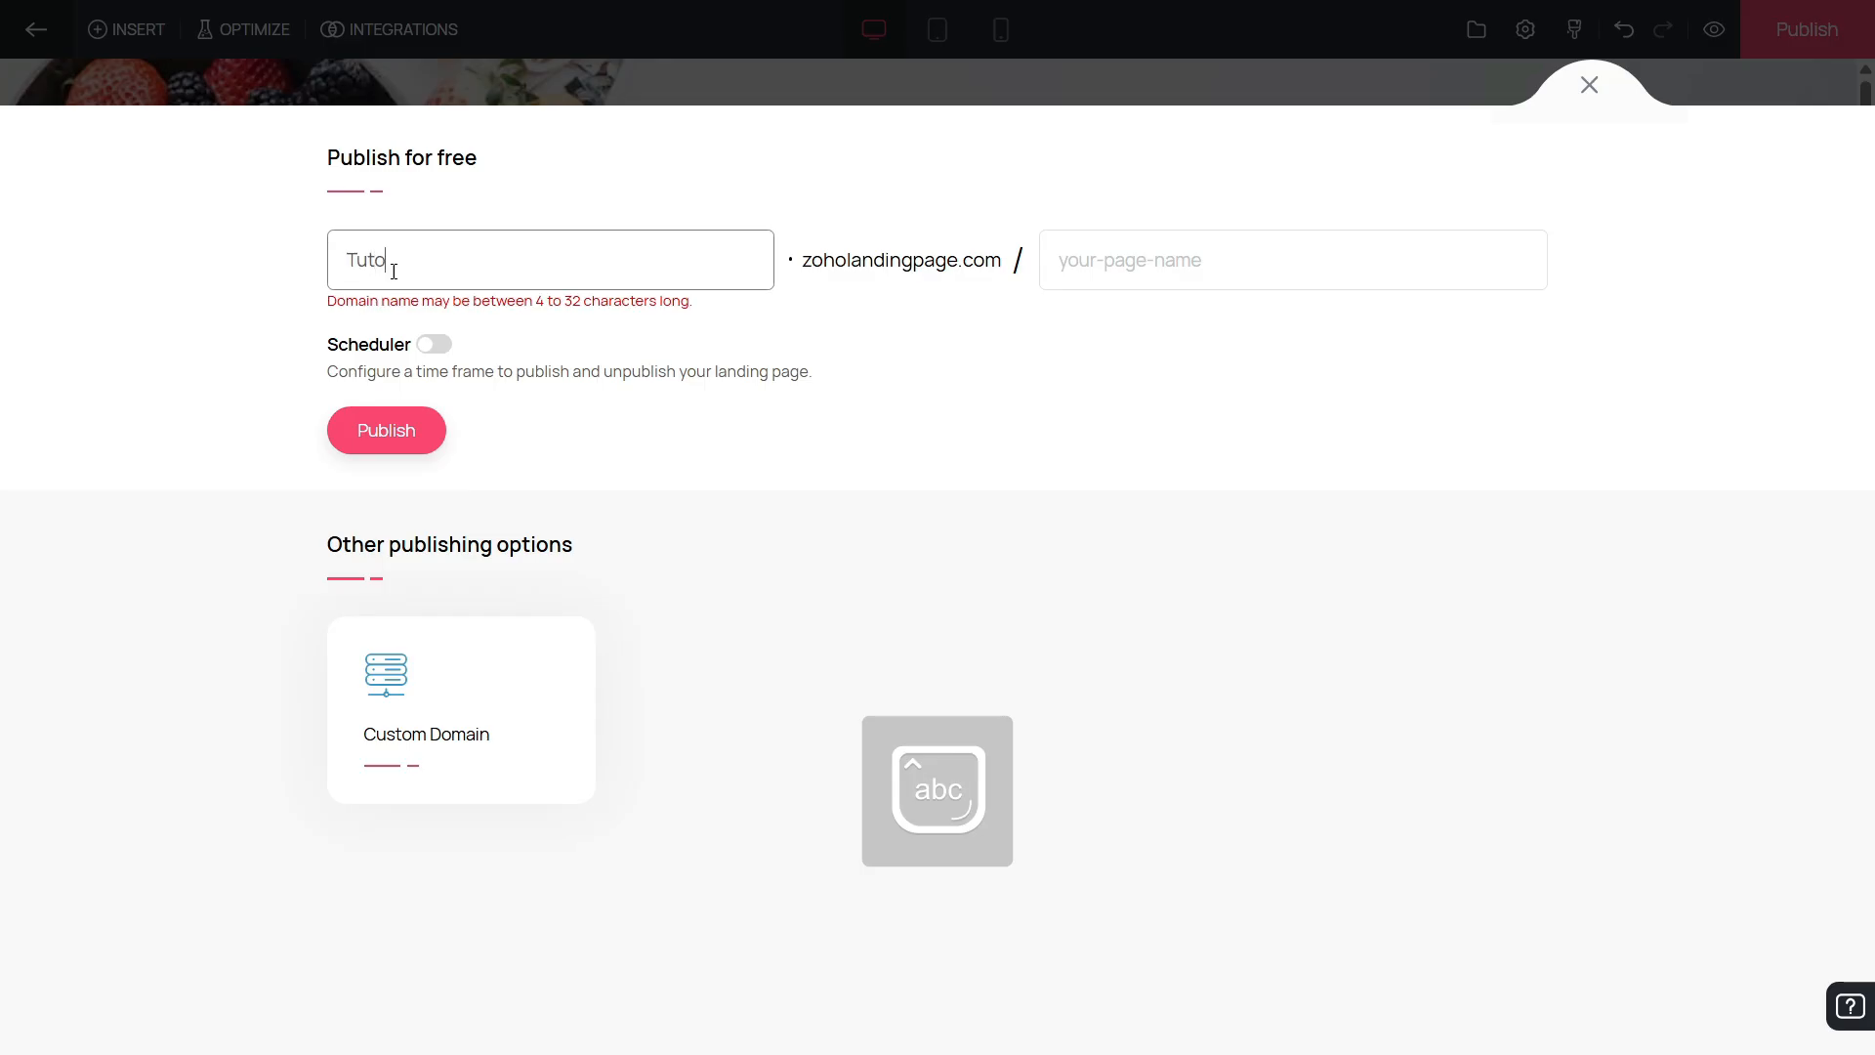
pyautogui.write('bot')
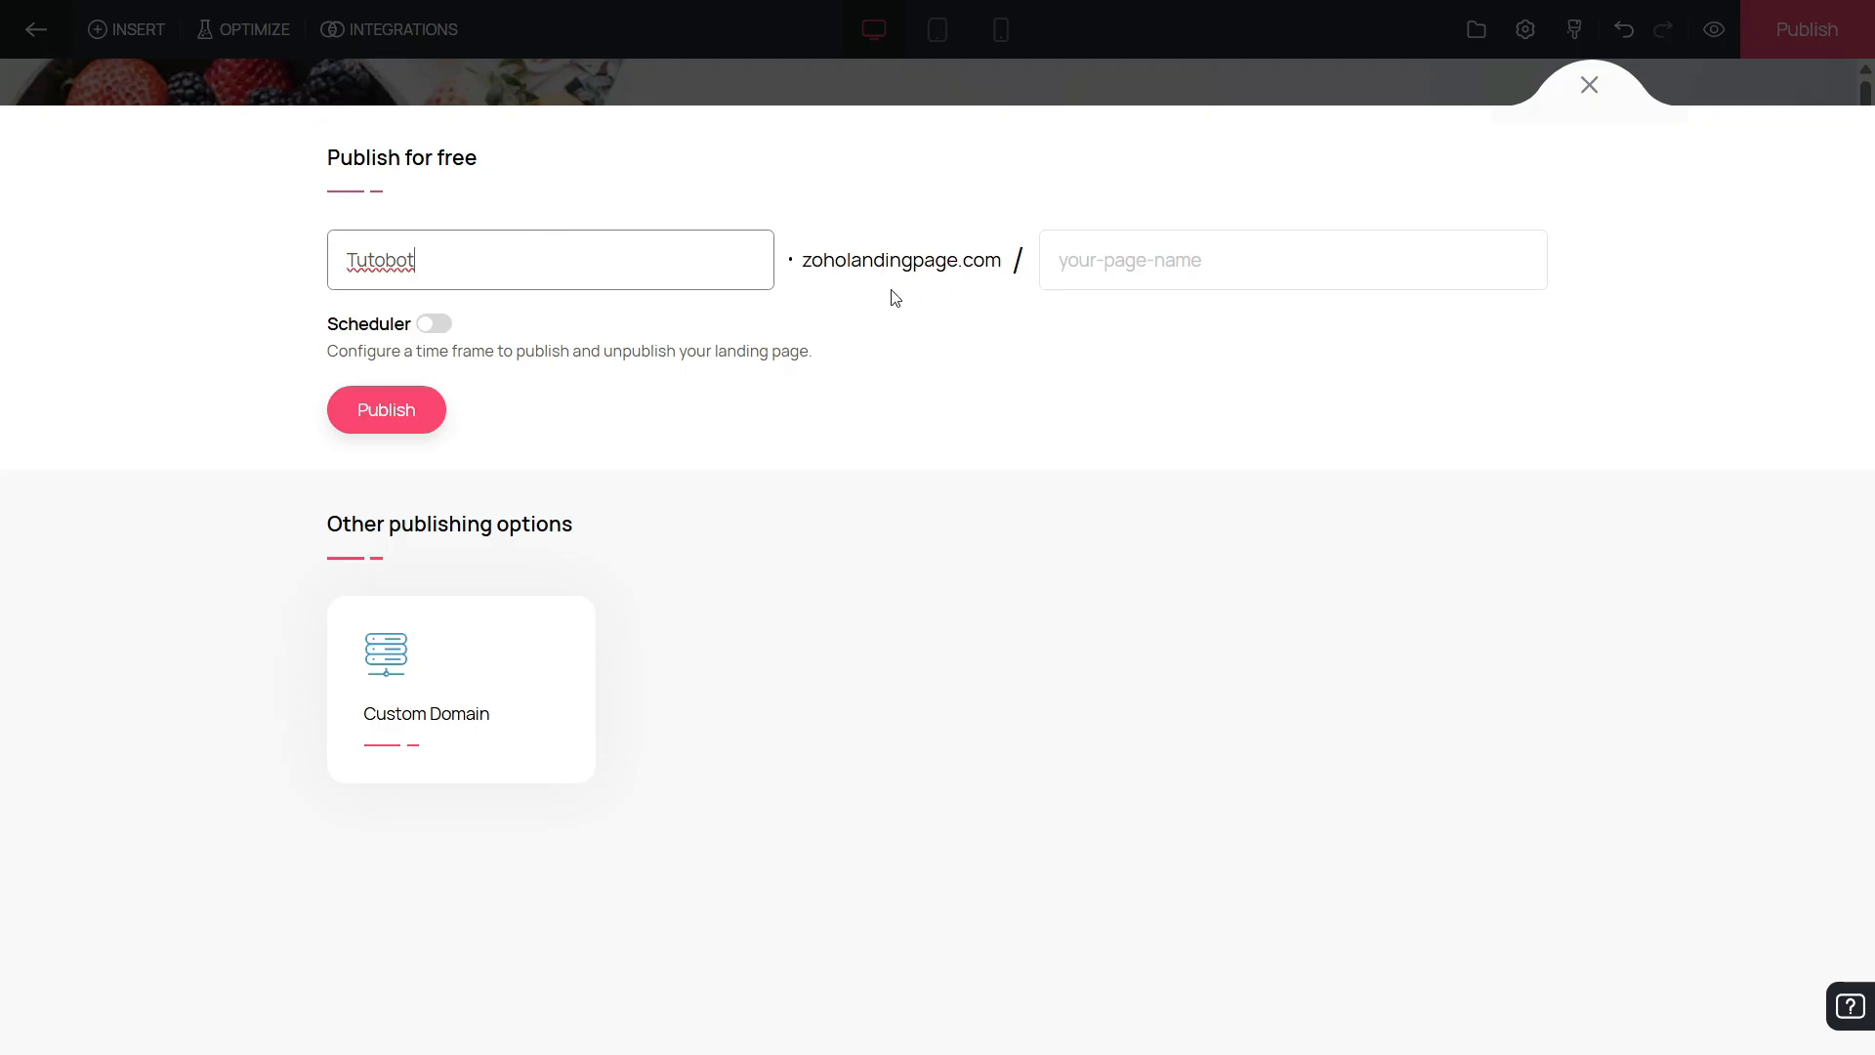
pyautogui.click(587, 349)
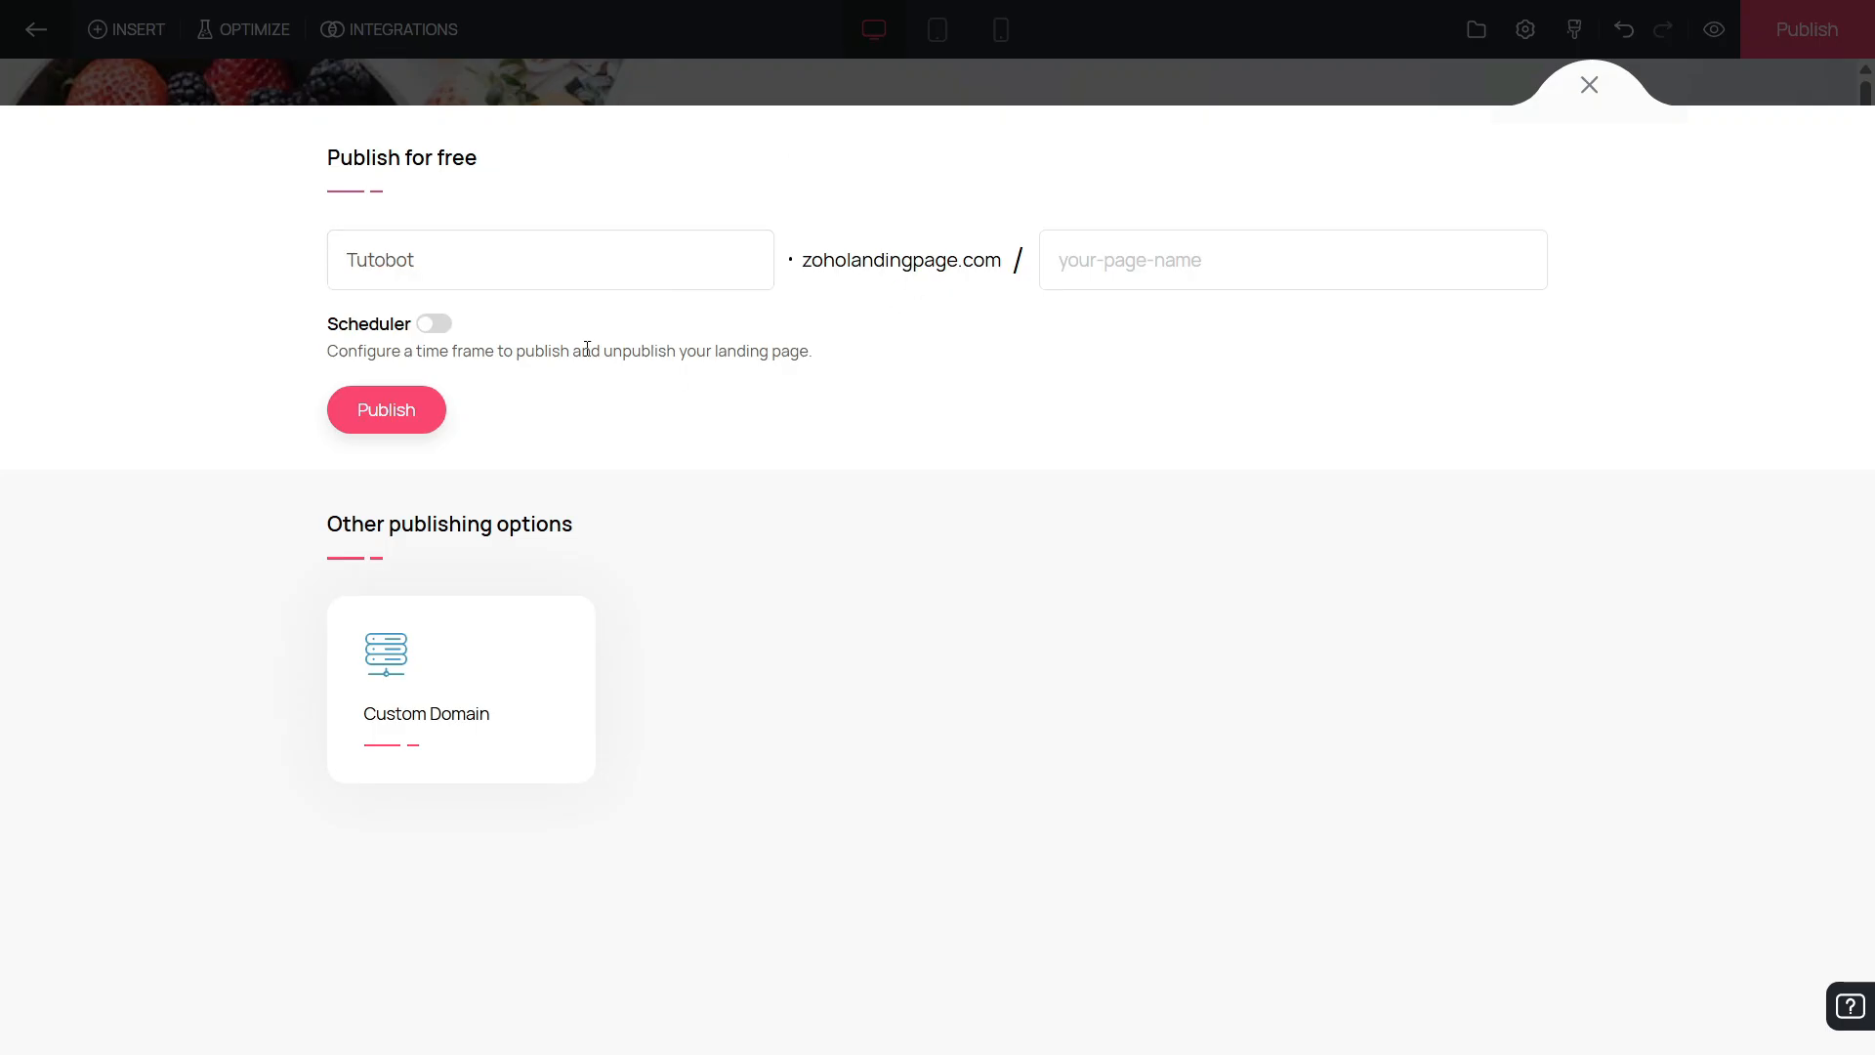
pyautogui.click(401, 422)
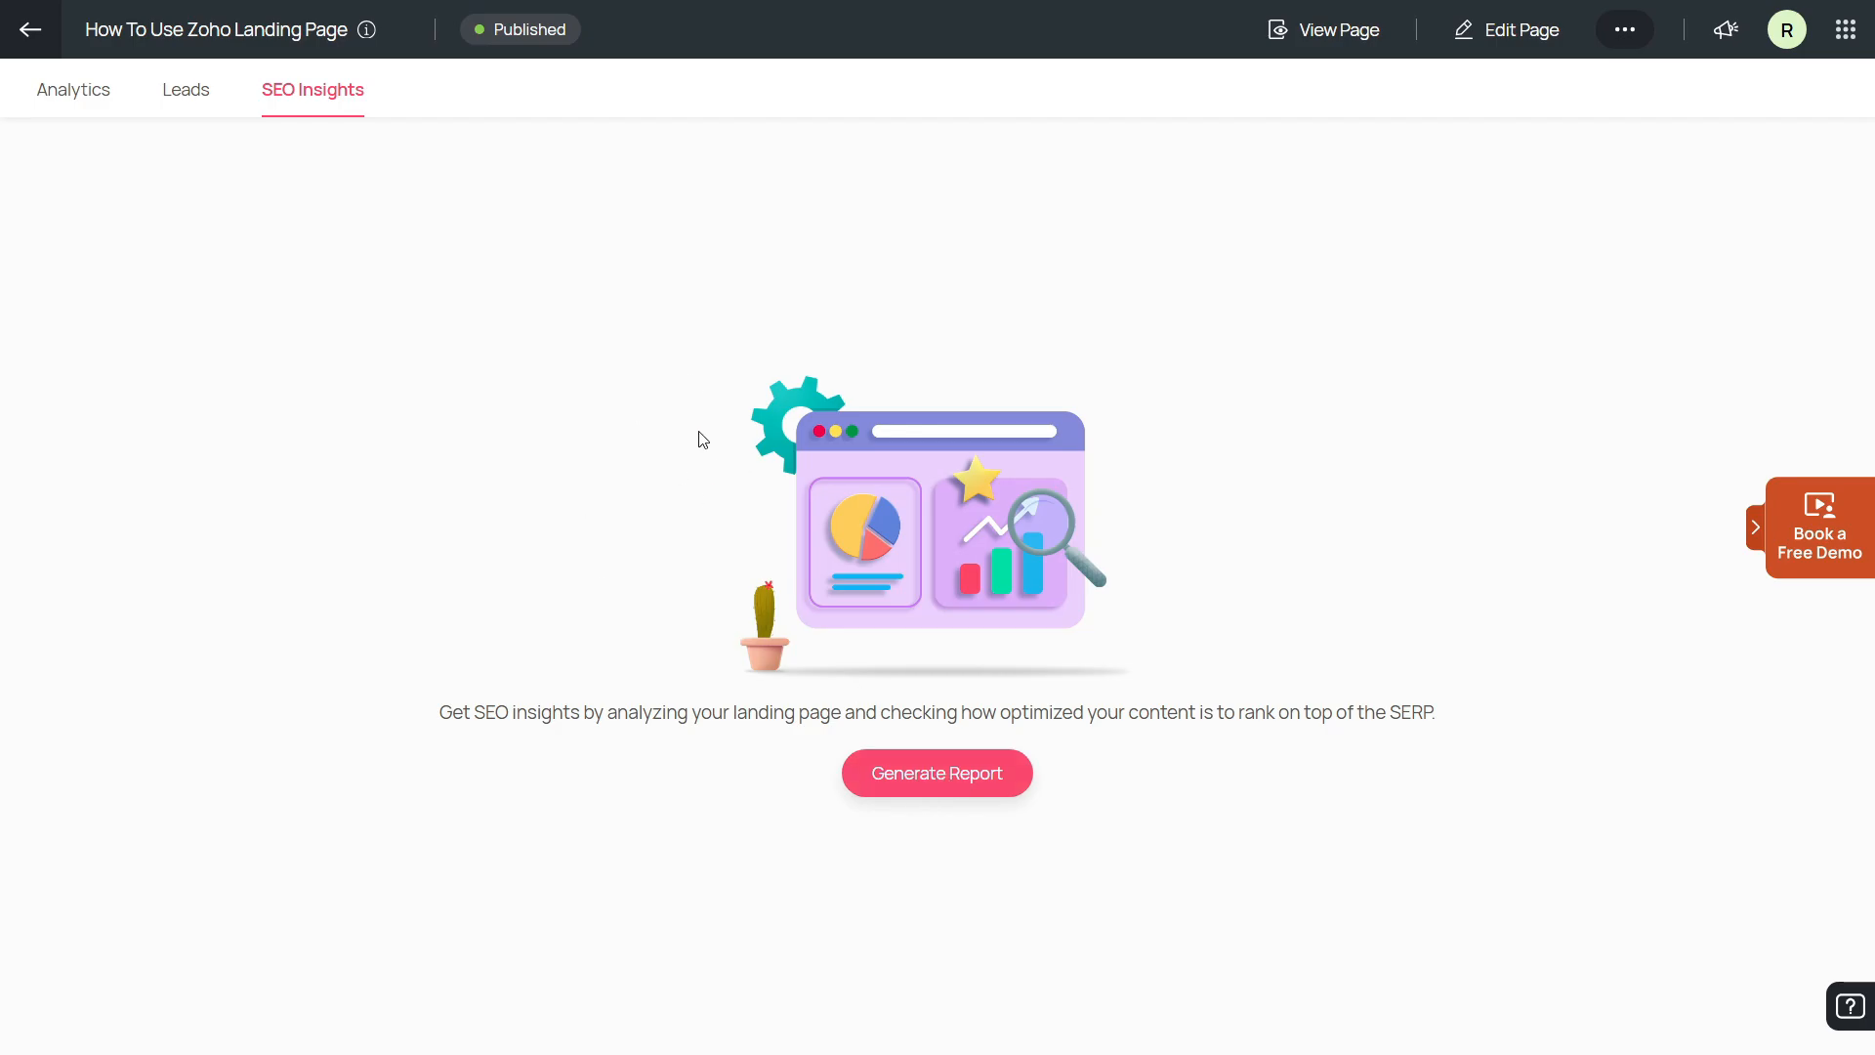
# Review the published page's lead list and analytics overview, and return to the workspace's page list
pyautogui.click(181, 90)
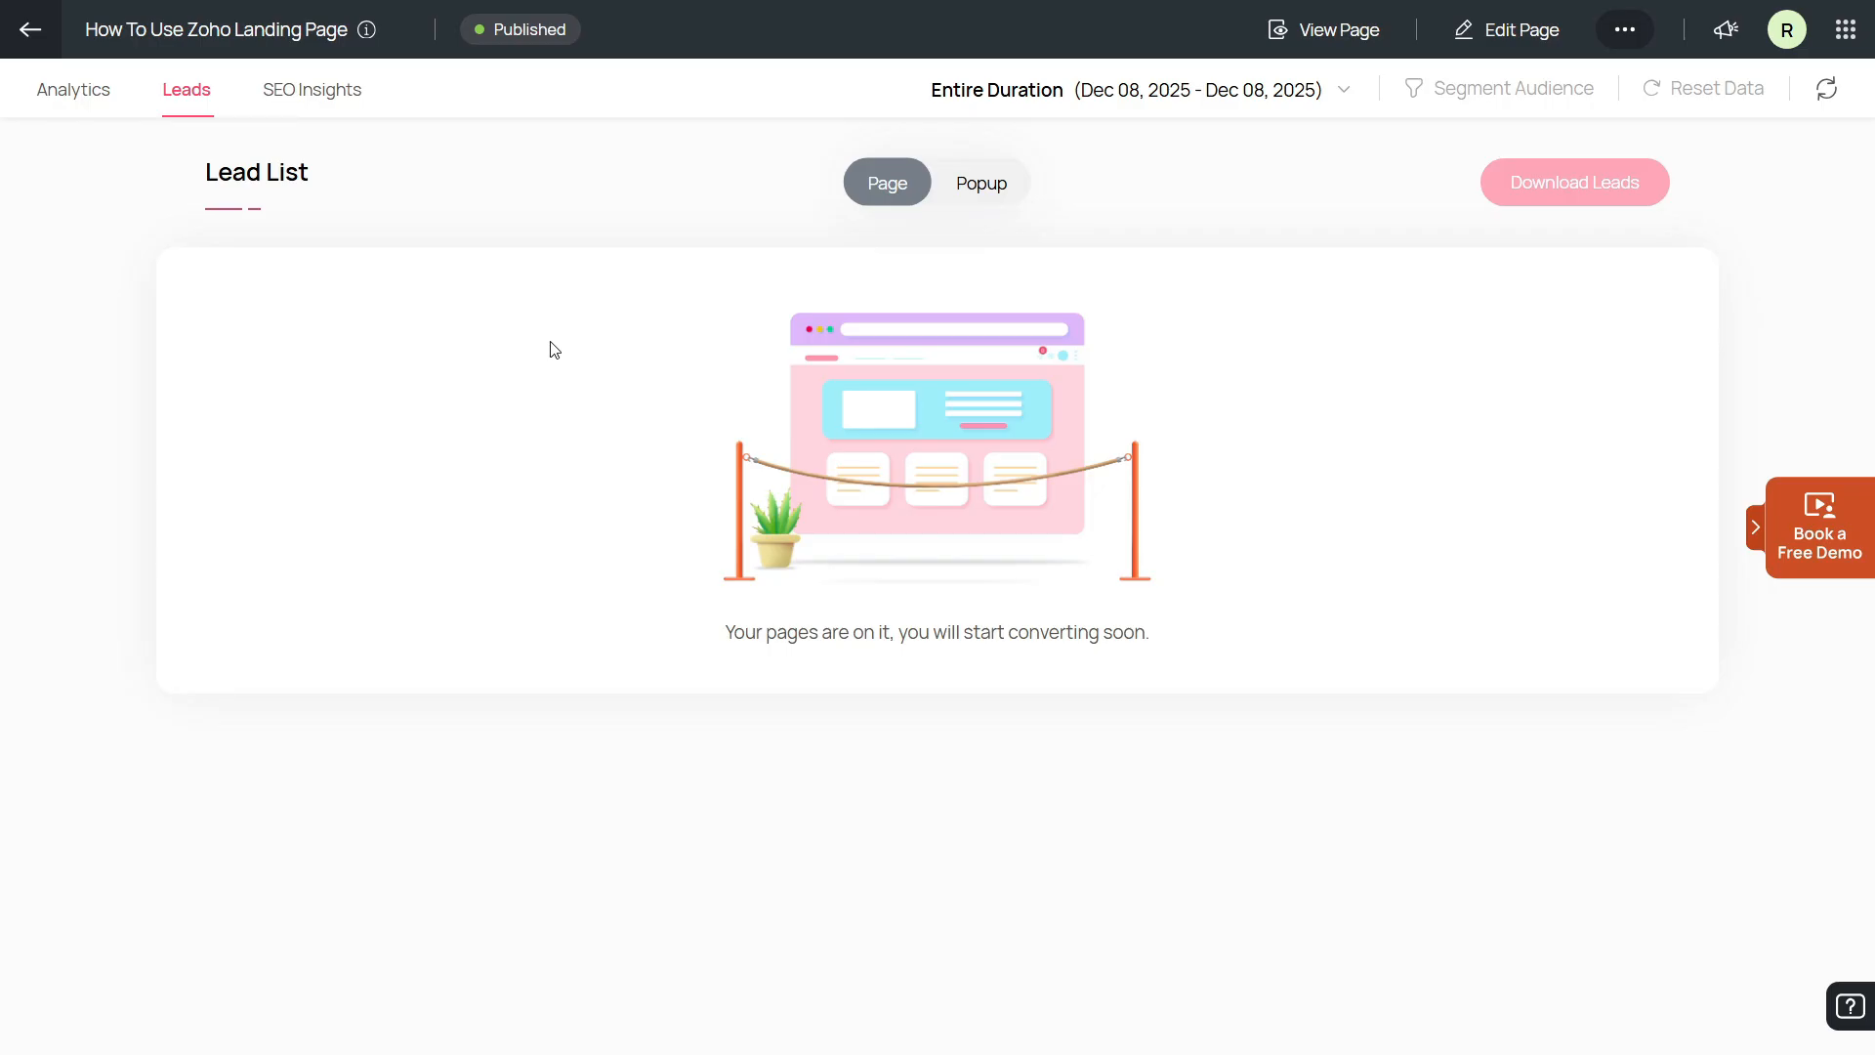
pyautogui.click(92, 93)
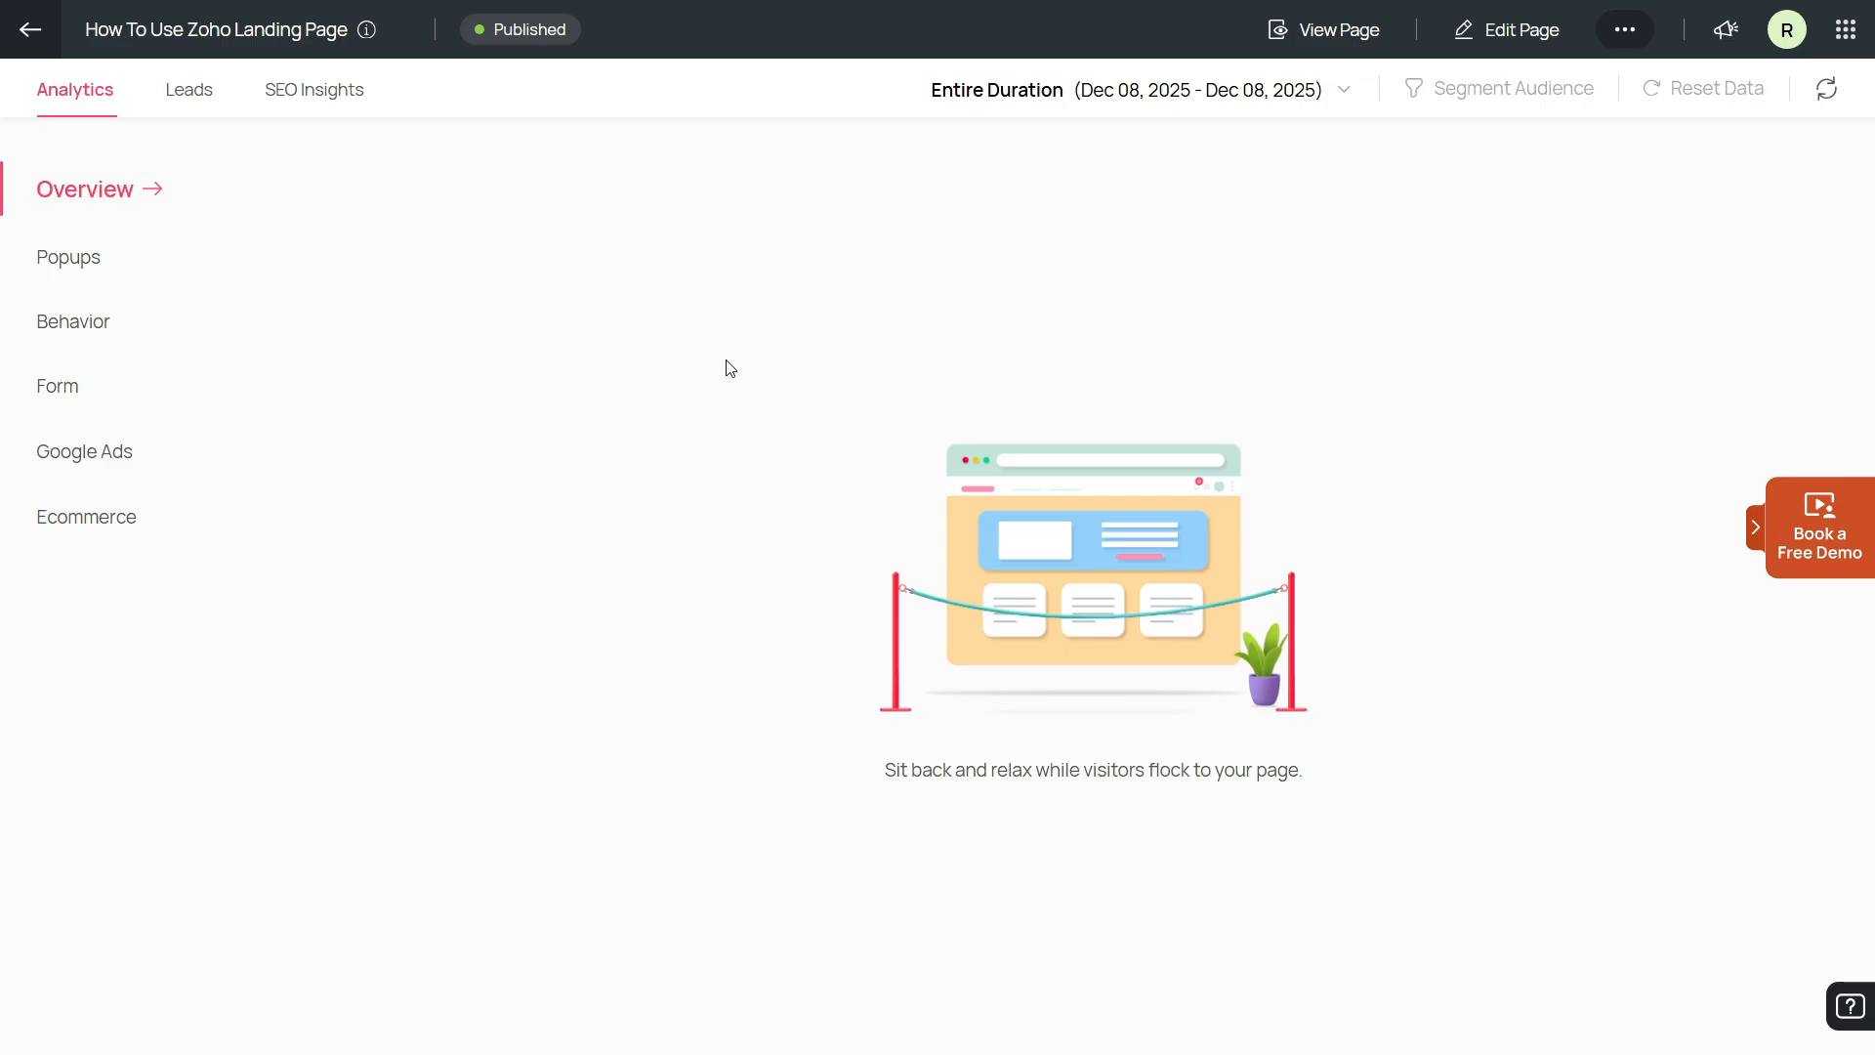
pyautogui.click(32, 34)
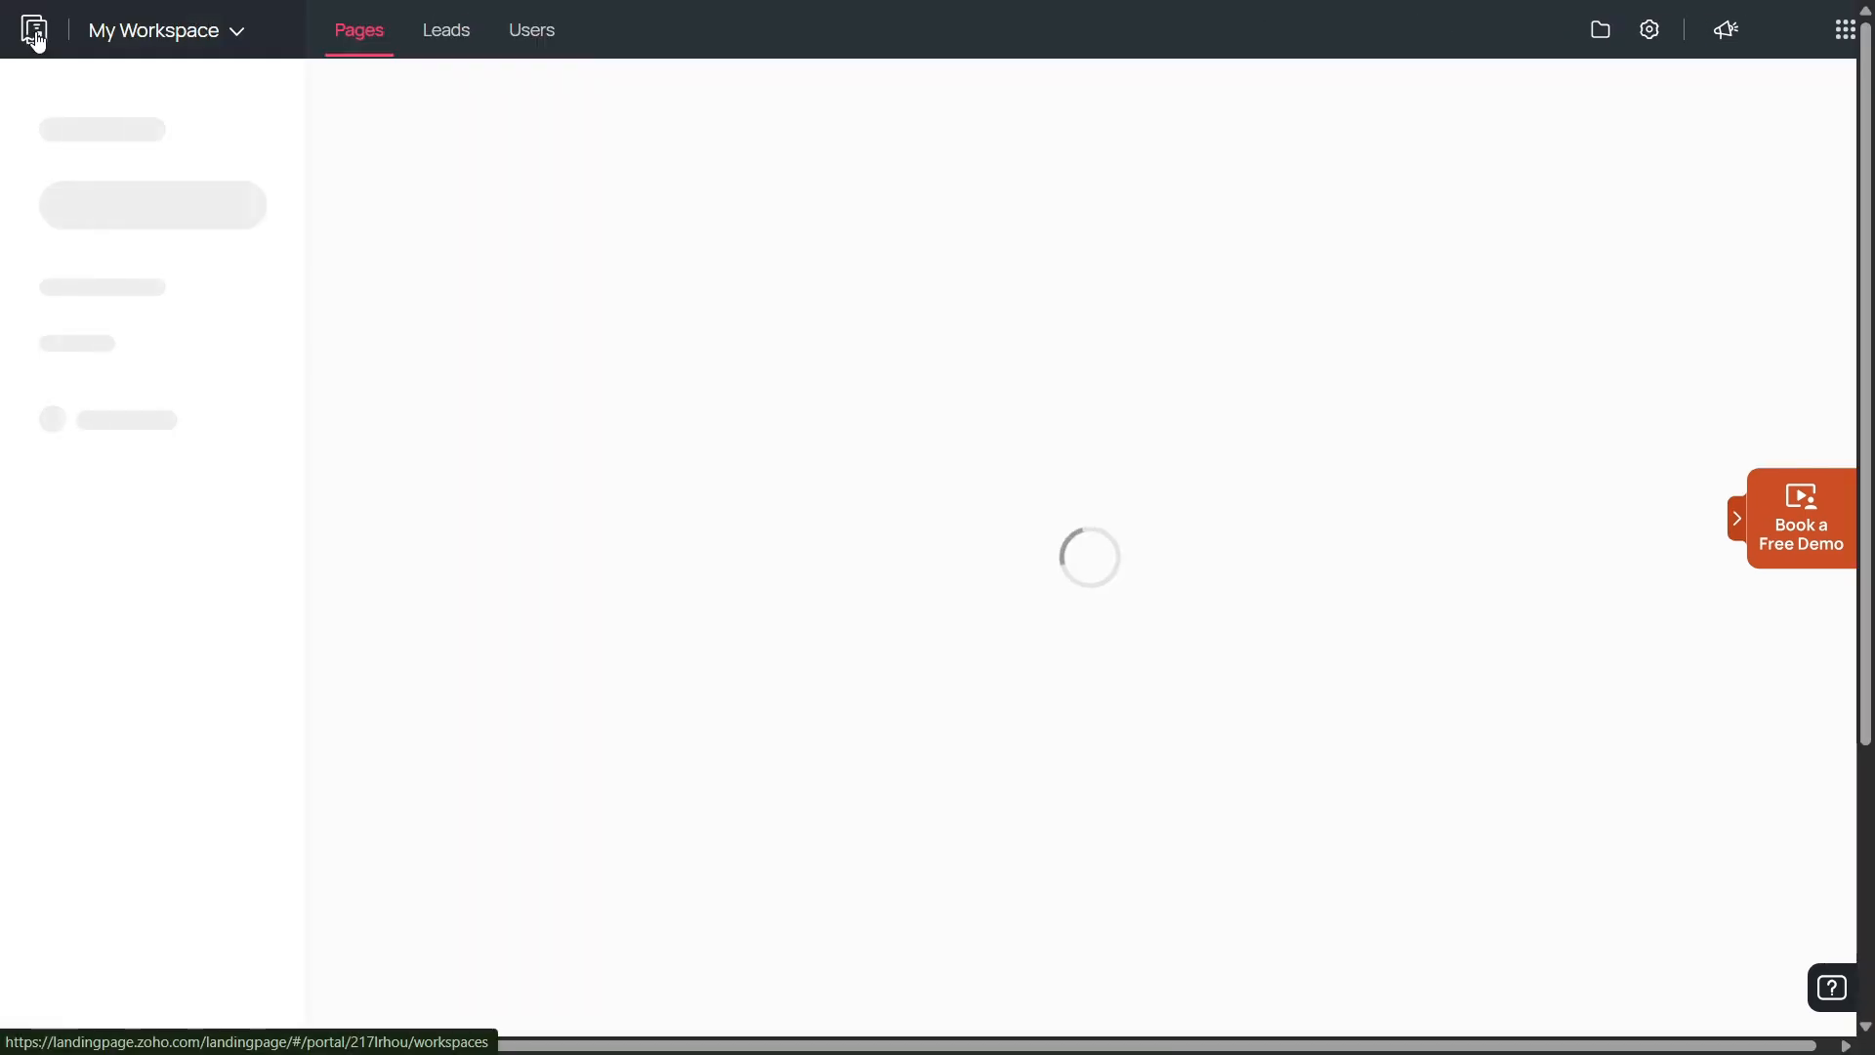
# Look at the available workspaces and the Zoho applications list, closing each to return to the page list
pyautogui.click(164, 39)
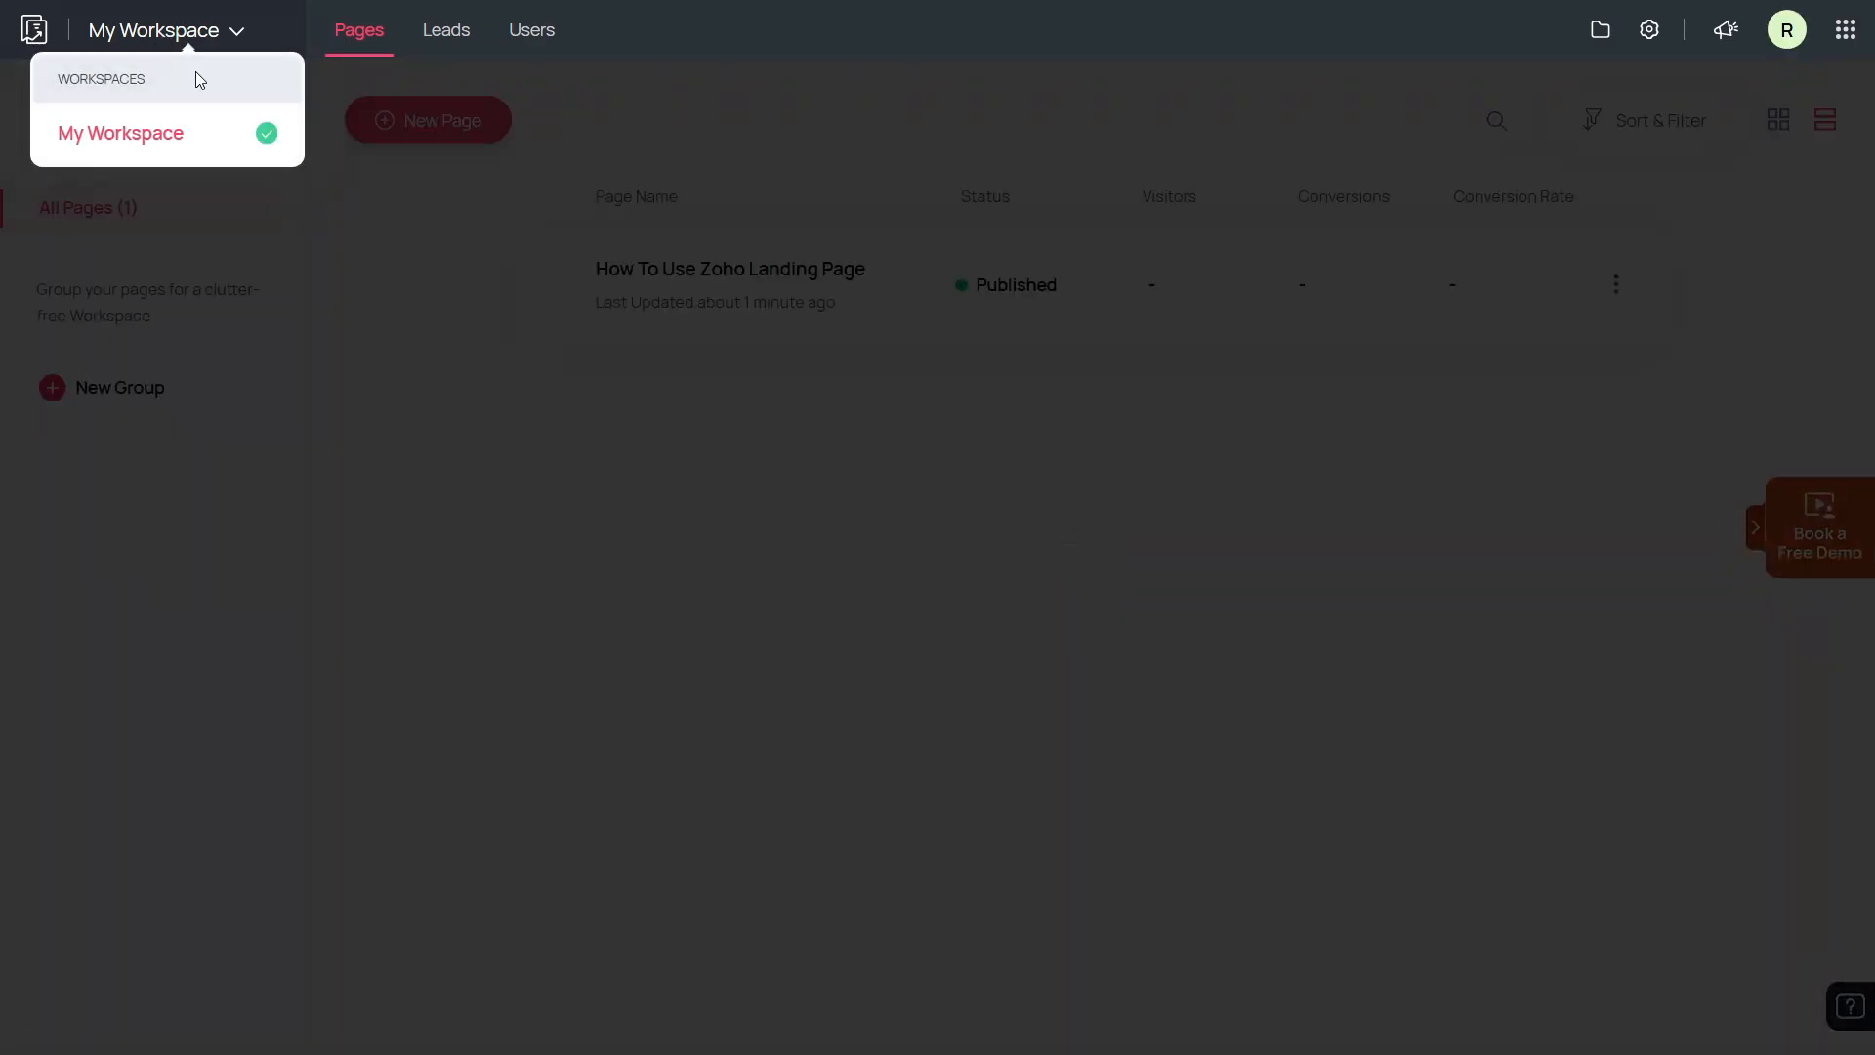
pyautogui.click(558, 352)
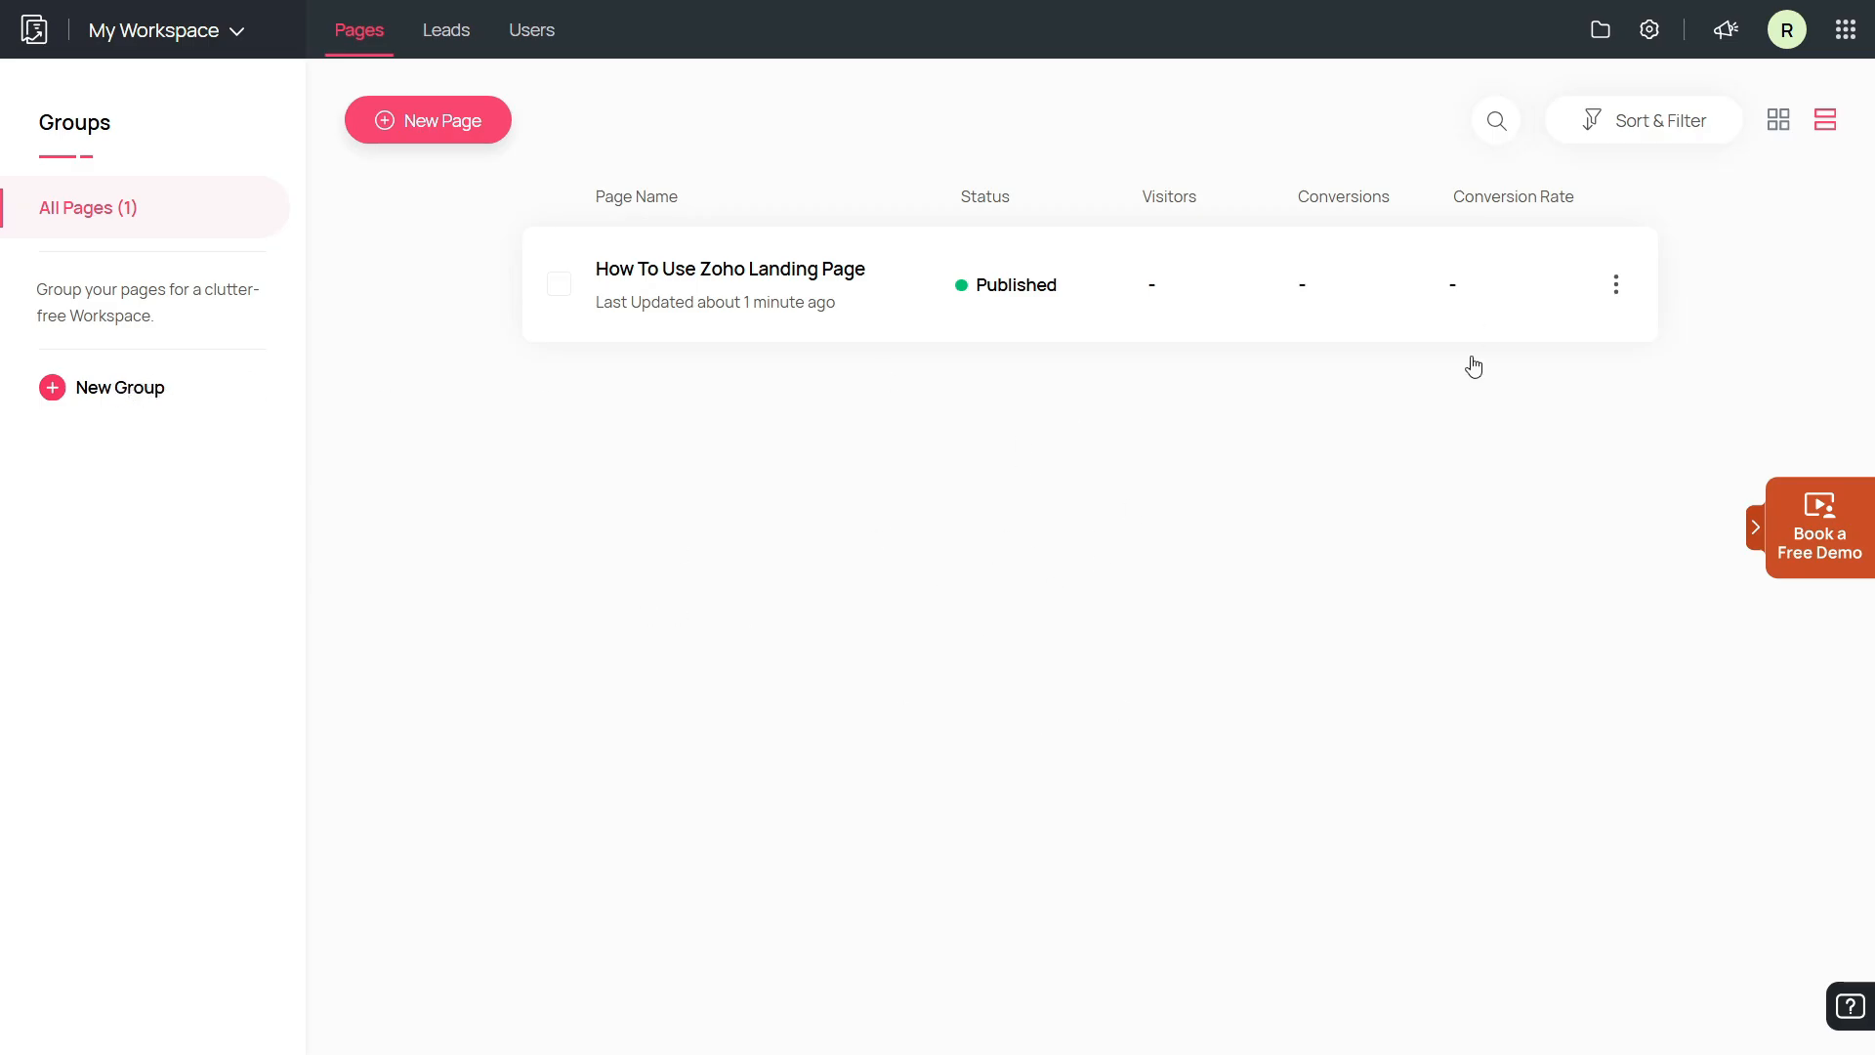
pyautogui.click(1845, 33)
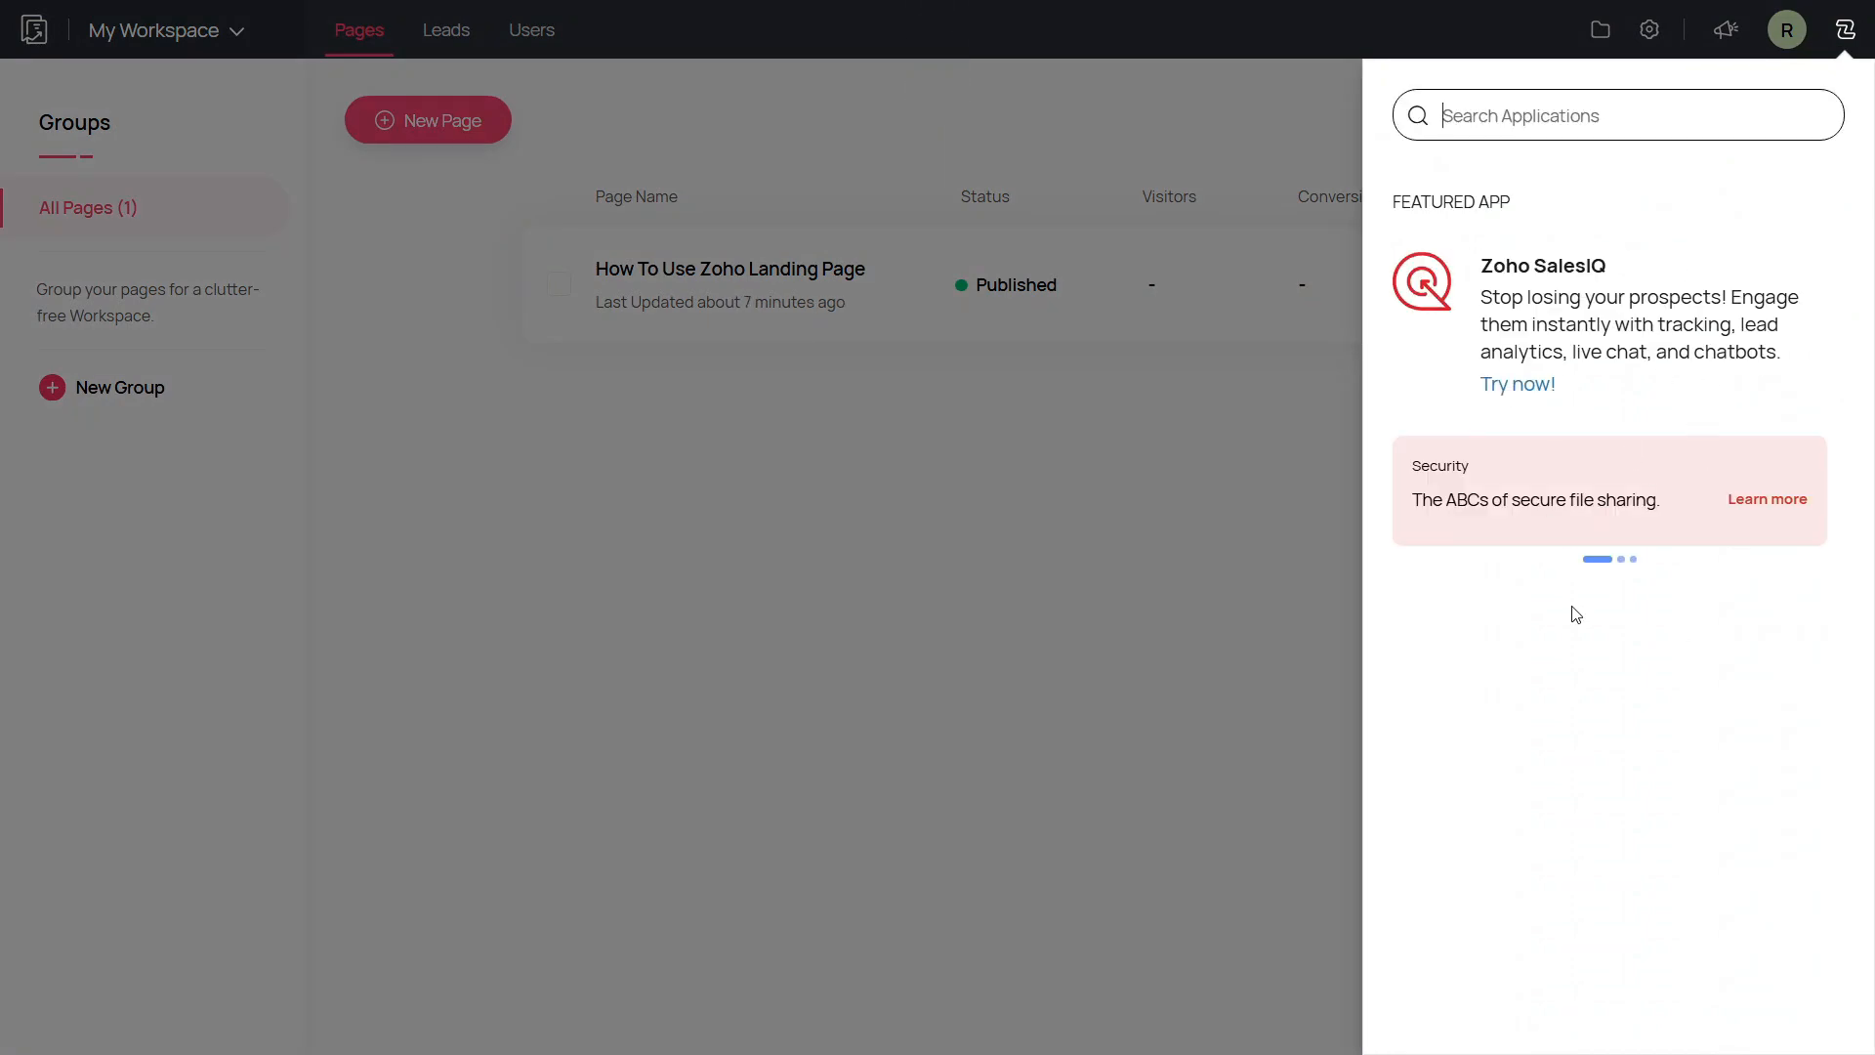
pyautogui.click(1120, 597)
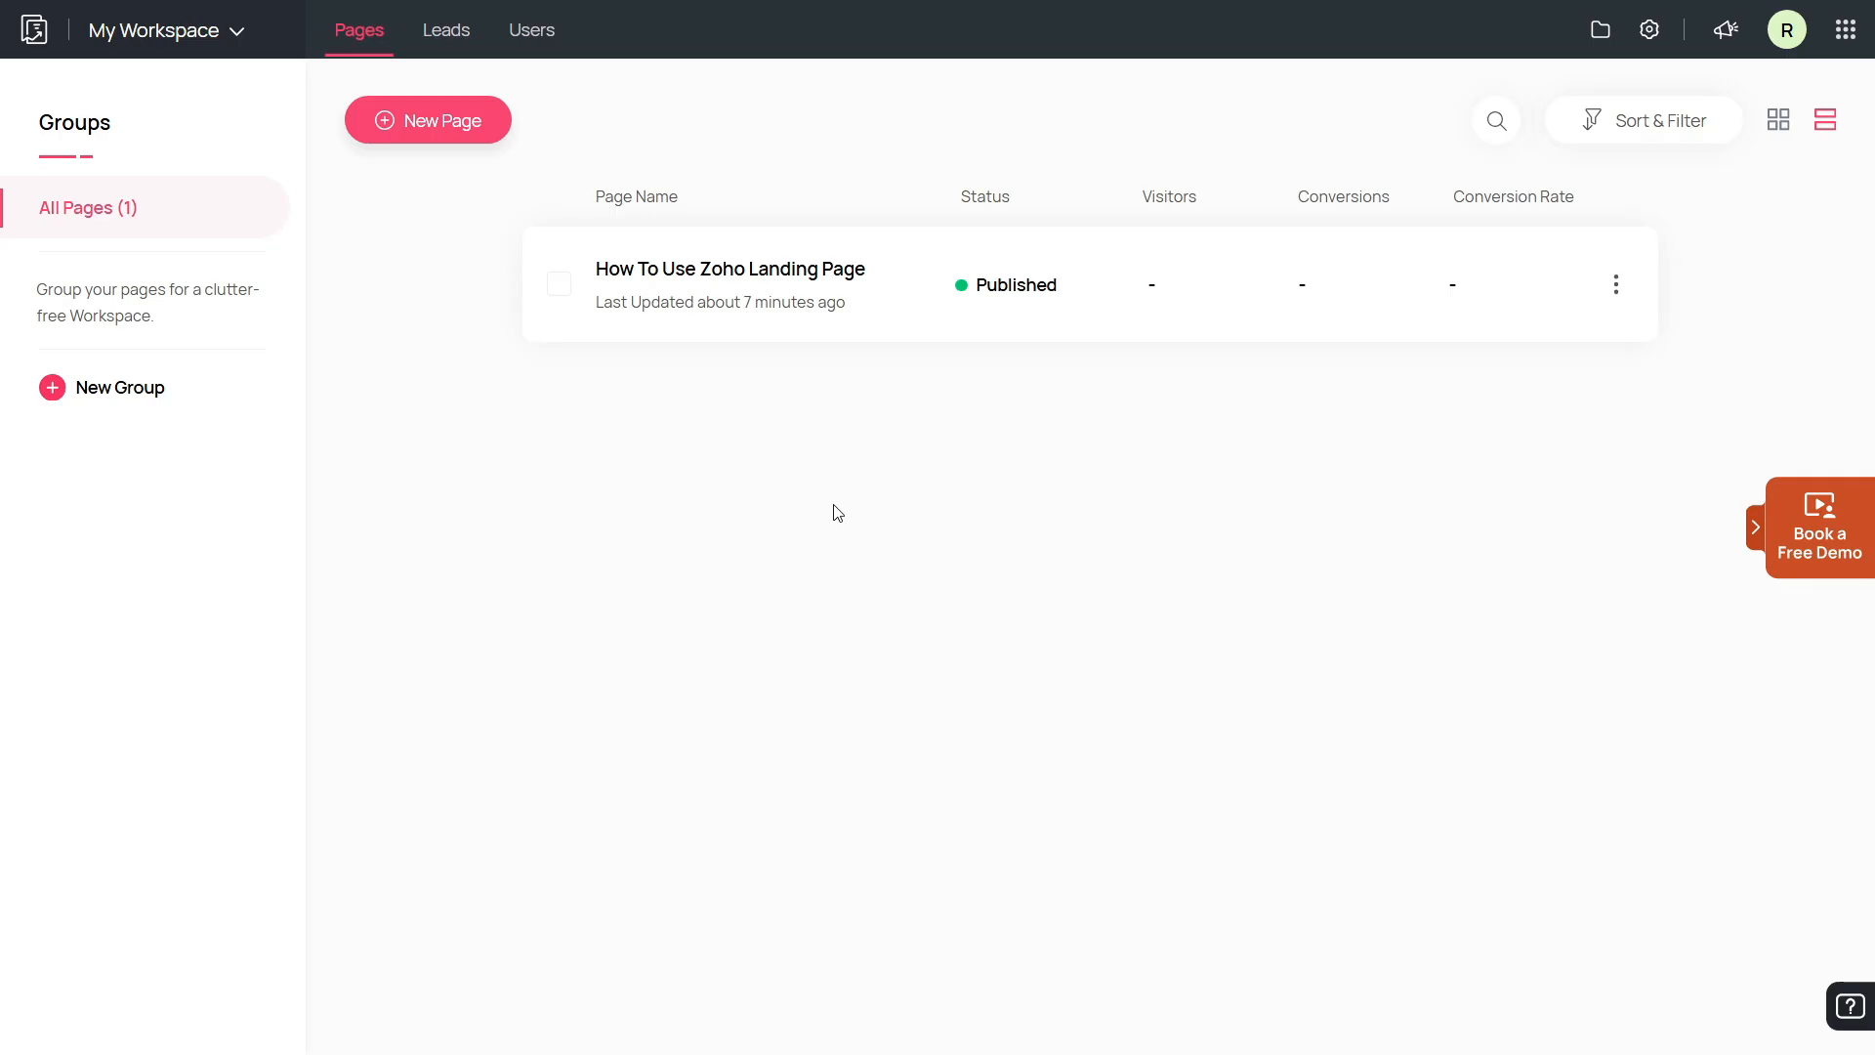
# Read through the Zoho LandingPage website's home page, covering the template showcase, customer testimonials, review ratings and the landing page builder section
pyautogui.click(30, 35)
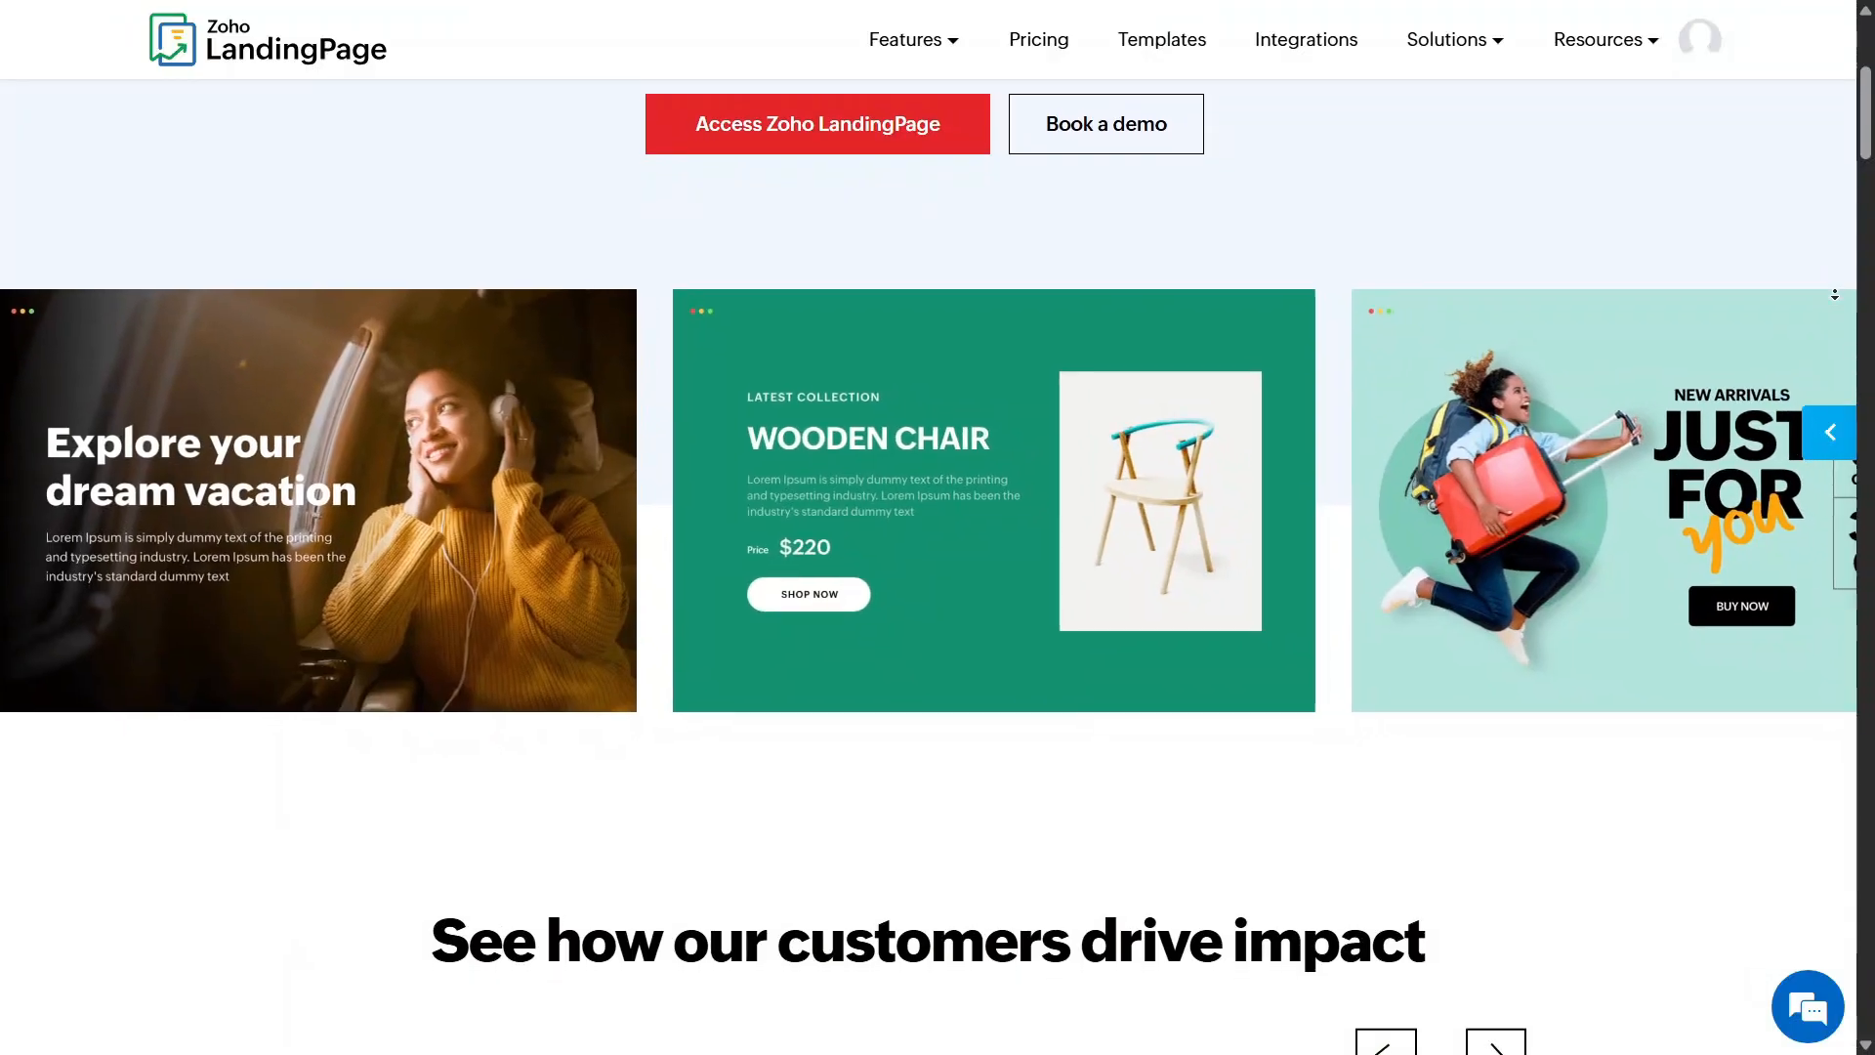
pyautogui.scroll(-1, 1838, 307)
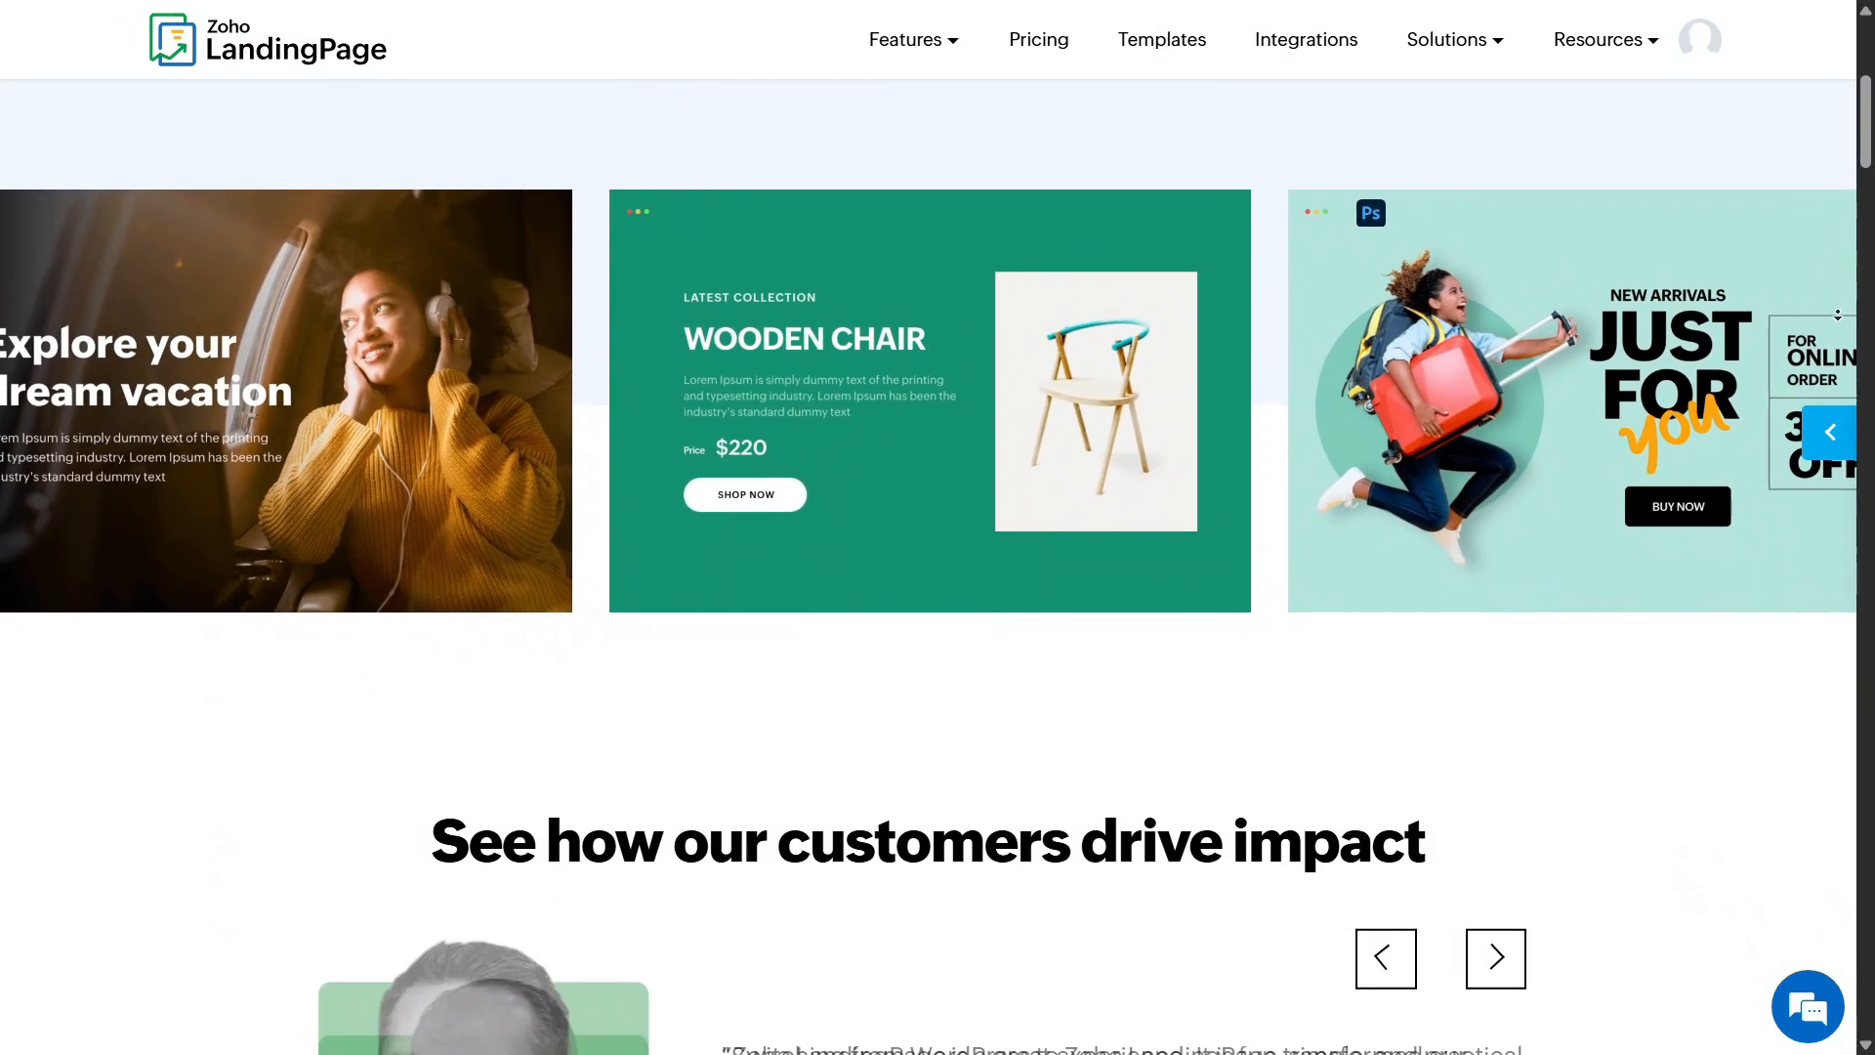
pyautogui.scroll(-2, 1839, 316)
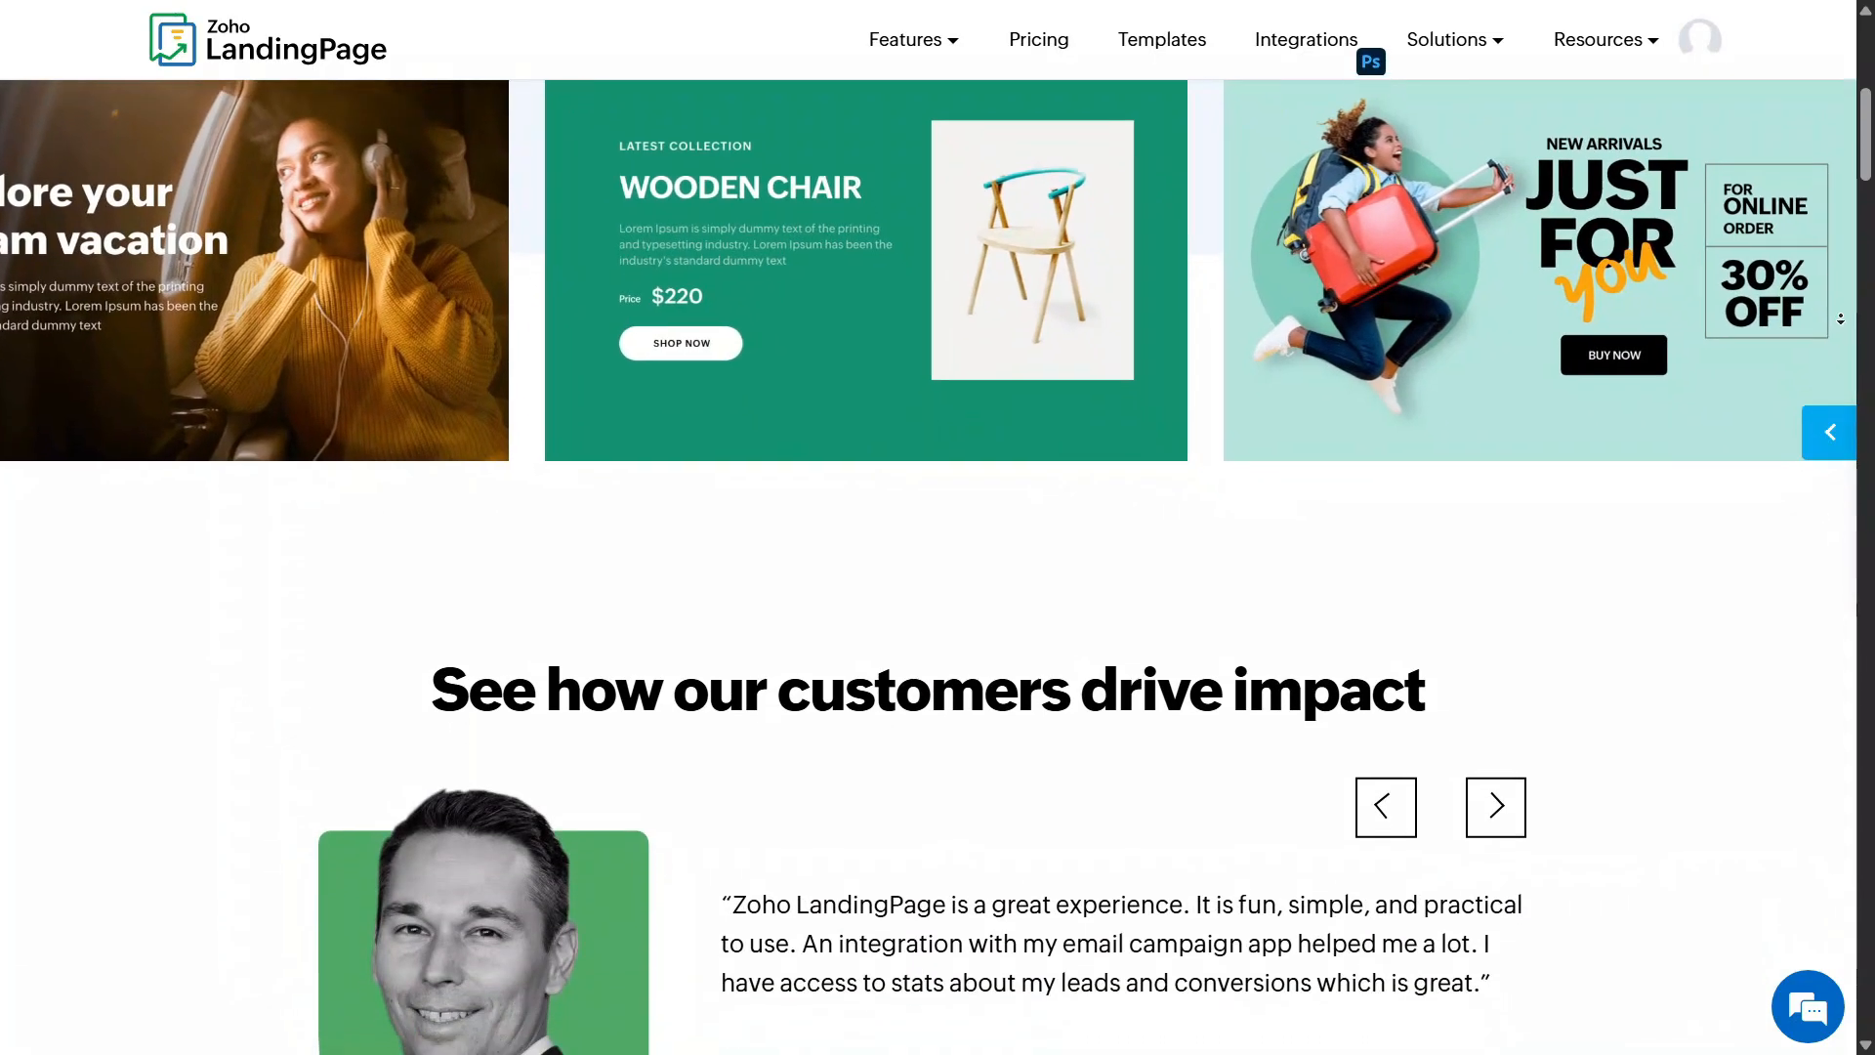
pyautogui.scroll(-2, 1840, 318)
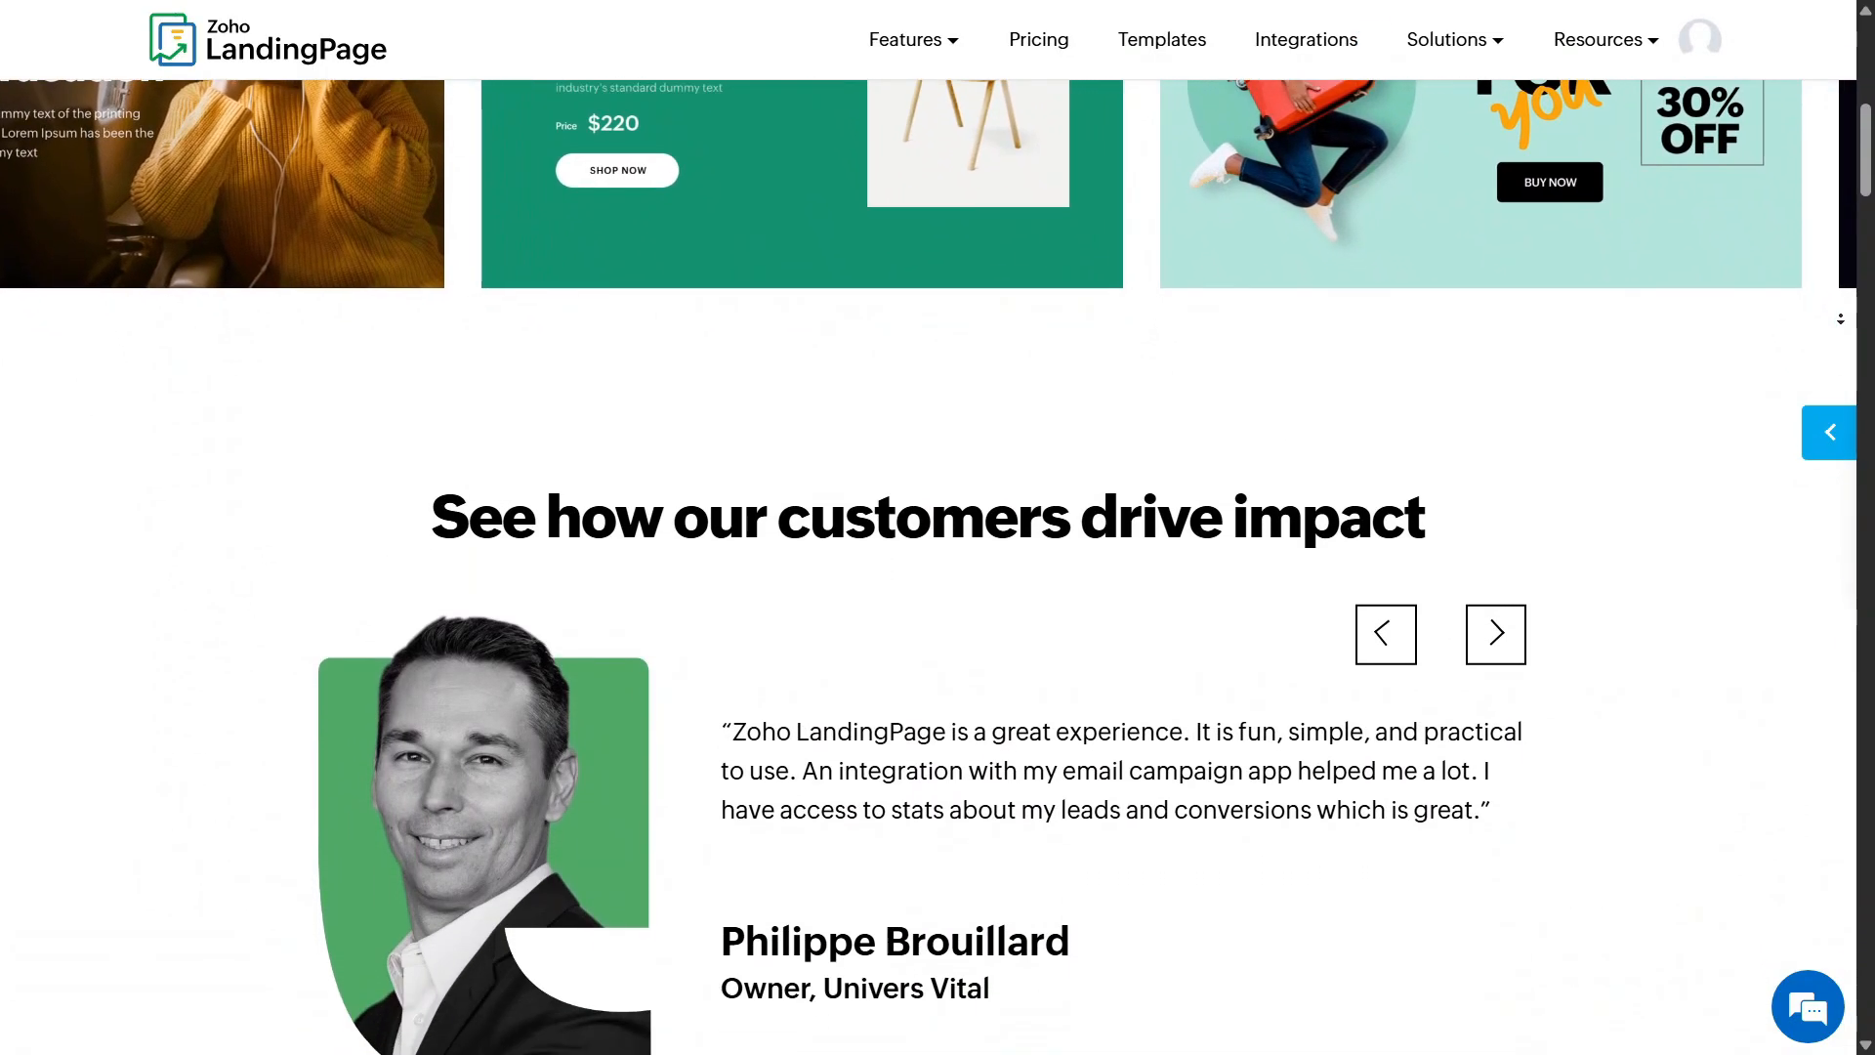
pyautogui.scroll(-2, 1840, 319)
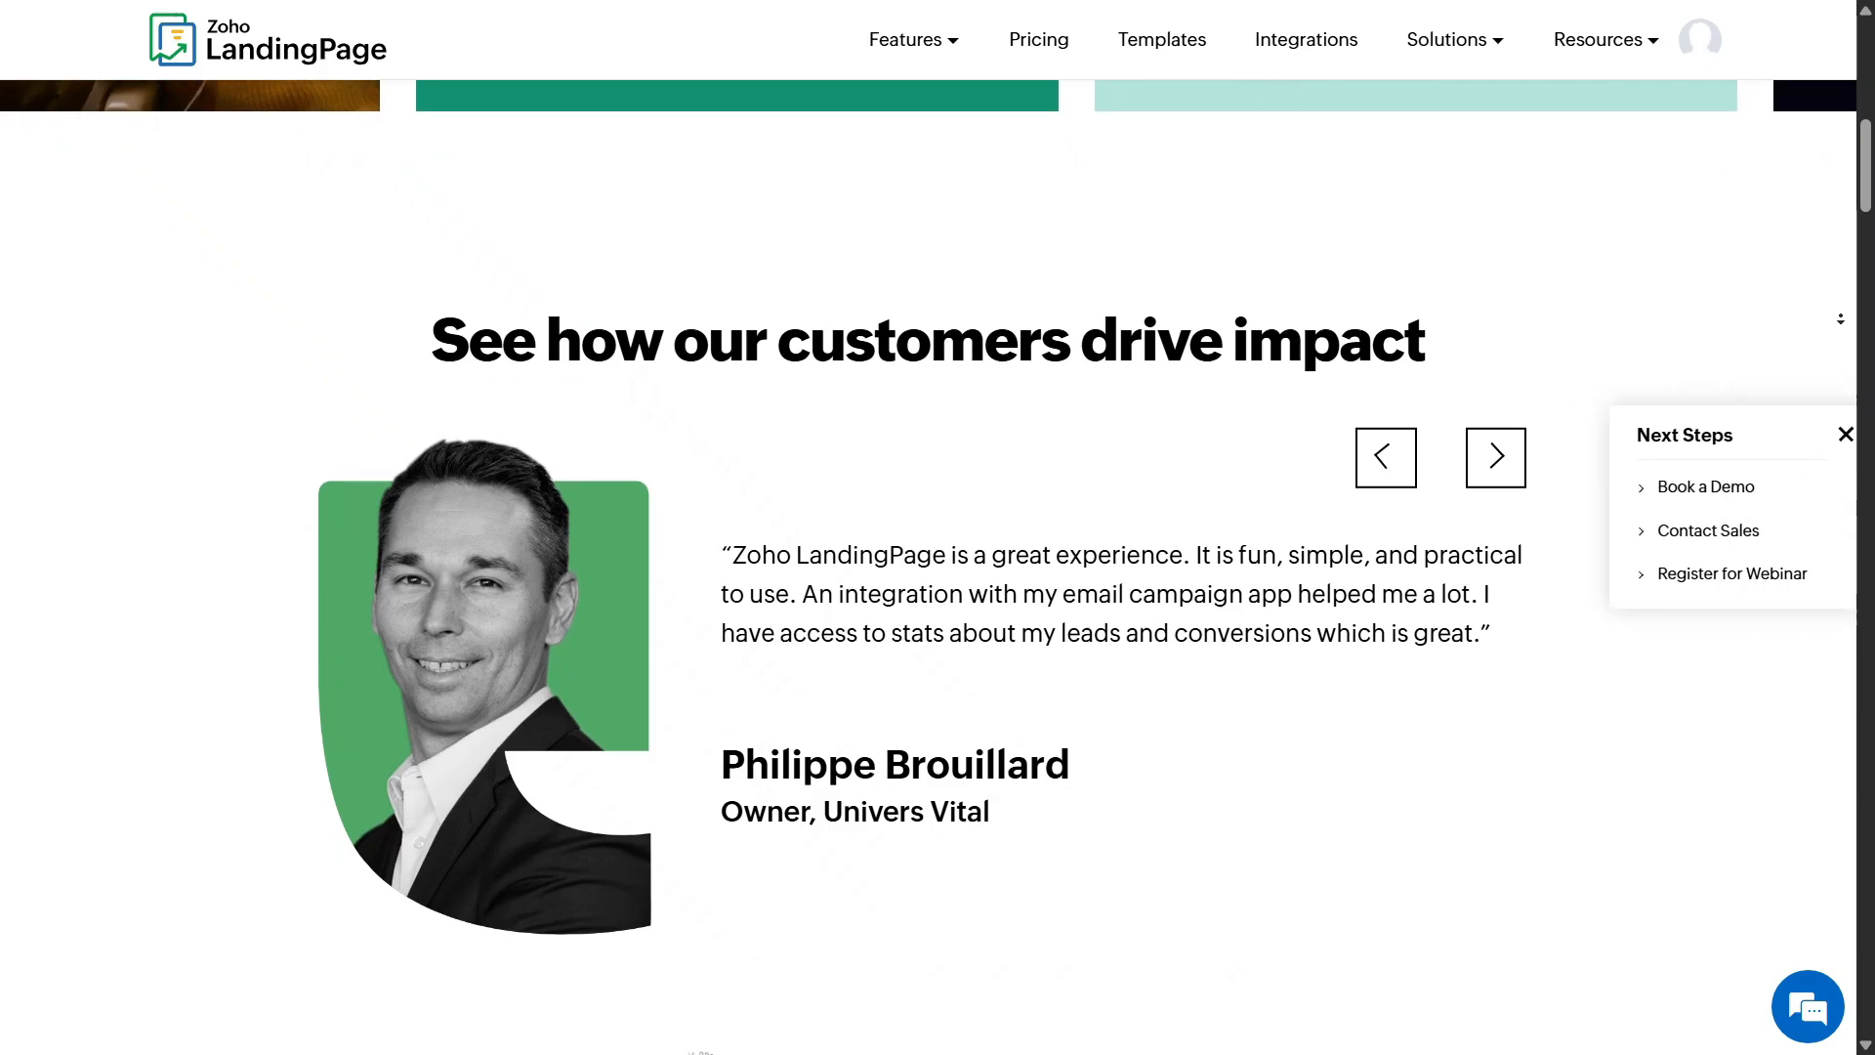
pyautogui.scroll(-2, 1840, 318)
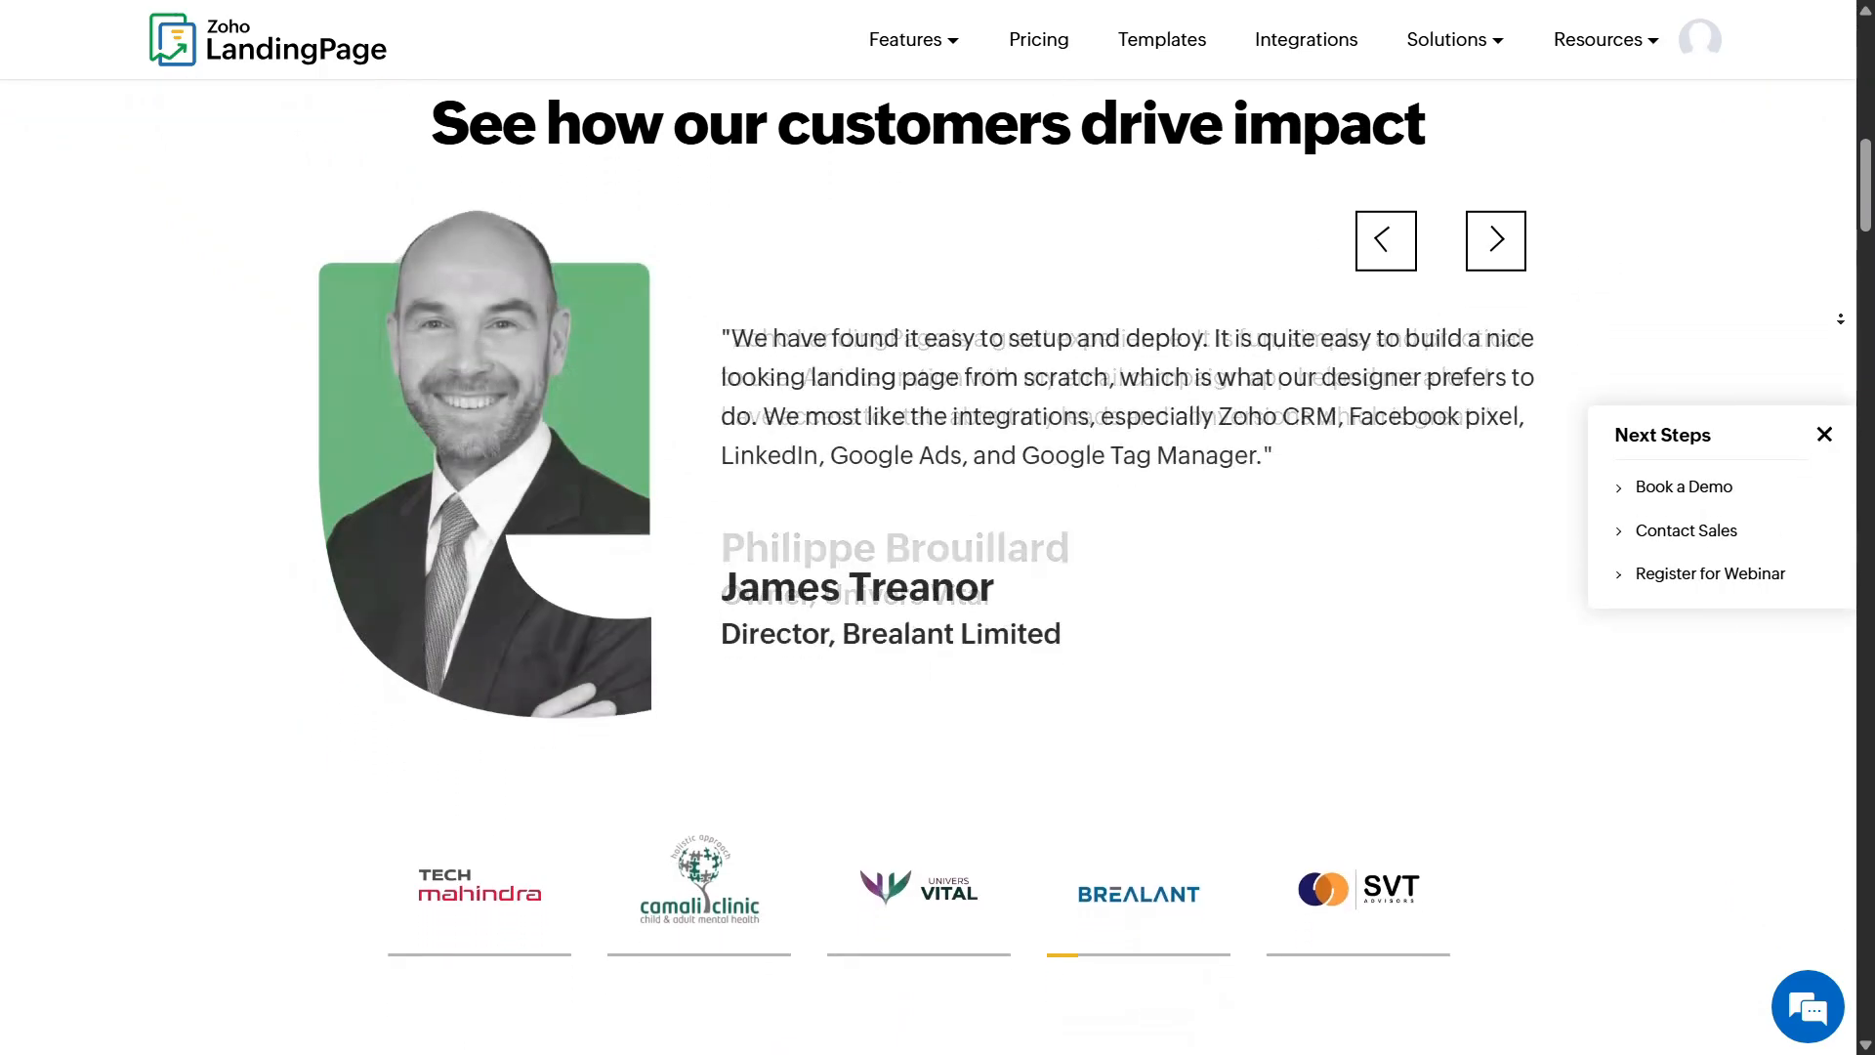
pyautogui.scroll(-2, 1840, 318)
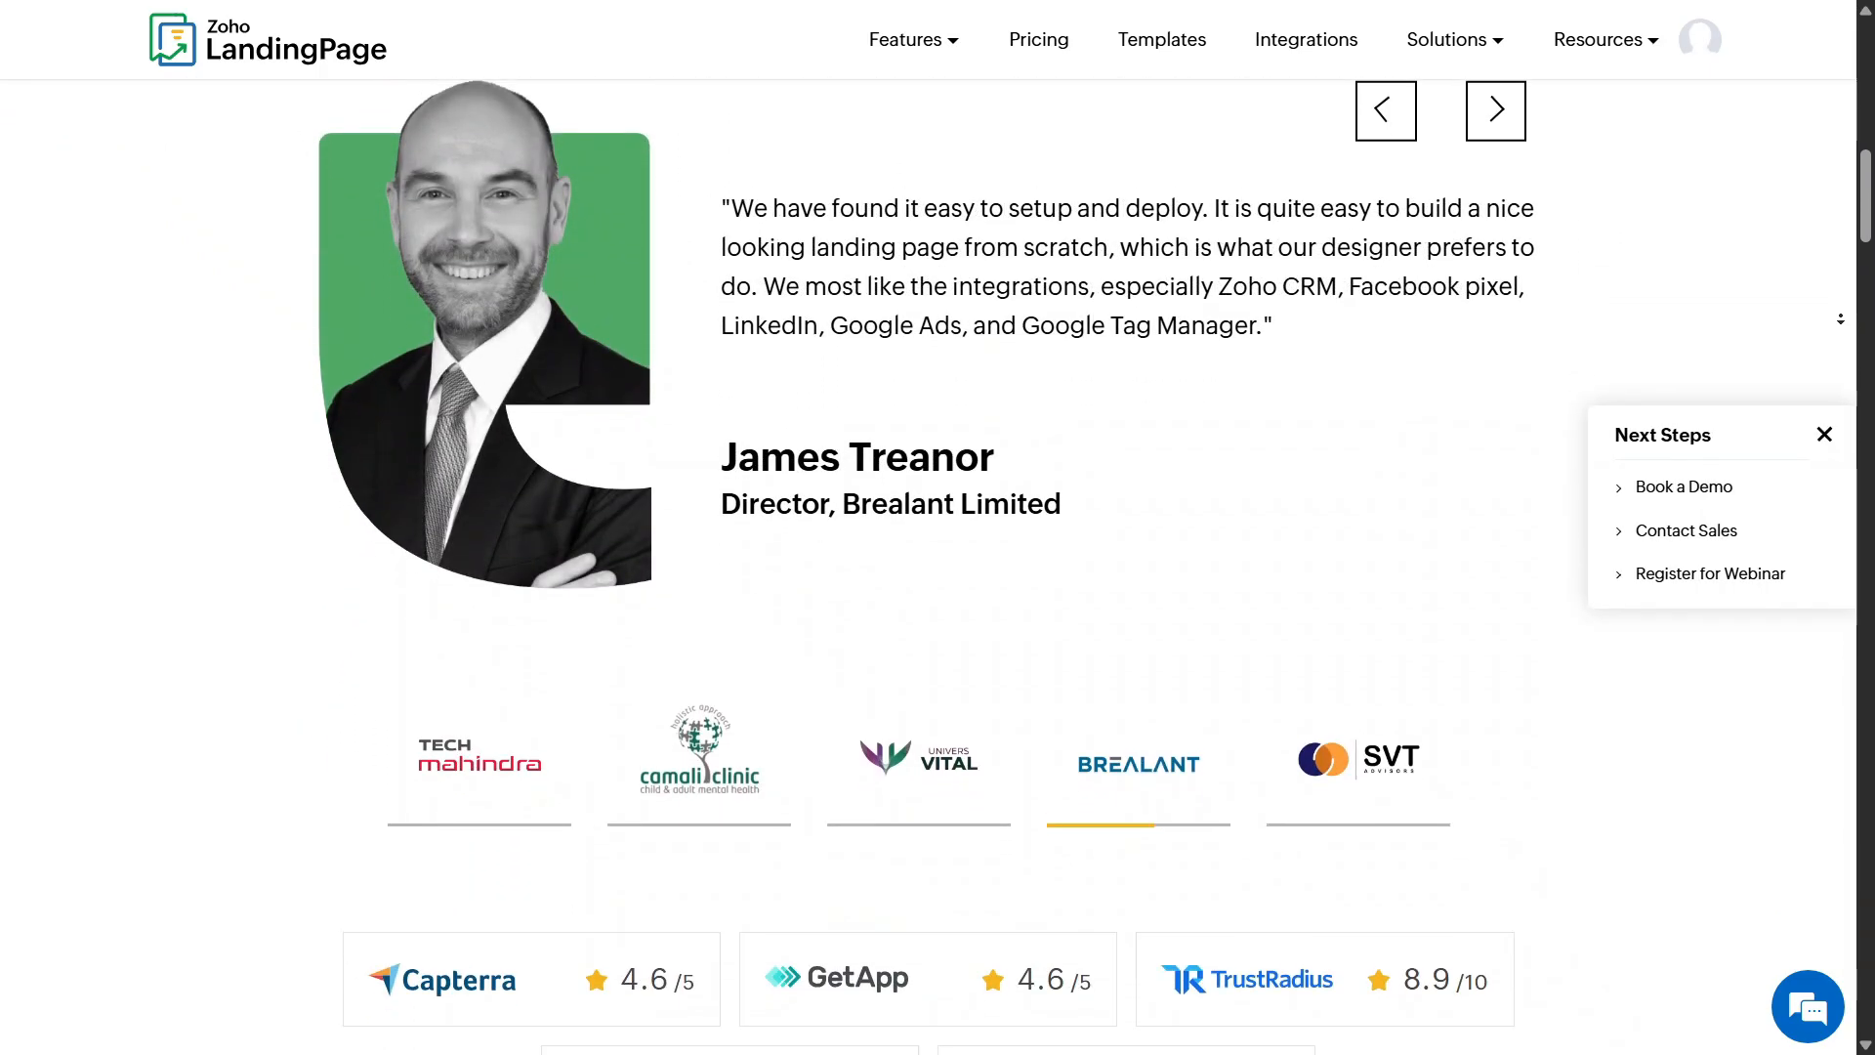
pyautogui.scroll(-2, 1840, 318)
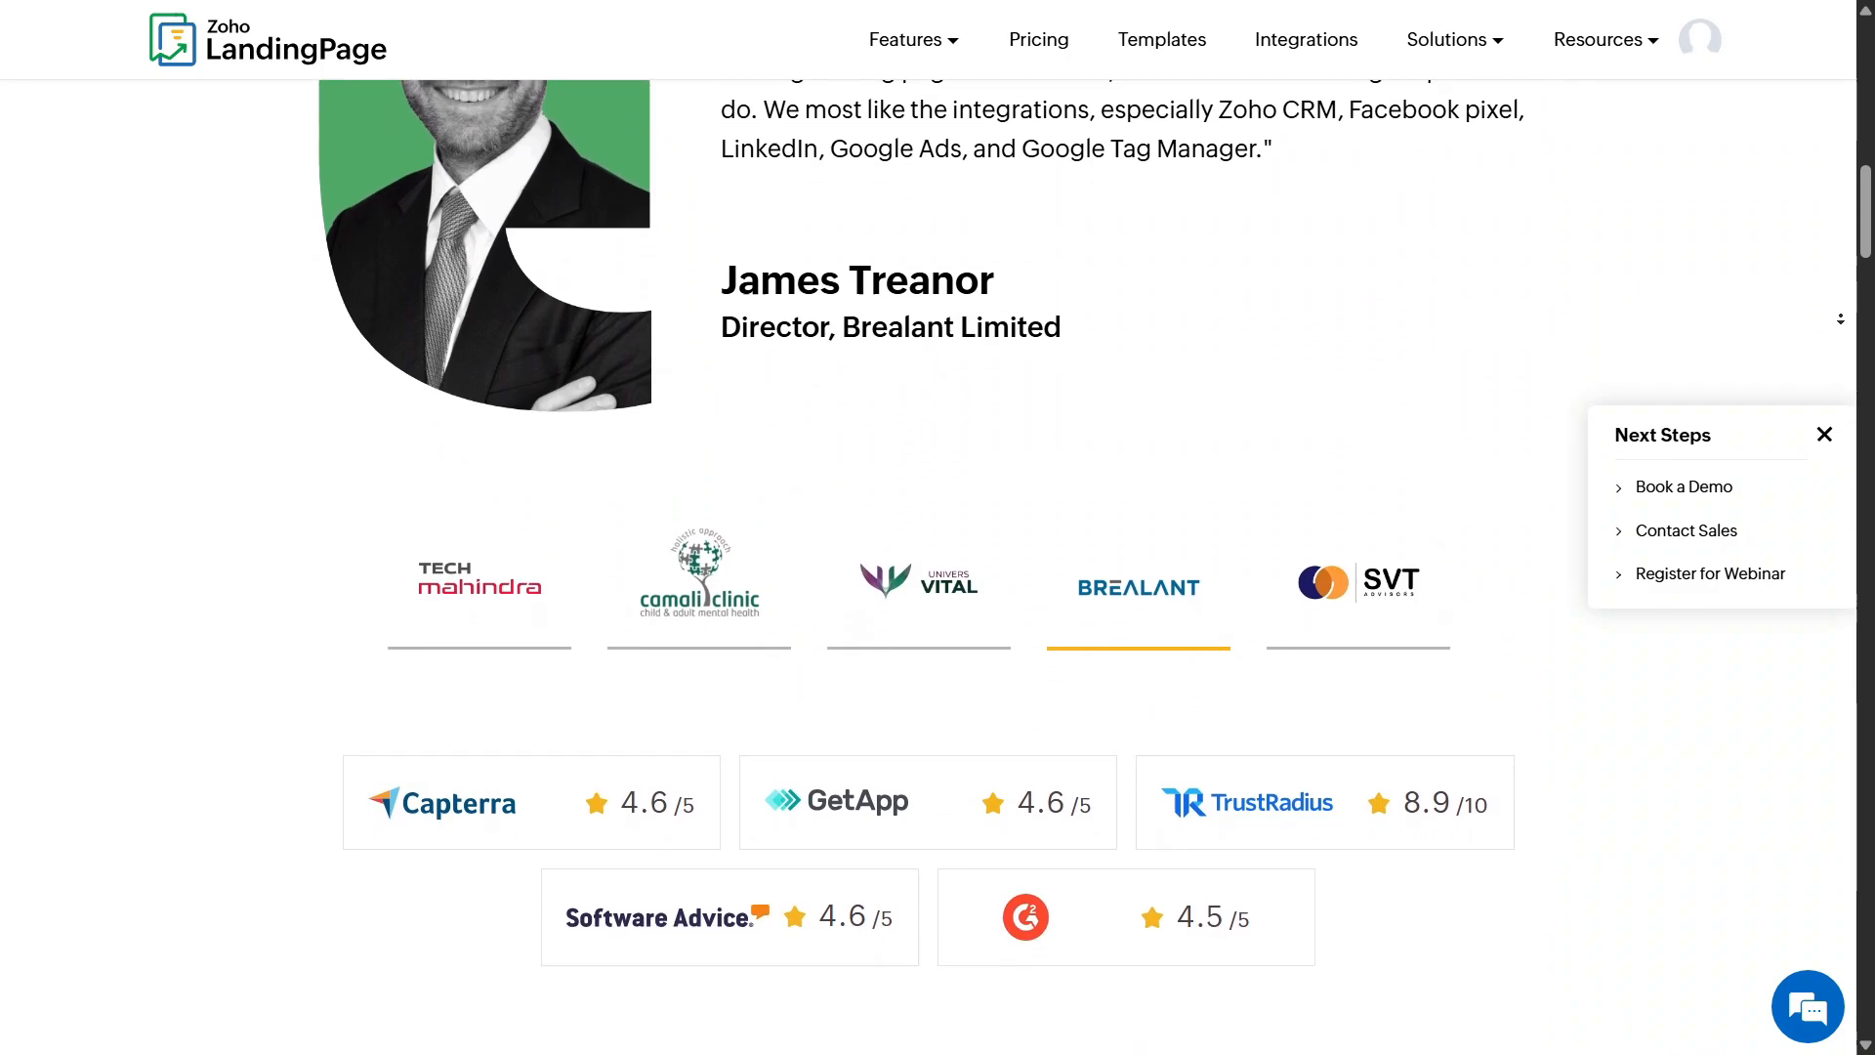
pyautogui.scroll(-2, 1839, 318)
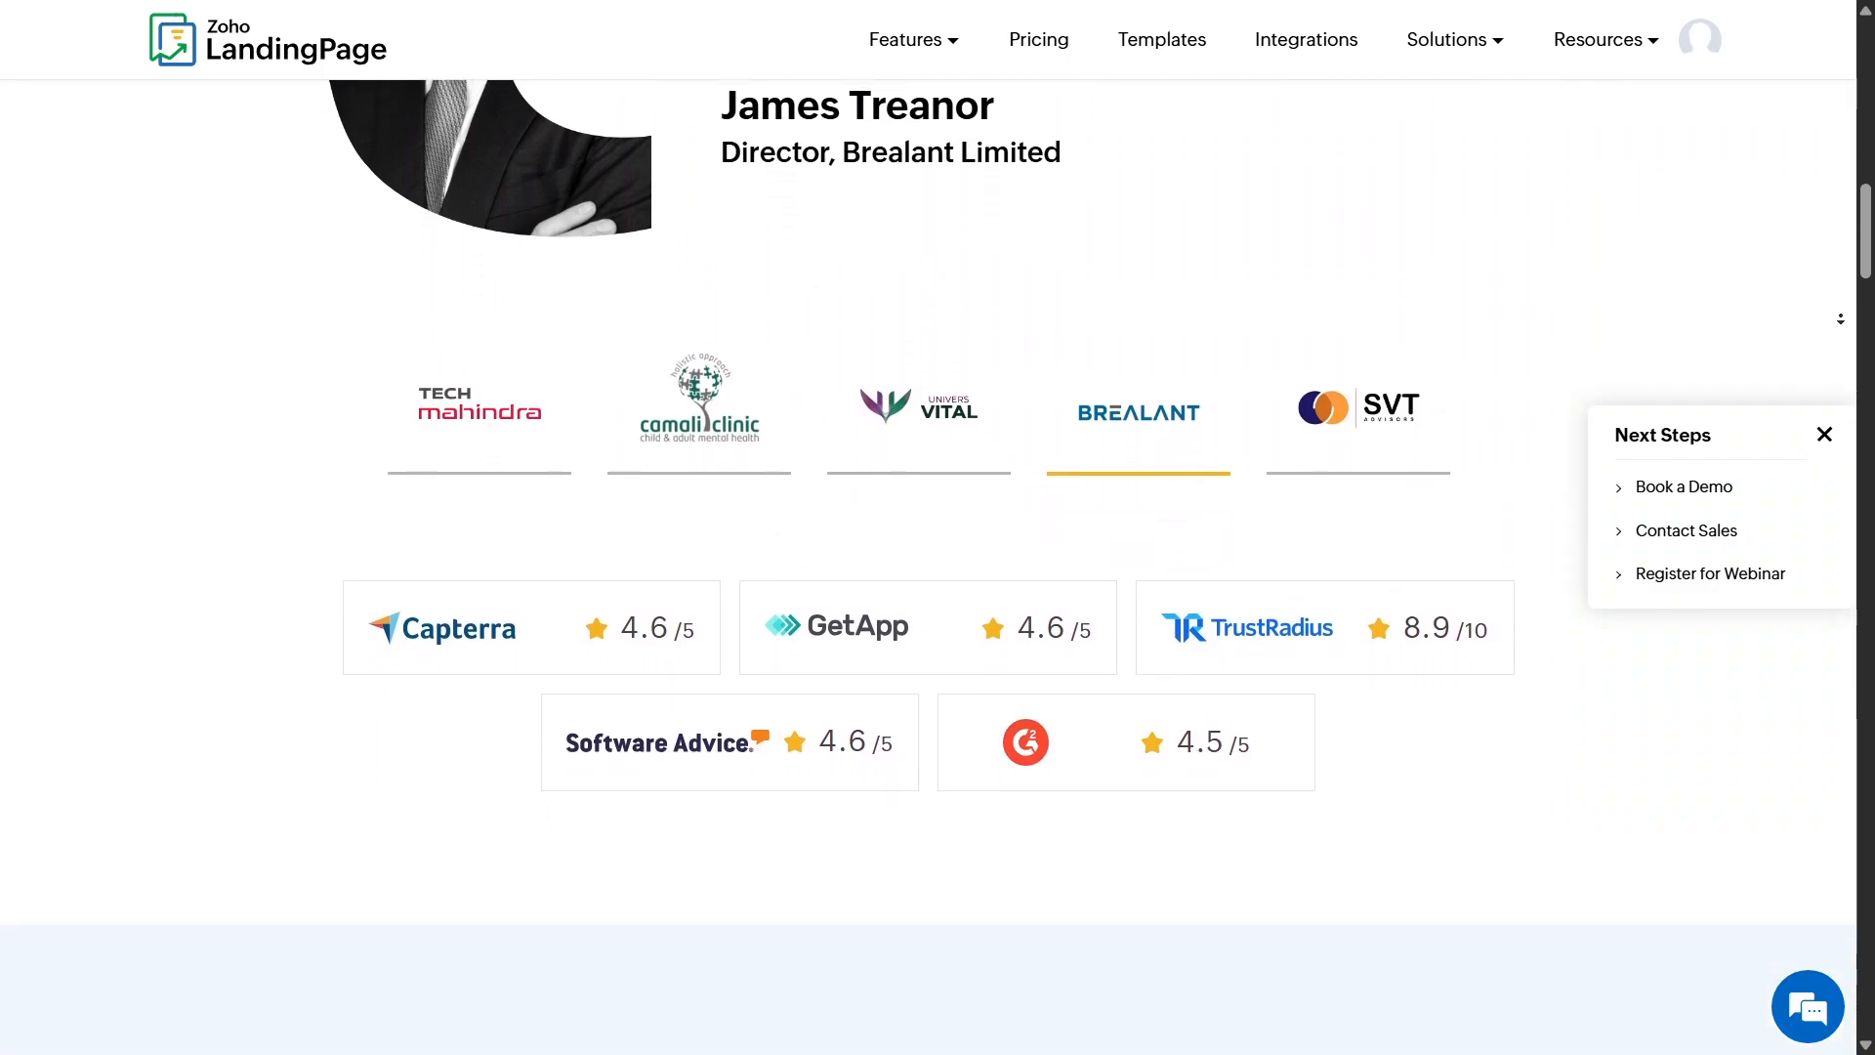
pyautogui.scroll(-2, 1839, 318)
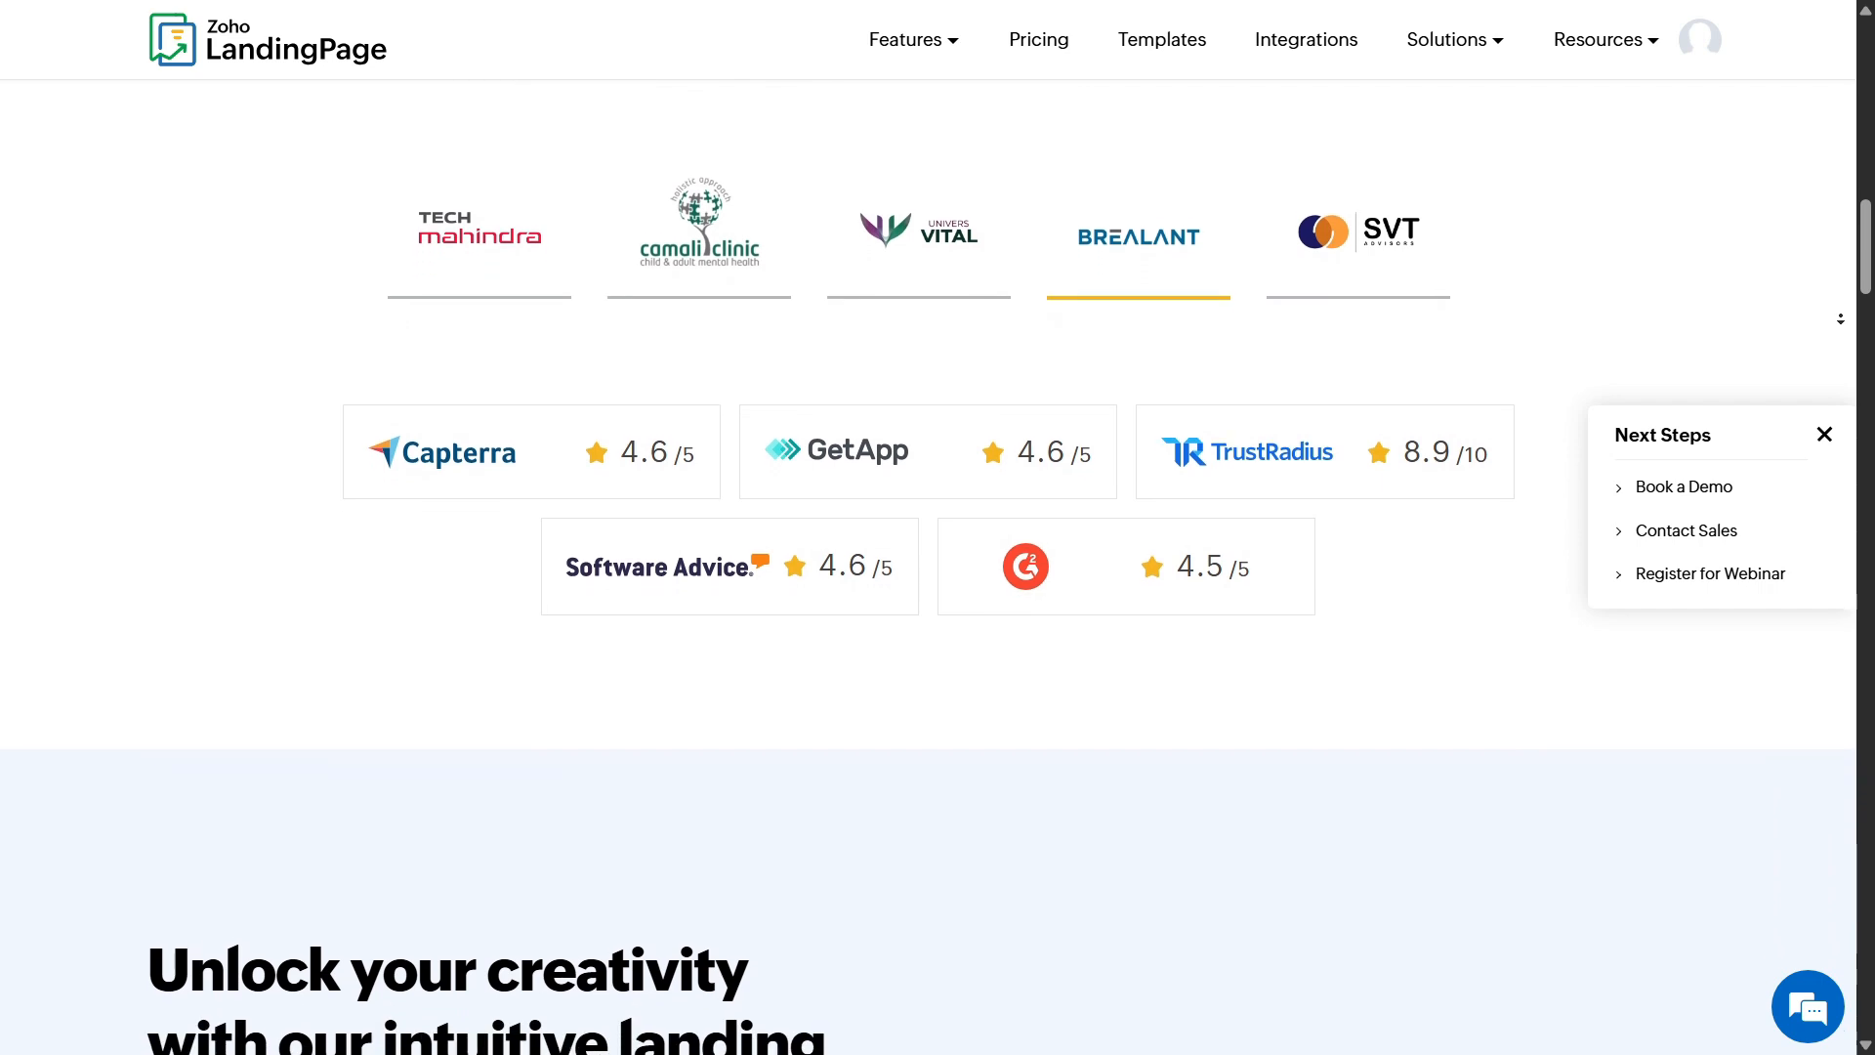
pyautogui.scroll(-2, 1839, 318)
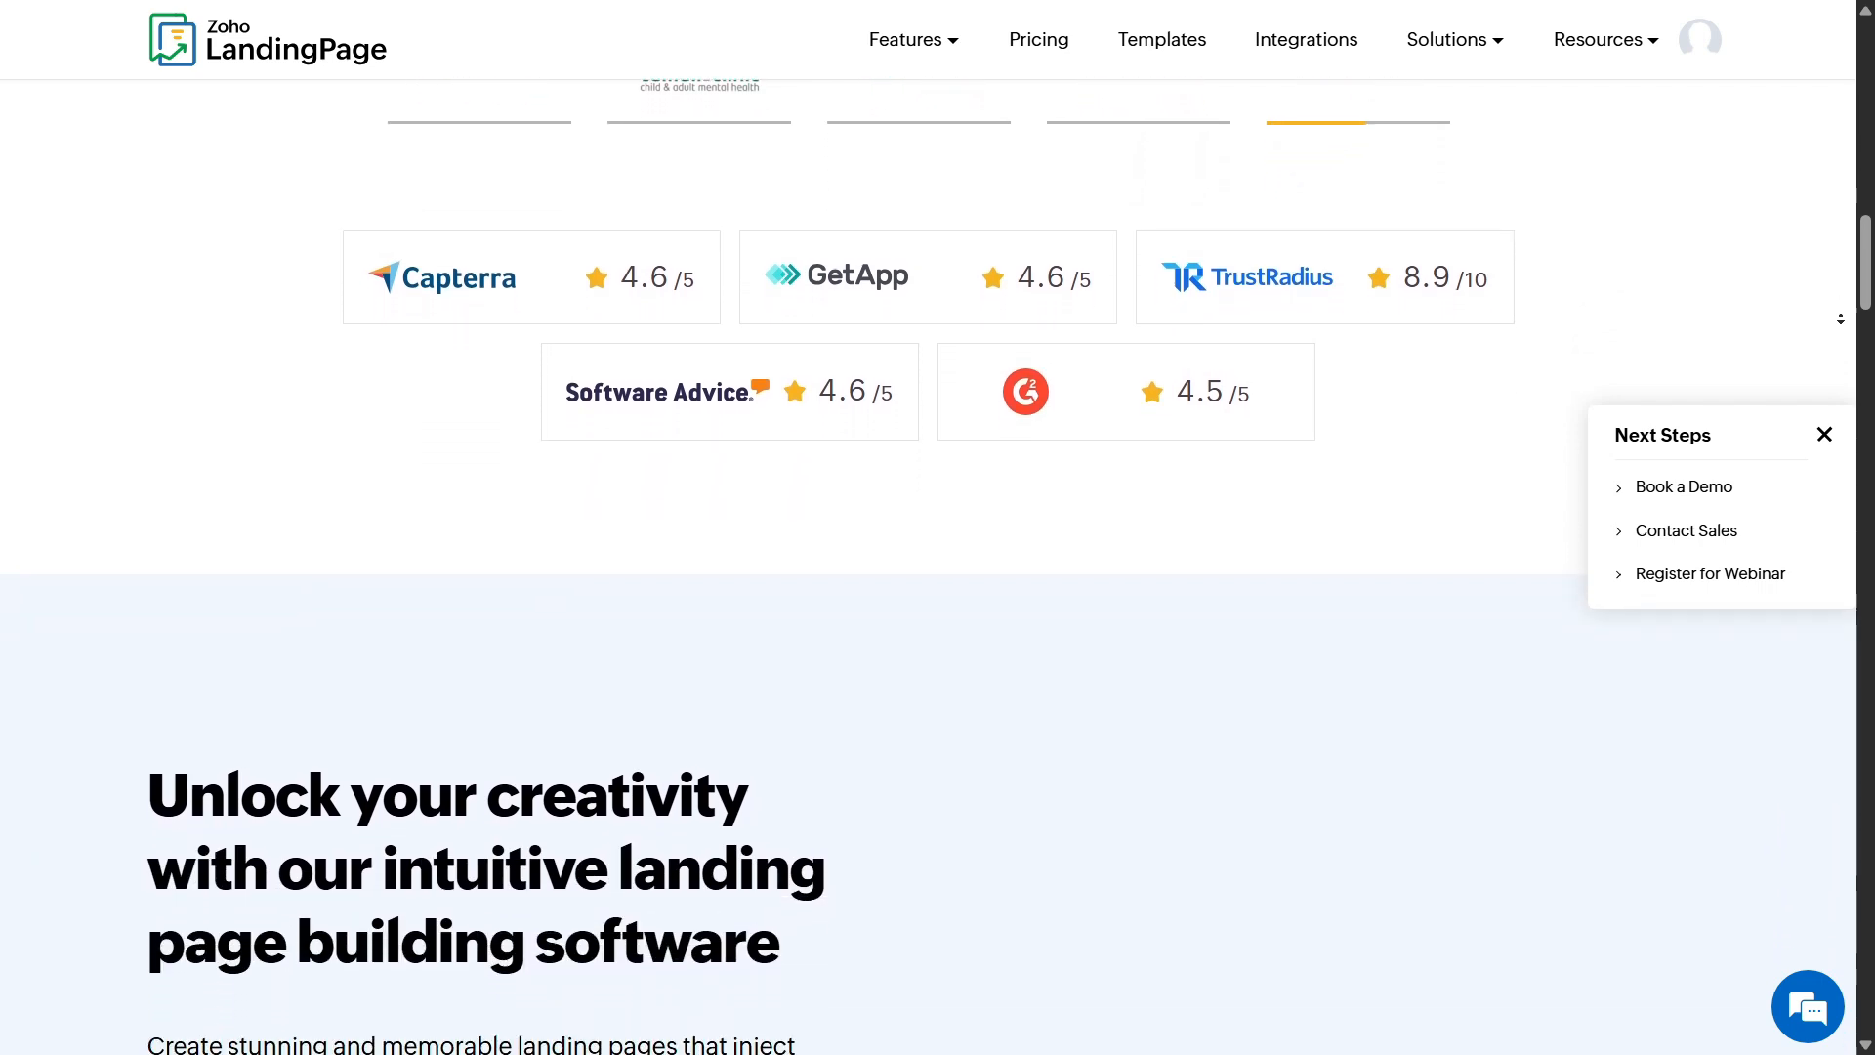
pyautogui.scroll(-2, 1839, 318)
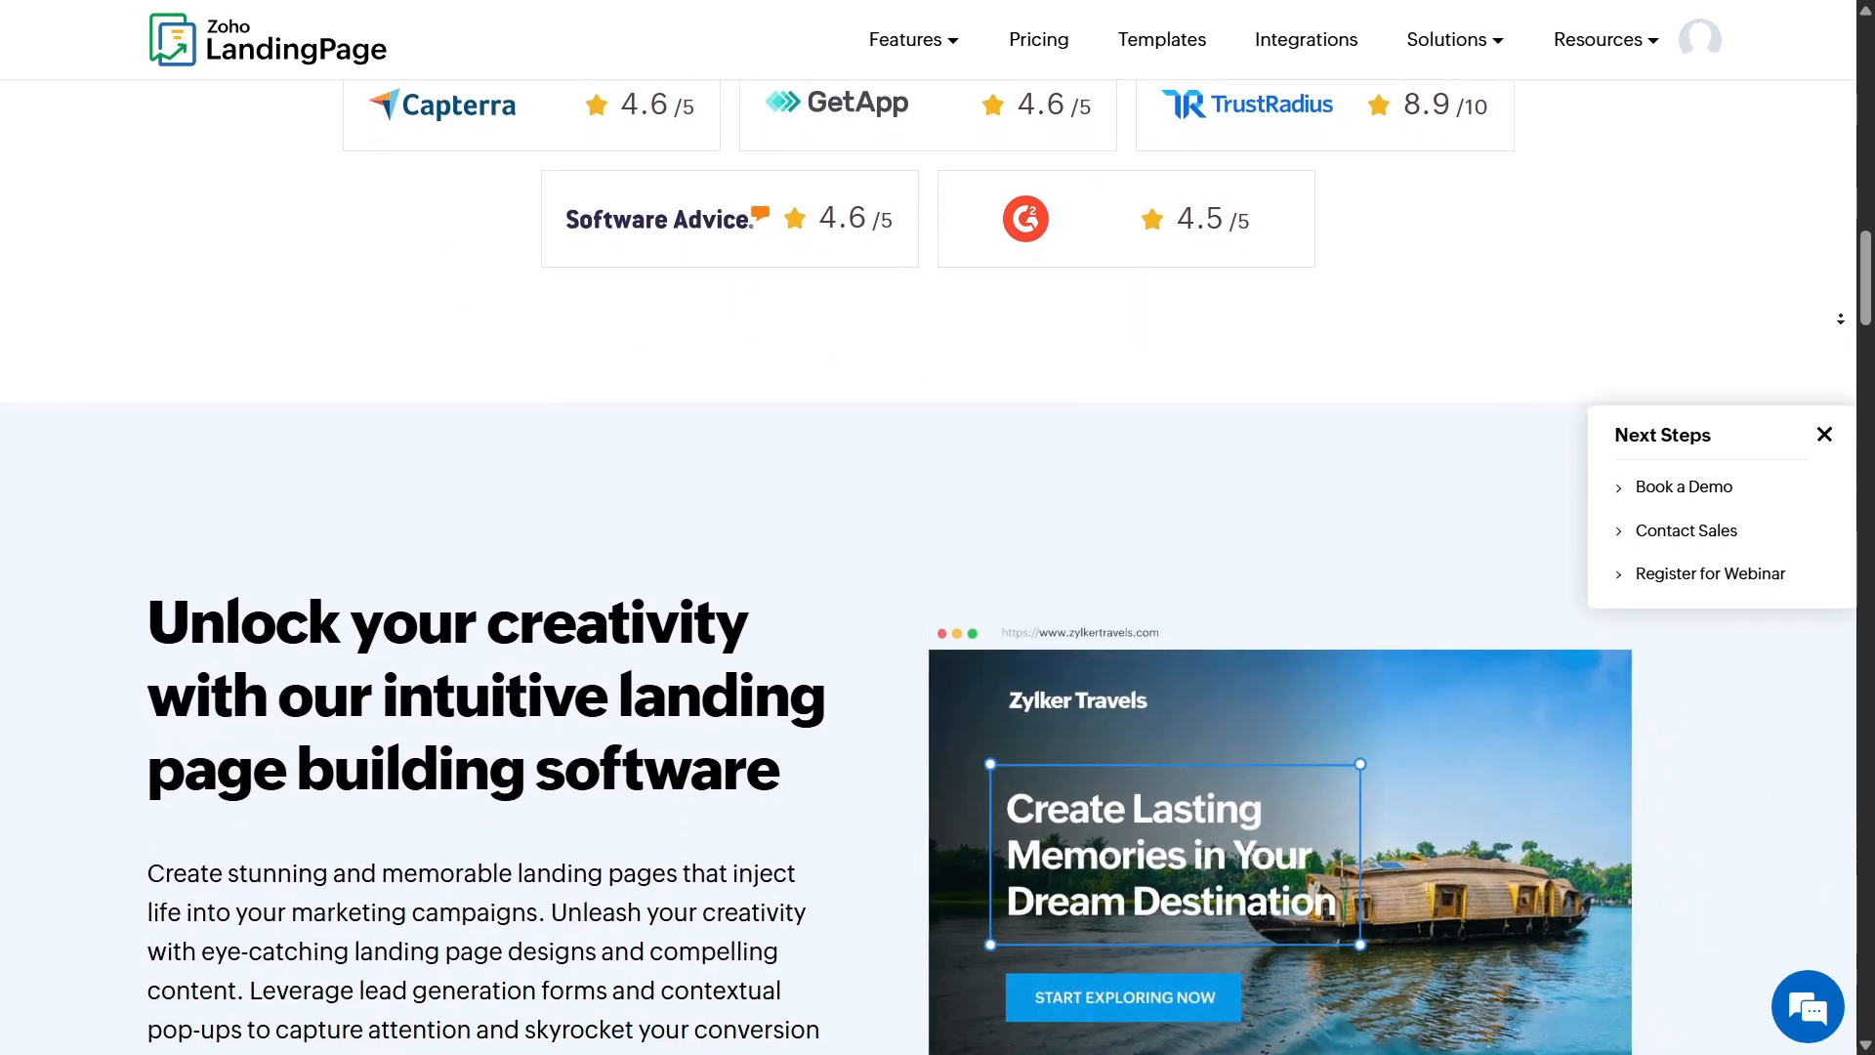
pyautogui.scroll(-2, 1840, 319)
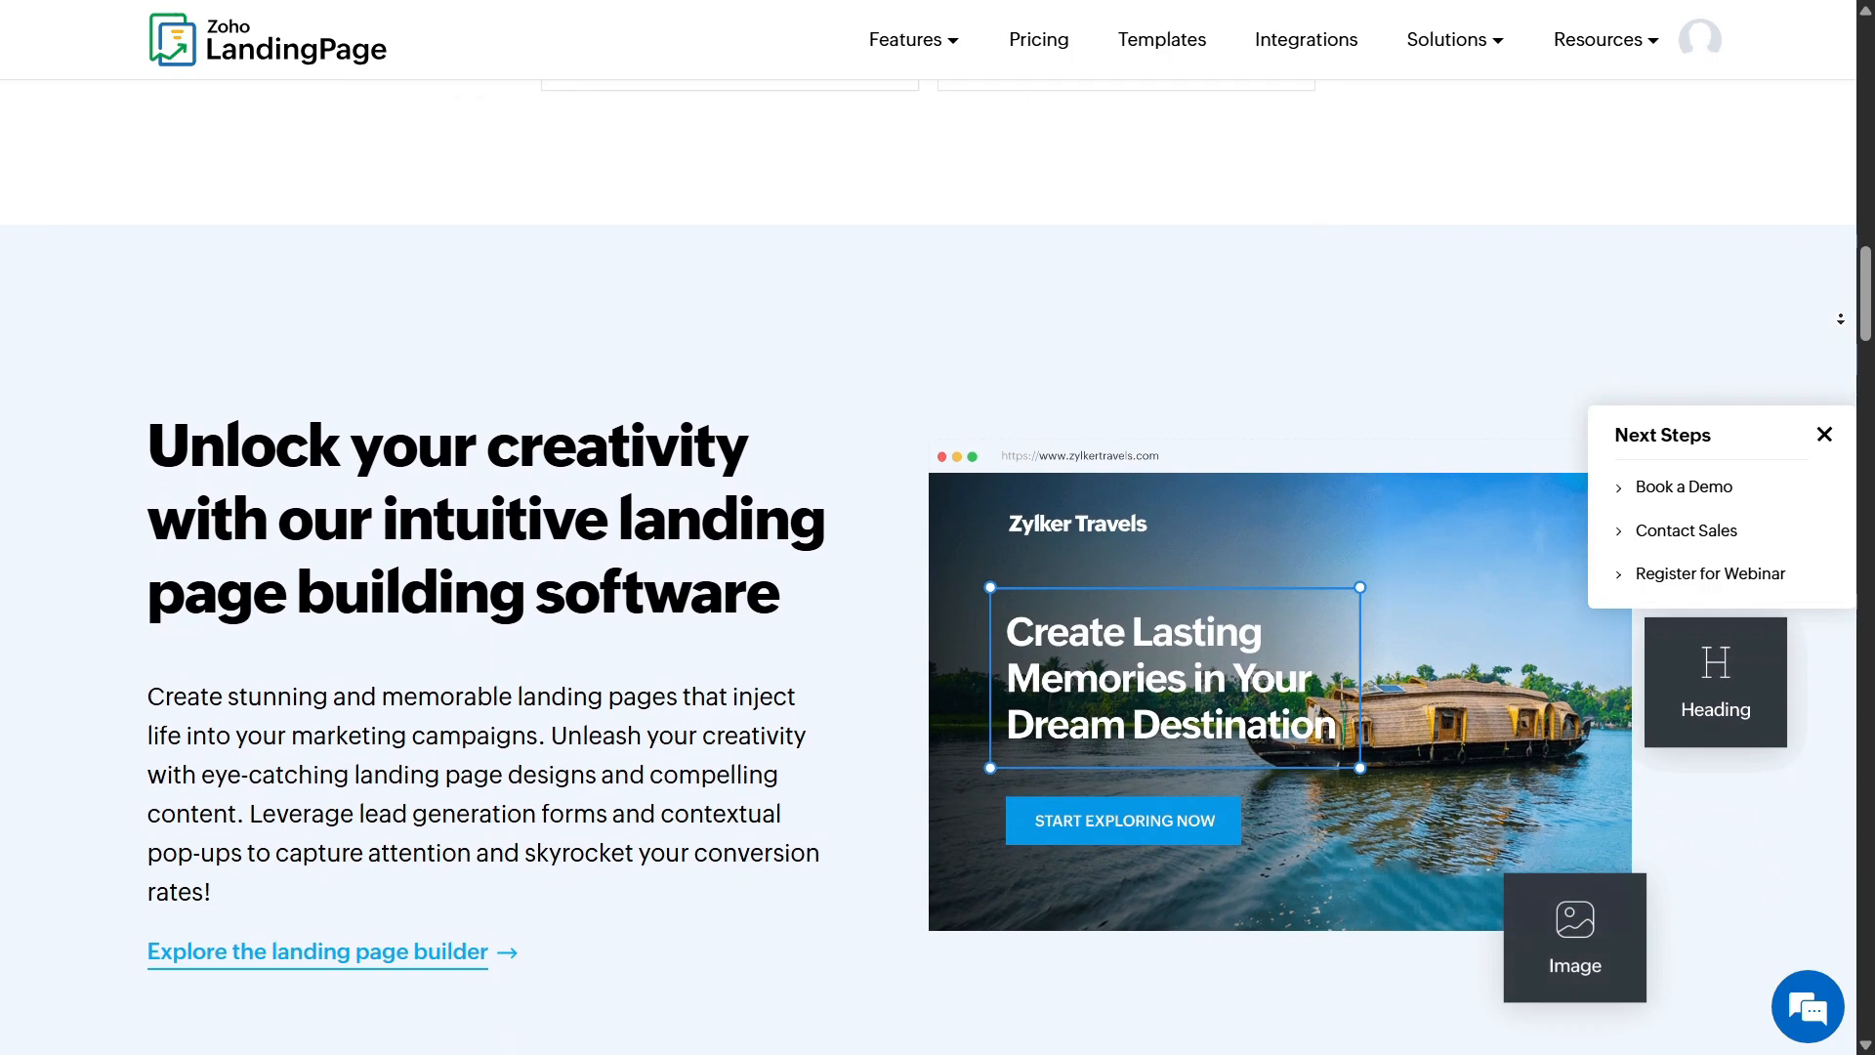
pyautogui.scroll(-2, 1839, 318)
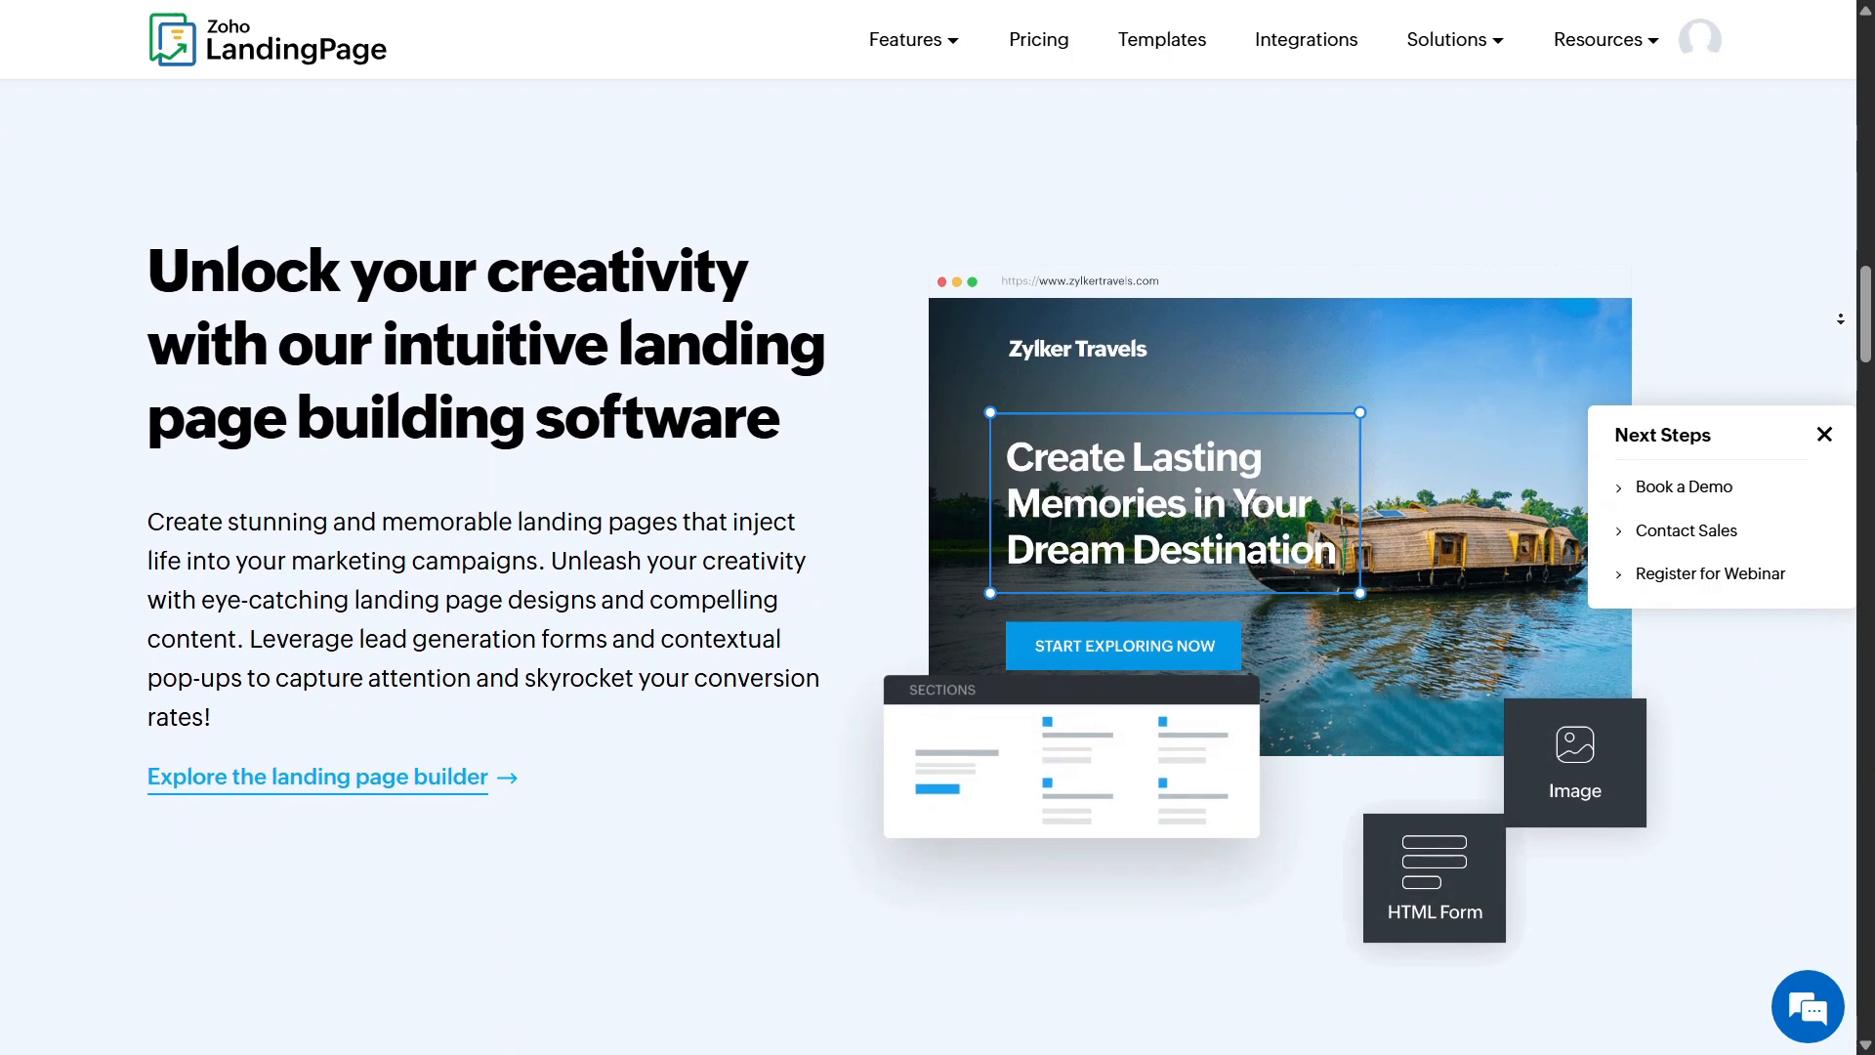